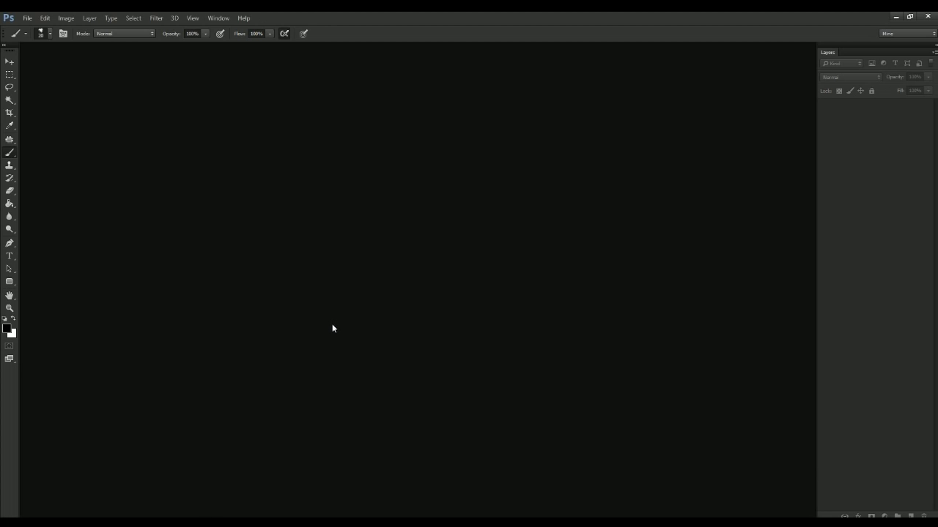
Step: Create a new document from the "sketch zone" preset, 11 by 11 inches at 600 pixels/inch
key(ctrl+n)
click(447, 253)
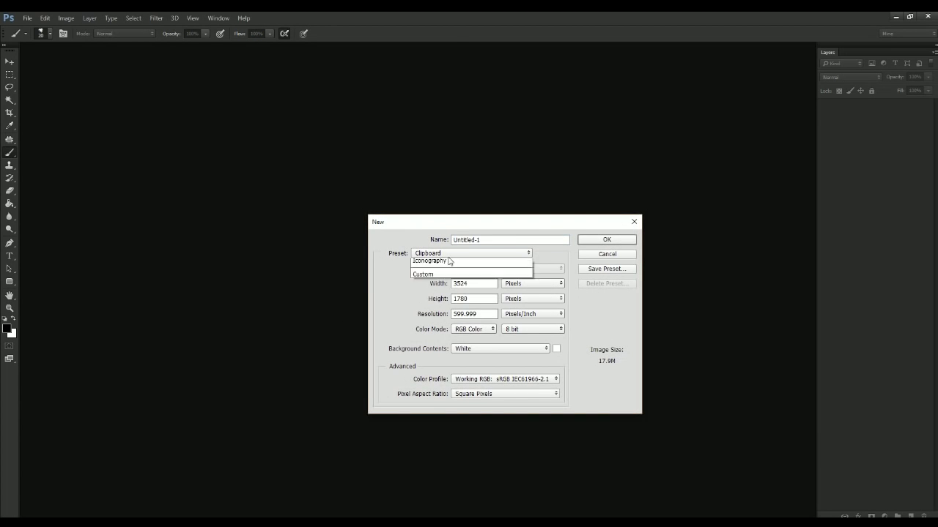
click(465, 283)
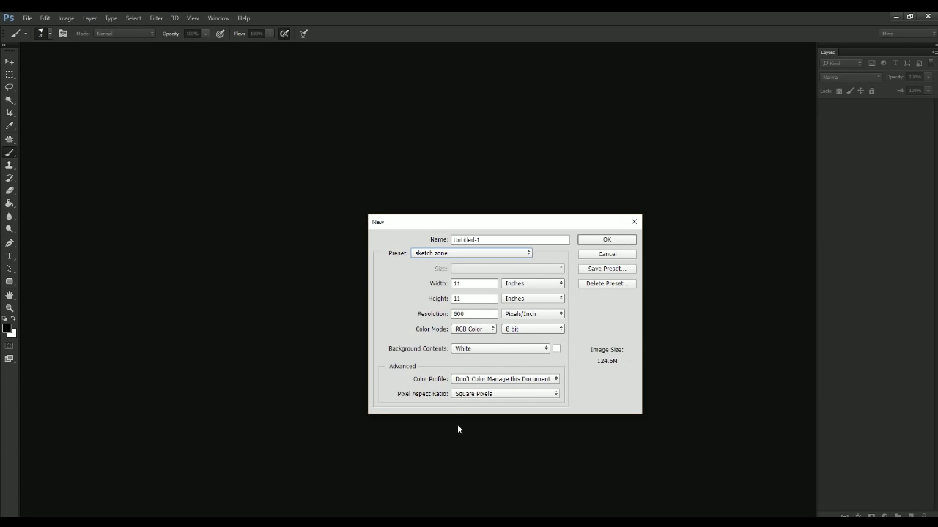
click(585, 241)
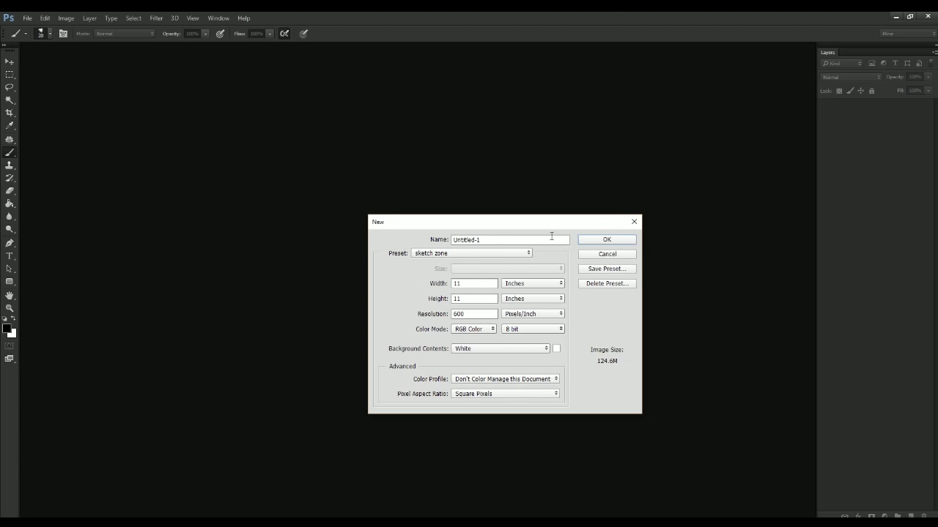
click(615, 240)
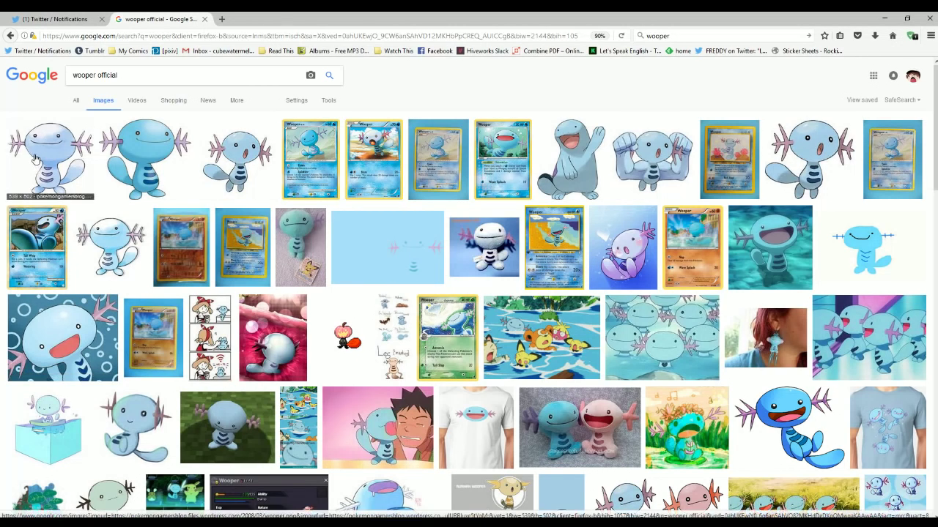
Step: Switch to the browser and examine the "wooper official" image results, previewing several trading cards and official artworks as drawing reference
click(483, 158)
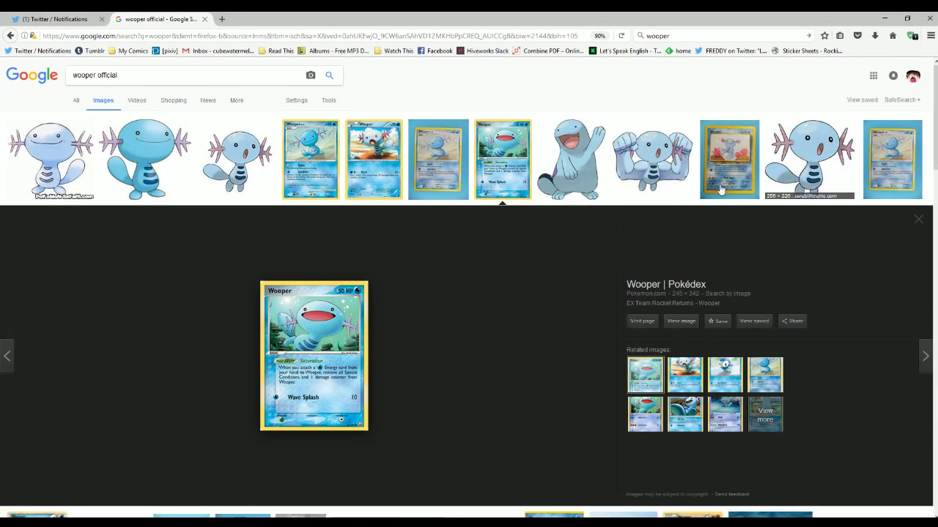
click(729, 161)
scroll(195, 422, down, 3)
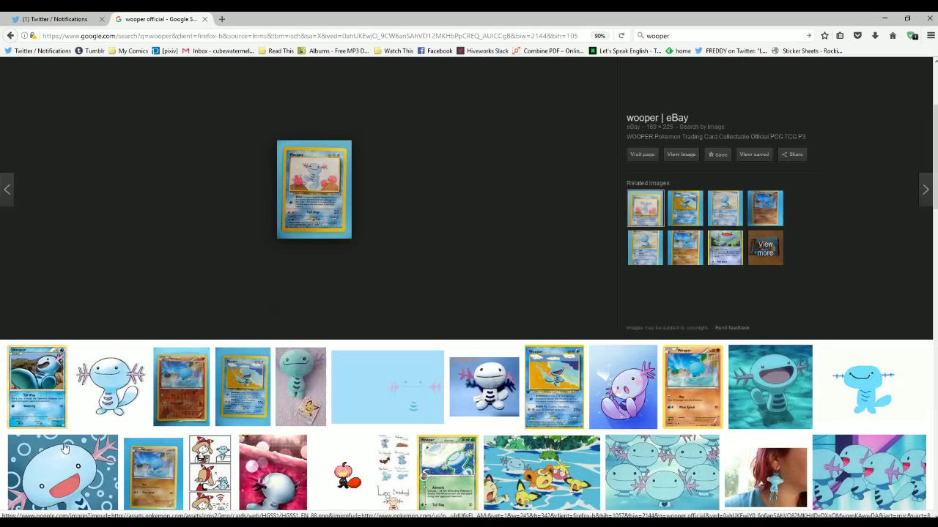
click(43, 412)
scroll(286, 331, up, 2)
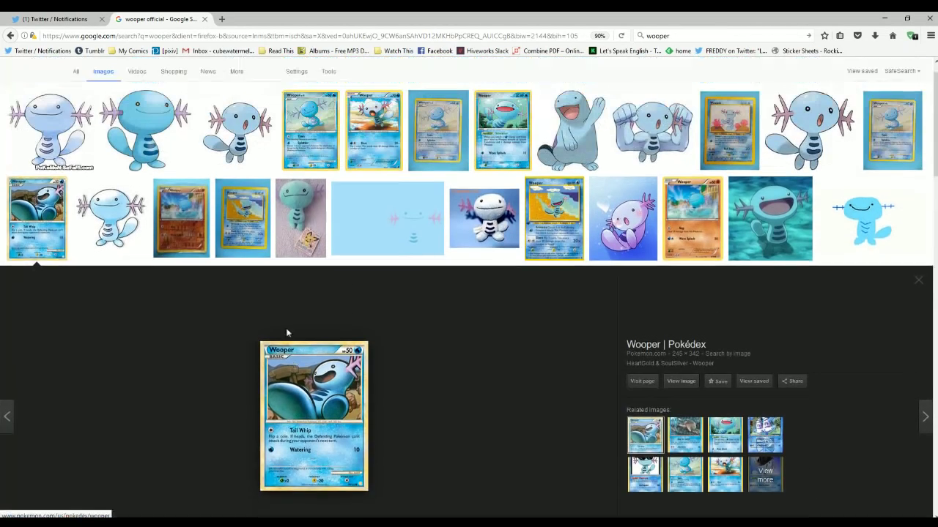
click(438, 153)
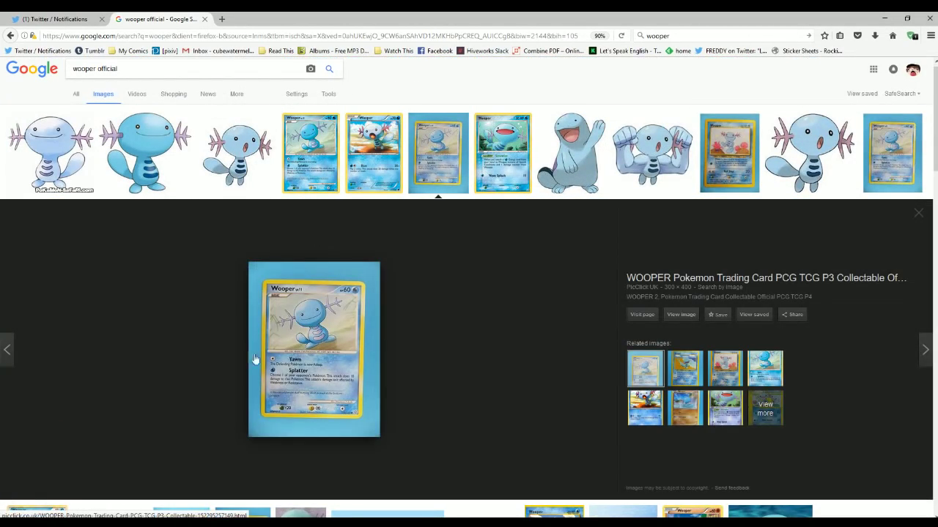
drag(24, 159, 36, 126)
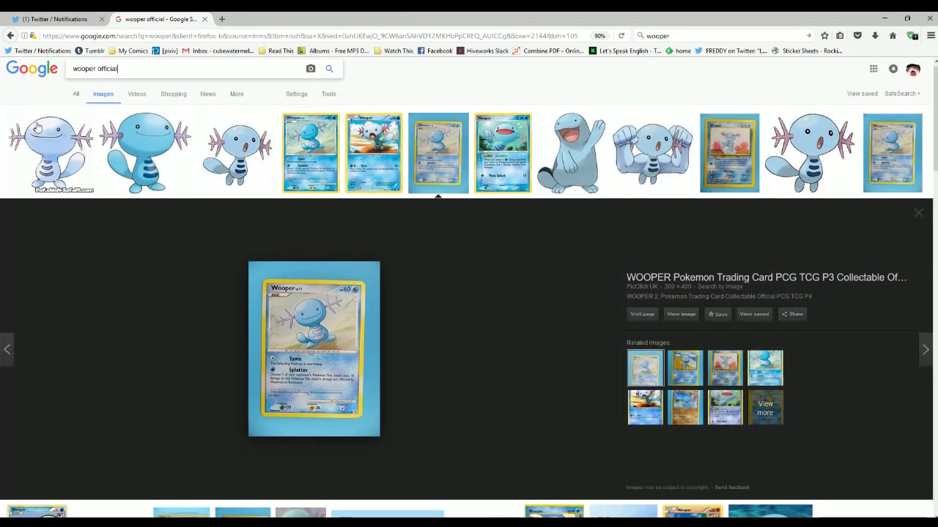
click(23, 145)
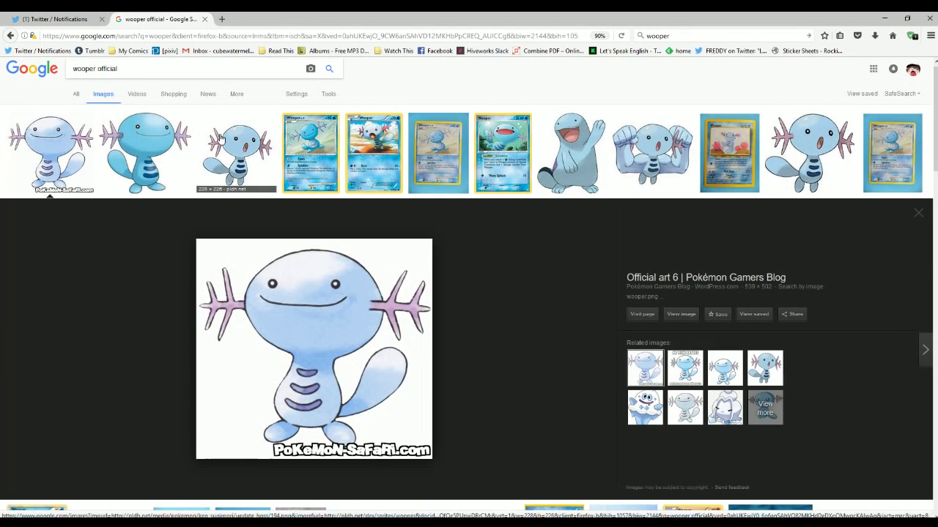
click(235, 152)
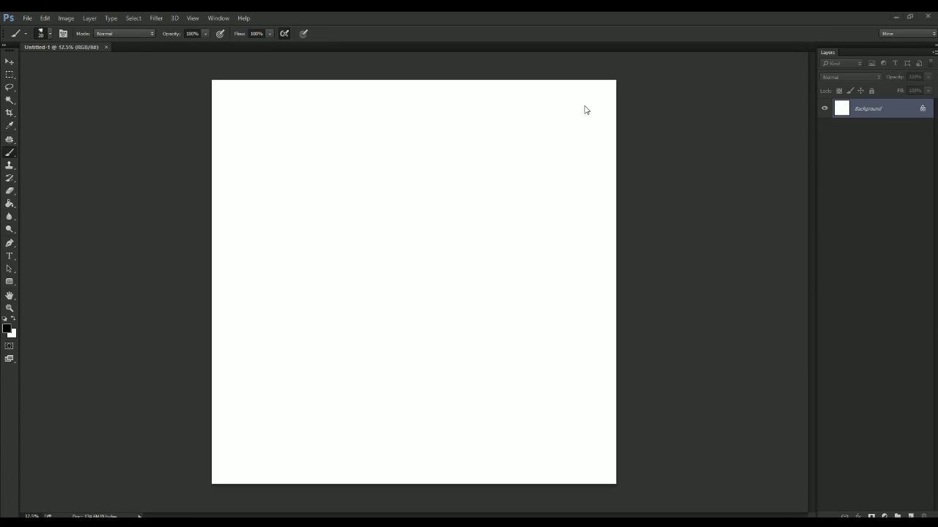
Step: Return to Photoshop, add a new layer above the background and choose the Pencil tool
click(910, 516)
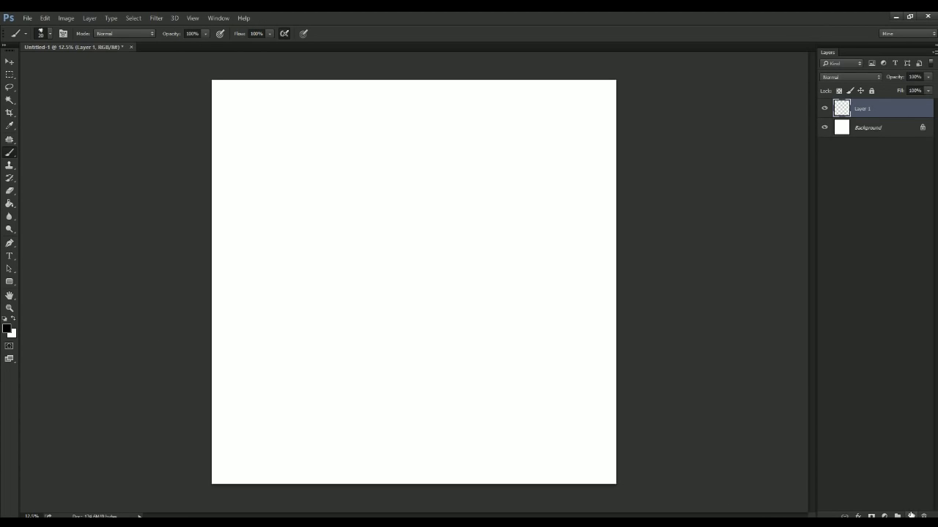
right_click(9, 155)
click(47, 162)
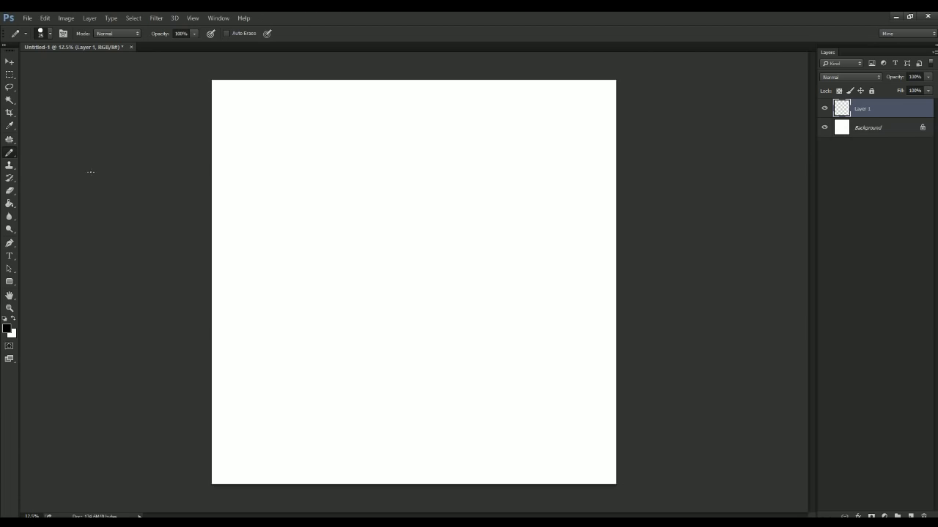
Step: Sketch a wide oval for the head with loose overlapping pencil strokes in the upper part of the canvas
key(ctrl+plus)
drag(388, 333, 449, 165)
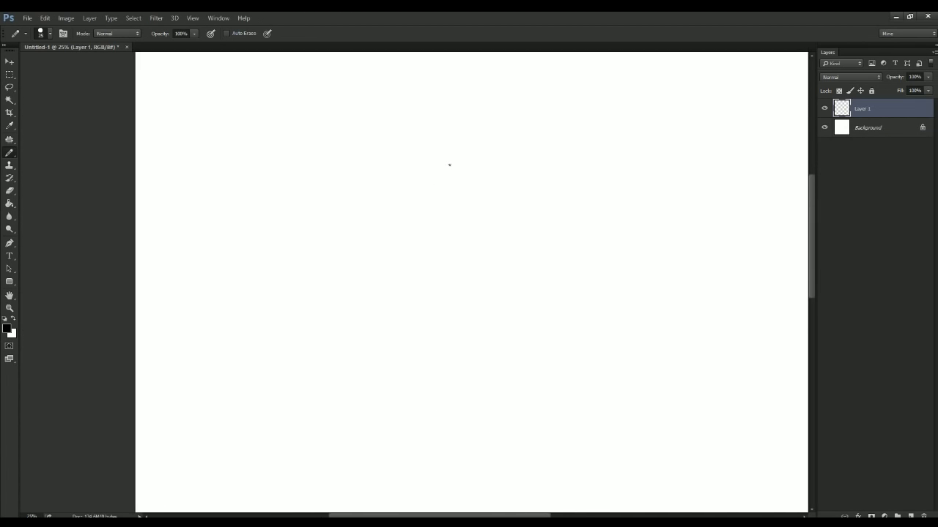
mouse_move(509, 177)
mouse_down()
mouse_move(458, 153)
mouse_move(435, 154)
mouse_up()
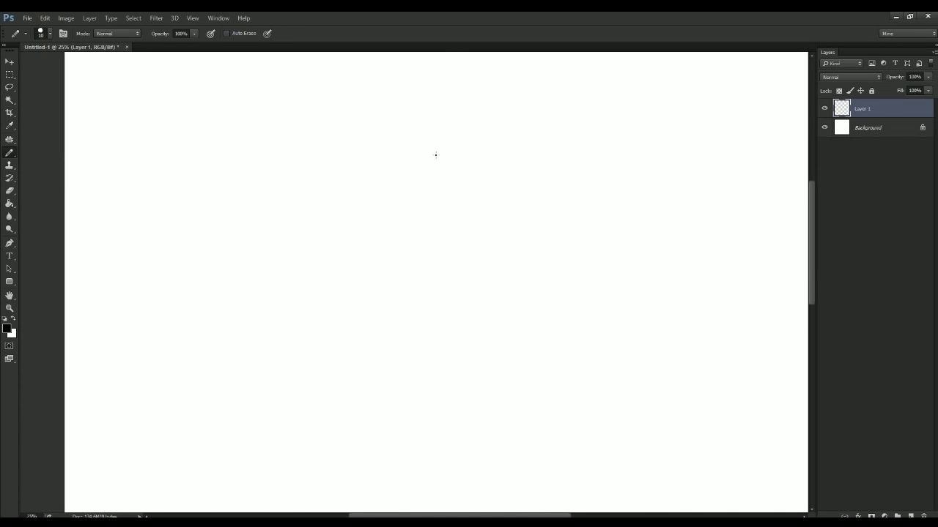
mouse_move(529, 131)
mouse_down()
mouse_move(400, 117)
mouse_move(495, 107)
mouse_move(554, 193)
mouse_move(547, 210)
mouse_move(489, 150)
mouse_up()
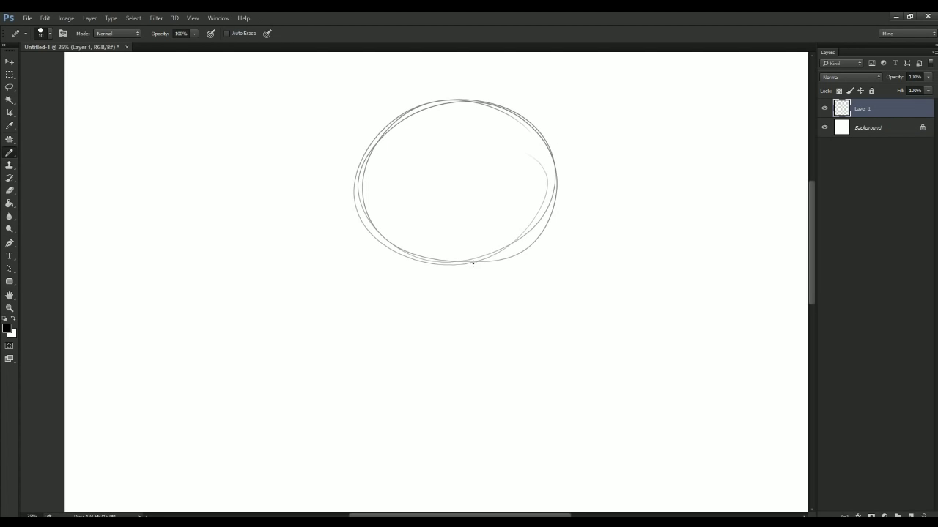
drag(472, 263, 554, 183)
drag(517, 247, 554, 136)
Step: Draw curved face guidelines inside the head: one vertical centre line and two horizontal arcs
drag(406, 295, 398, 351)
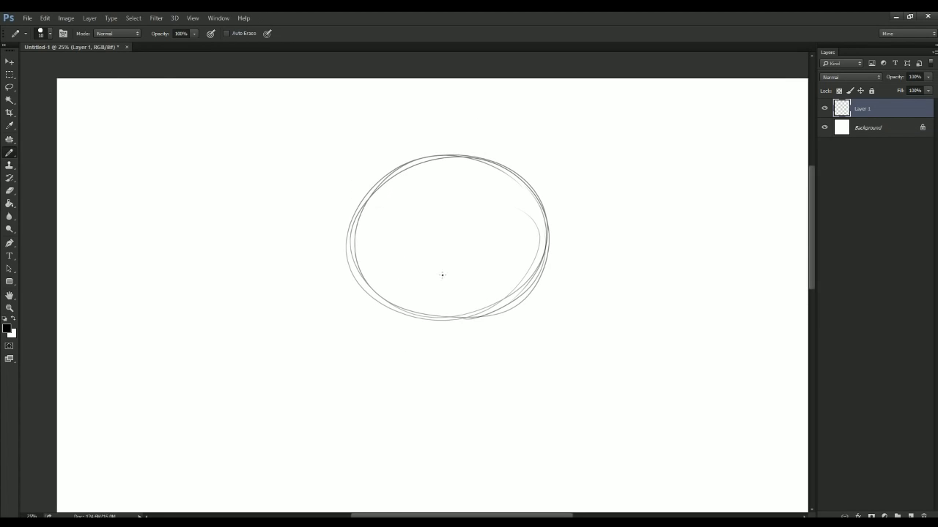
drag(449, 156, 442, 318)
drag(365, 256, 539, 234)
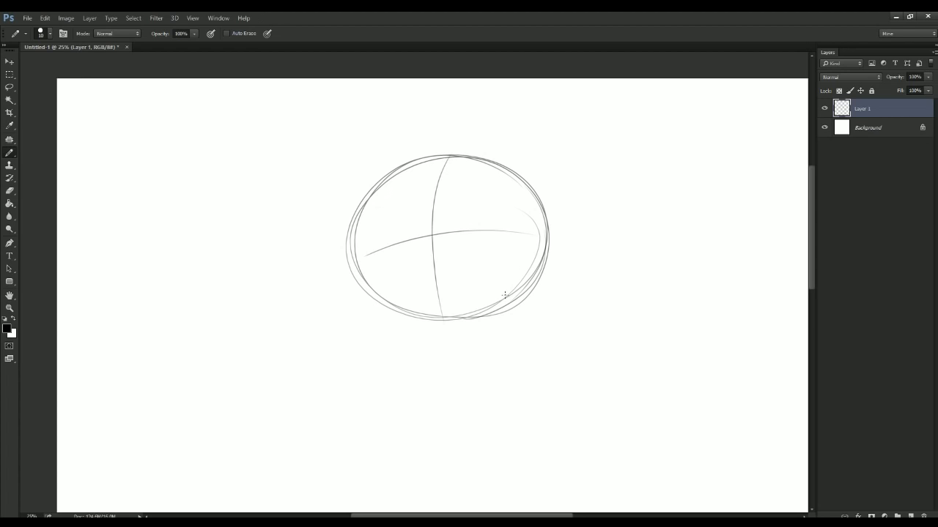
mouse_move(413, 271)
mouse_down()
mouse_move(349, 270)
mouse_move(526, 275)
mouse_move(595, 249)
mouse_up()
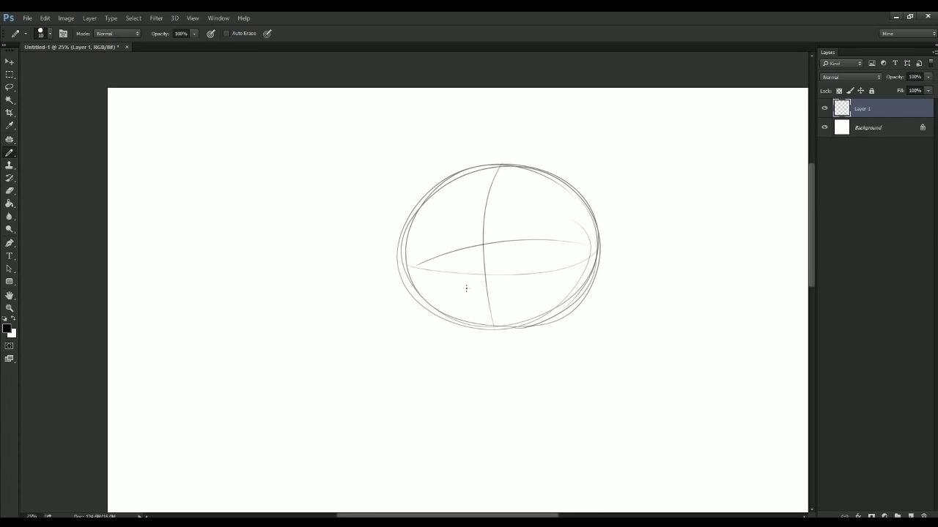
Step: Sketch a pear-shaped body below the head with a curved vertical centre line
drag(482, 277, 474, 223)
mouse_move(489, 277)
mouse_down()
mouse_move(476, 222)
mouse_move(449, 357)
mouse_move(523, 222)
mouse_move(451, 278)
mouse_move(473, 374)
mouse_move(533, 228)
mouse_move(471, 212)
mouse_move(492, 368)
mouse_up()
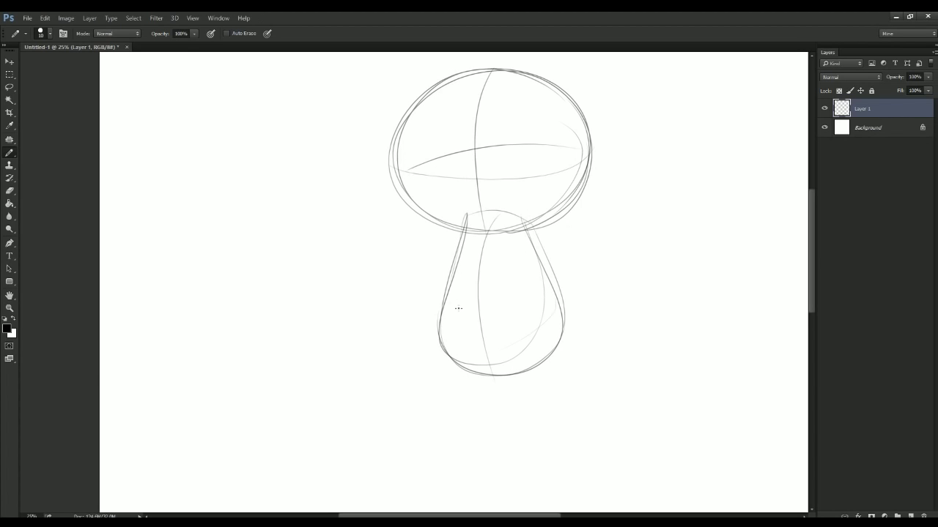
Step: Sketch two small oval feet at the base of the body, one on each side
drag(501, 295, 468, 322)
mouse_move(415, 374)
mouse_down()
mouse_move(523, 364)
mouse_move(505, 402)
mouse_move(385, 397)
mouse_up()
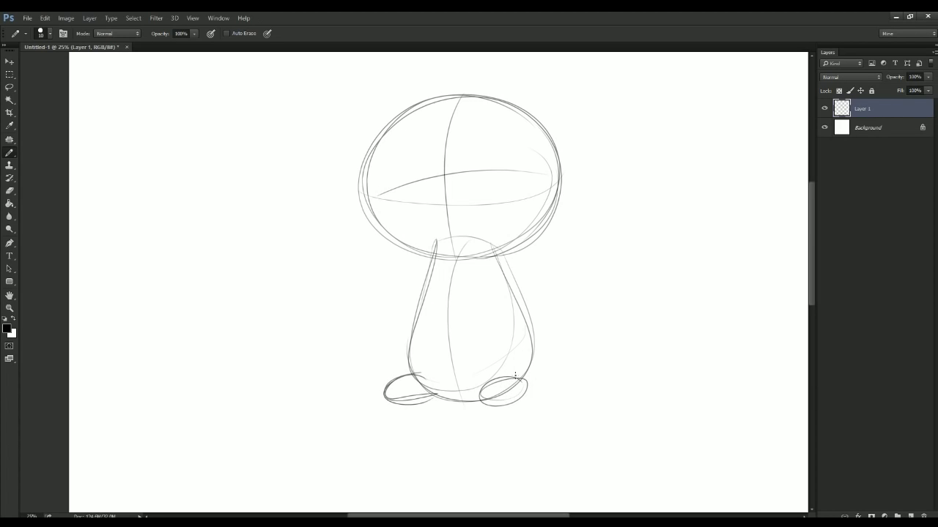
mouse_move(515, 386)
mouse_down()
mouse_move(485, 397)
mouse_move(529, 382)
mouse_up()
Step: Sketch a large rounded tail curving out from behind the body, redoing a stroke and reinforcing its outline
mouse_move(407, 386)
mouse_down()
mouse_move(420, 457)
mouse_move(323, 408)
mouse_up()
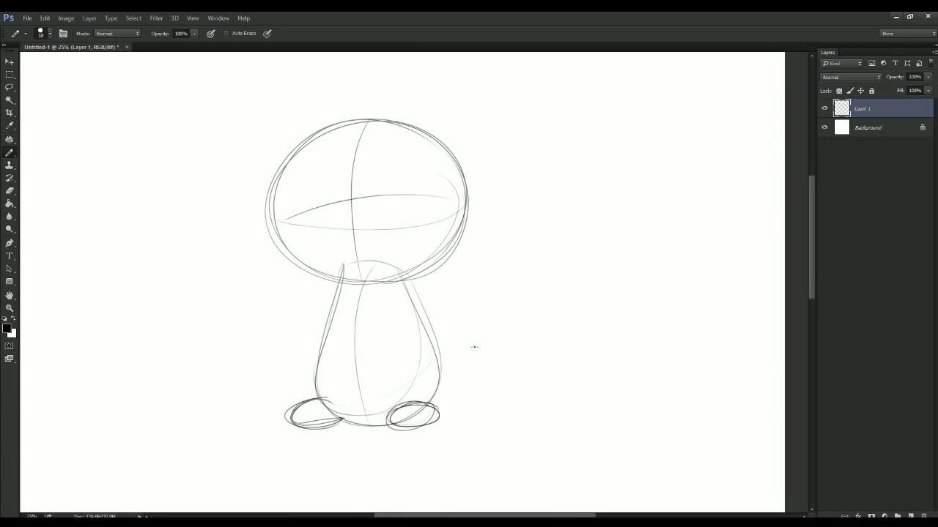
mouse_move(438, 402)
mouse_down()
mouse_move(534, 383)
mouse_move(439, 398)
mouse_move(558, 341)
mouse_move(527, 284)
mouse_move(438, 293)
mouse_move(466, 370)
mouse_up()
key(ctrl+z)
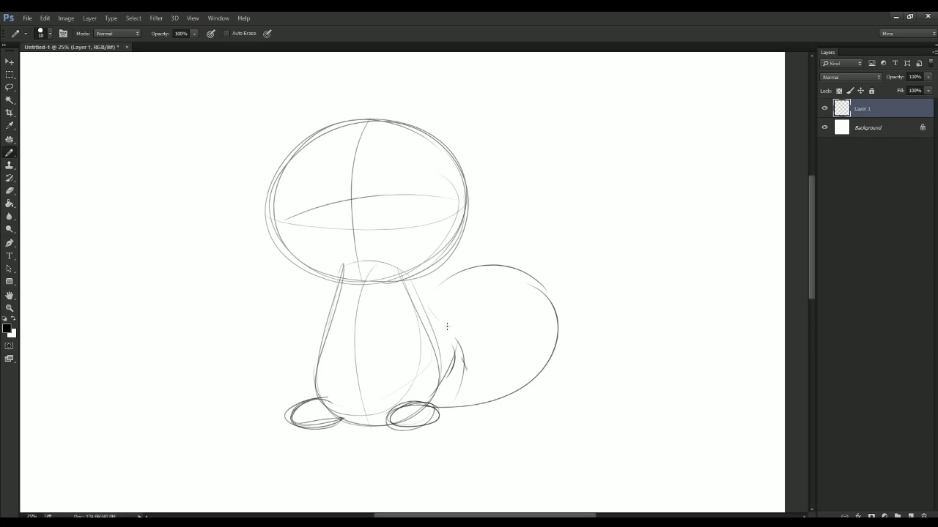
mouse_move(512, 278)
mouse_down()
mouse_move(461, 359)
mouse_move(560, 367)
mouse_move(547, 370)
mouse_up()
drag(331, 385, 336, 404)
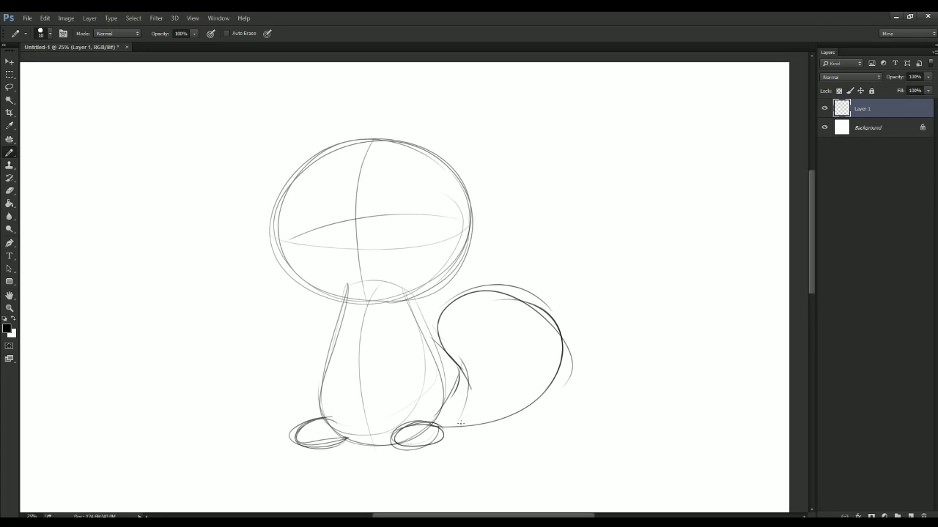
drag(421, 432, 468, 423)
Step: Draw three curved crescent stripes stacked down the front of the body
mouse_move(353, 333)
mouse_down()
mouse_move(449, 345)
mouse_move(428, 361)
mouse_move(459, 364)
mouse_up()
mouse_move(408, 383)
mouse_down()
mouse_move(430, 379)
mouse_move(417, 380)
mouse_move(436, 399)
mouse_move(459, 359)
mouse_up()
drag(440, 325, 409, 382)
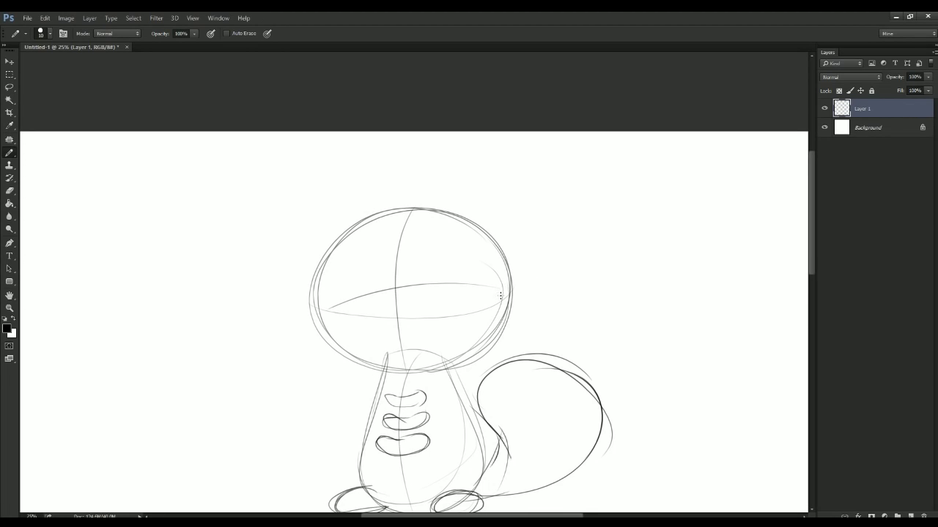
Step: Sketch the gill on the head's right side as a long tapered stalk with two branches above and two below
mouse_move(503, 285)
mouse_down()
mouse_move(626, 279)
mouse_move(505, 300)
mouse_move(620, 280)
mouse_move(504, 286)
mouse_move(614, 279)
mouse_up()
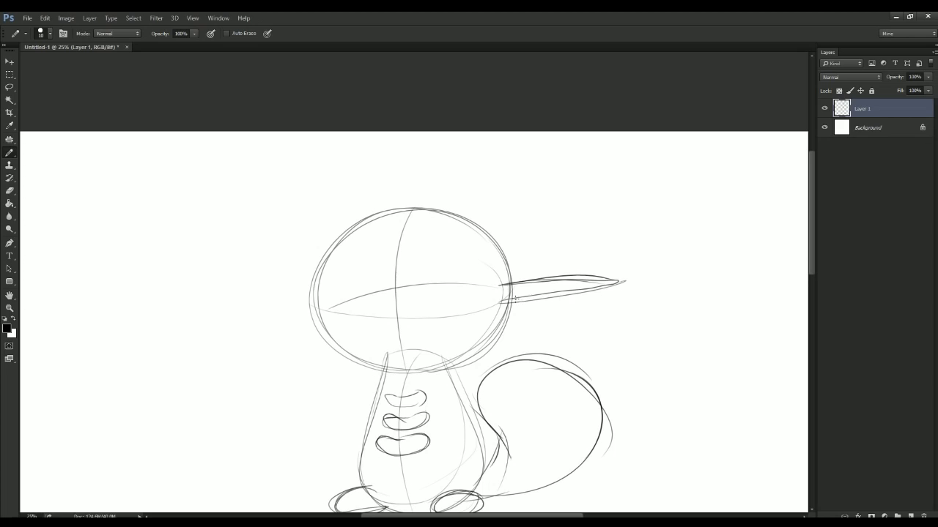
mouse_move(499, 302)
mouse_down()
mouse_move(595, 290)
mouse_move(507, 284)
mouse_move(538, 236)
mouse_move(541, 278)
mouse_move(572, 281)
mouse_move(535, 236)
mouse_up()
drag(522, 282, 539, 233)
drag(532, 299, 539, 332)
drag(515, 293, 537, 332)
drag(552, 297, 561, 299)
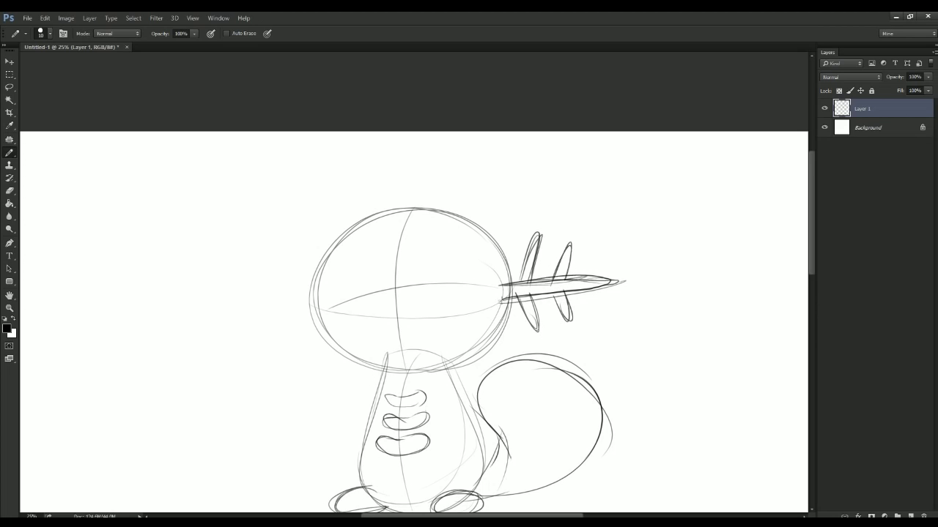
drag(500, 284, 501, 300)
Step: Sketch the matching branched gill on the head's left side, with two branches above the stalk and two below
scroll(499, 301, down, 2)
mouse_move(313, 257)
mouse_down()
mouse_move(236, 272)
mouse_move(303, 275)
mouse_move(232, 276)
mouse_move(285, 253)
mouse_move(277, 236)
mouse_move(252, 247)
mouse_move(284, 302)
mouse_up()
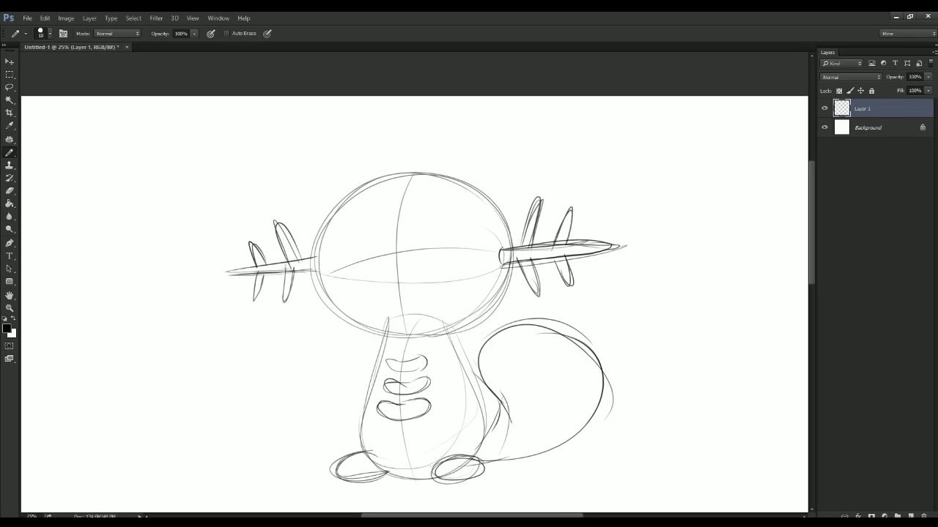
mouse_move(290, 268)
mouse_down()
mouse_move(284, 296)
mouse_move(240, 246)
mouse_up()
Step: Reinforce the side lines of the body and draw two small bold circles for the eyes
drag(431, 304, 454, 382)
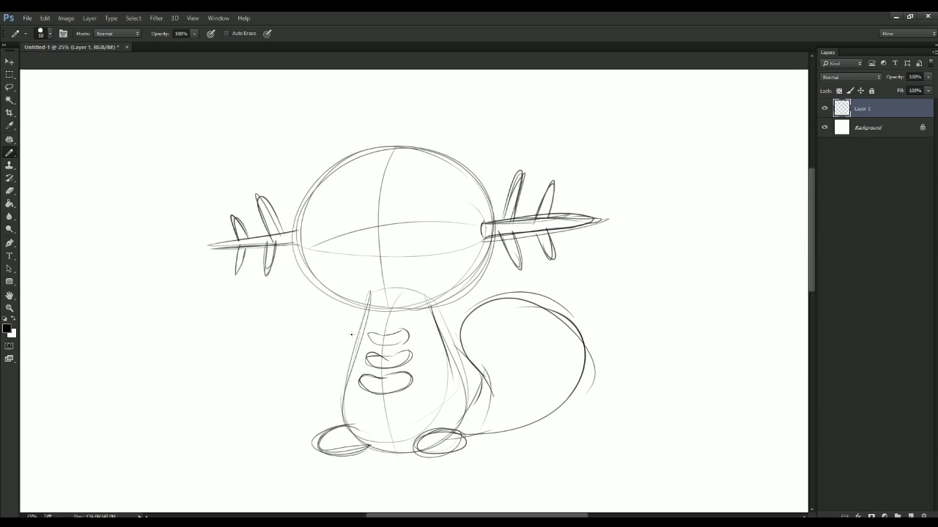
drag(369, 309, 344, 400)
mouse_move(400, 216)
mouse_down()
mouse_move(415, 249)
mouse_move(458, 254)
mouse_move(469, 247)
mouse_move(463, 256)
mouse_up()
drag(332, 260, 342, 260)
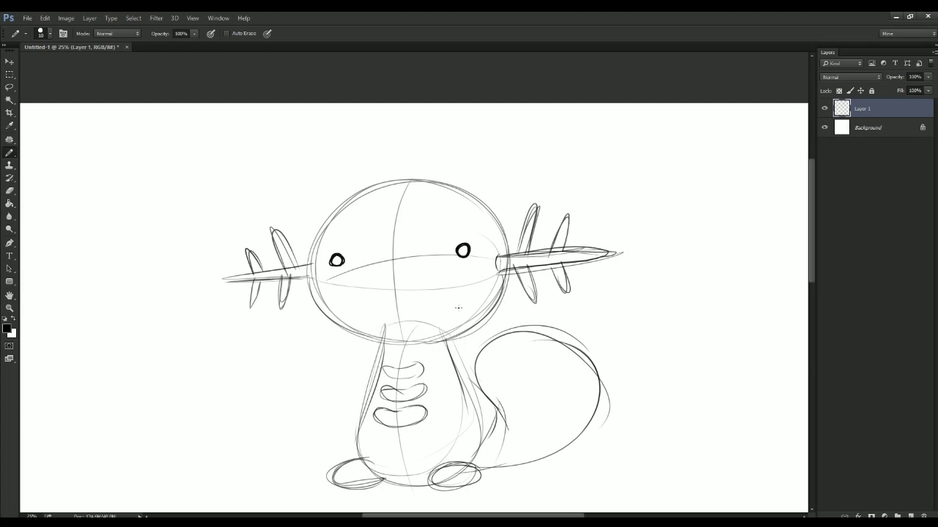
Step: Try a tall tilted oval mouth in the middle of the face, and undo it
drag(327, 429, 406, 481)
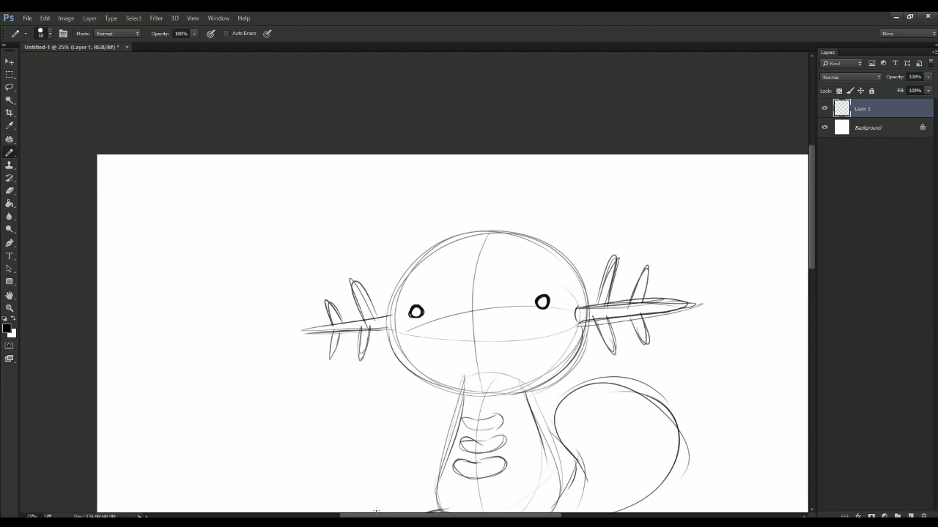
drag(416, 364, 386, 315)
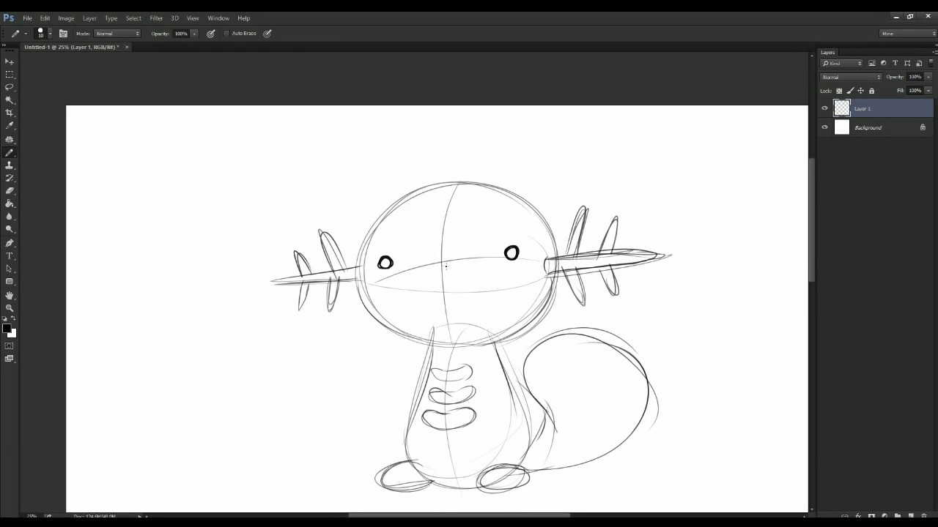
mouse_move(462, 264)
mouse_down()
mouse_move(420, 253)
mouse_move(432, 255)
mouse_move(425, 289)
mouse_up()
drag(367, 312, 405, 272)
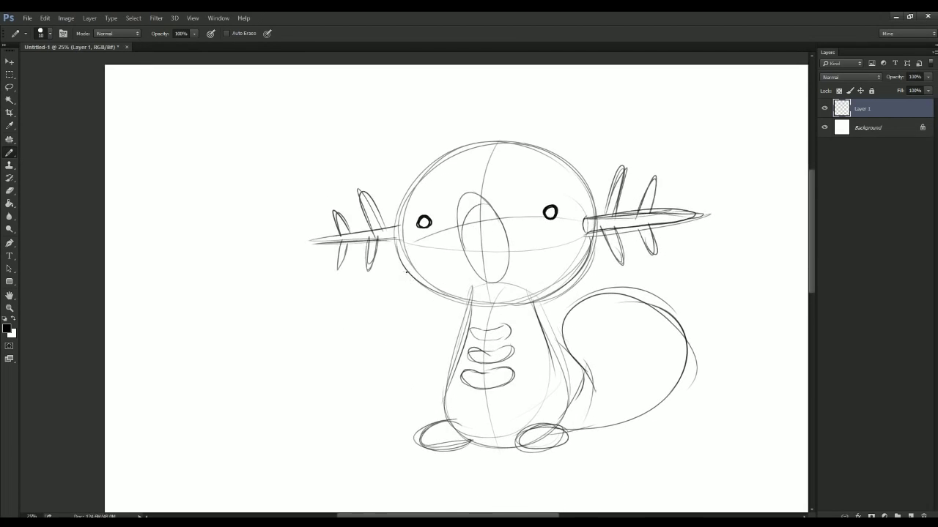
key(ctrl+alt+z)
key(ctrl+alt+z)
Step: Try a wide open smiling mouth spanning the face below the eyes, and undo it
mouse_move(562, 230)
mouse_down()
mouse_move(421, 234)
mouse_move(429, 265)
mouse_move(496, 279)
mouse_move(563, 236)
mouse_up()
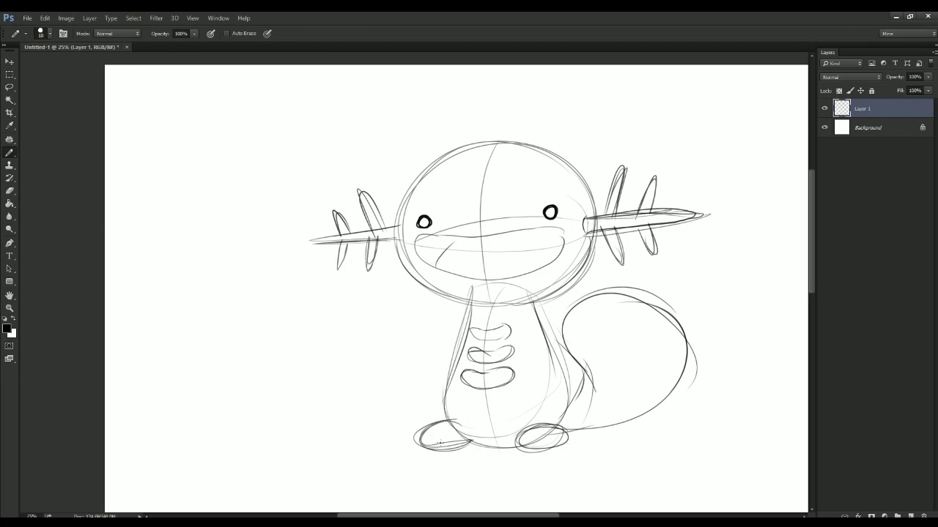
drag(495, 327, 465, 364)
key(ctrl+alt+z)
key(ctrl+alt+z)
key(ctrl+alt+z)
Step: Try other mouth outlines across the lower half of the face, and undo them
drag(447, 249, 431, 287)
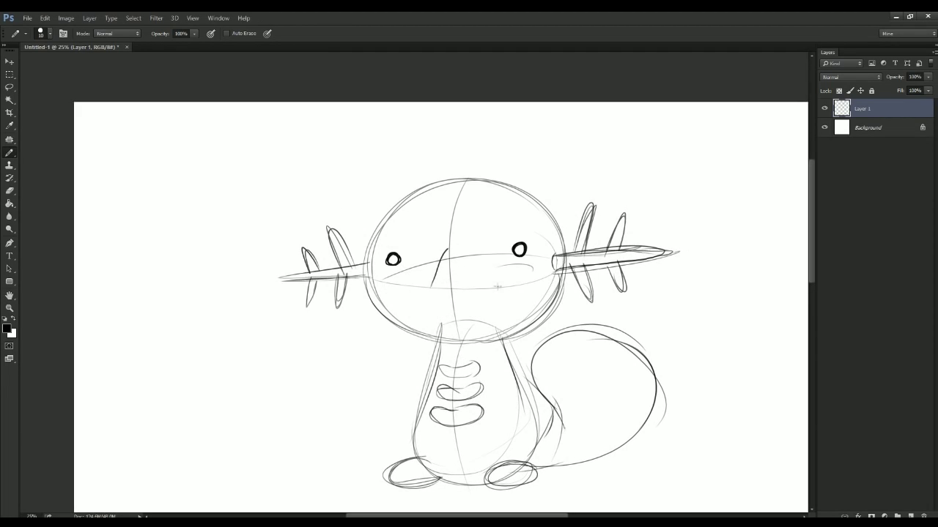
drag(497, 286, 449, 248)
drag(504, 241, 522, 230)
key(ctrl+alt+z)
key(ctrl+alt+z)
key(ctrl+alt+z)
key(ctrl+alt+z)
mouse_move(468, 290)
mouse_down()
mouse_move(471, 219)
mouse_move(418, 209)
mouse_move(458, 244)
mouse_move(524, 201)
mouse_move(417, 198)
mouse_up()
key(ctrl+z)
key(ctrl+z)
Step: Draw a wide oval open mouth below the eyes and reinforce the head's upper outline
mouse_move(520, 199)
mouse_down()
mouse_move(407, 202)
mouse_move(419, 232)
mouse_move(524, 207)
mouse_move(519, 199)
mouse_up()
mouse_move(510, 193)
mouse_down()
mouse_move(520, 226)
mouse_move(459, 243)
mouse_up()
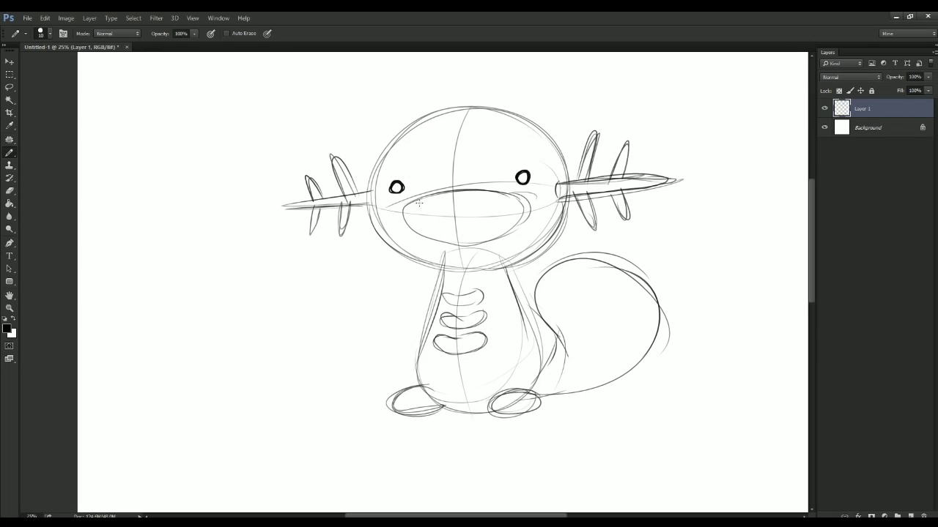
mouse_move(419, 204)
mouse_down()
mouse_move(410, 220)
mouse_move(512, 233)
mouse_move(525, 199)
mouse_move(495, 108)
mouse_up()
drag(564, 160, 444, 114)
drag(523, 109, 405, 136)
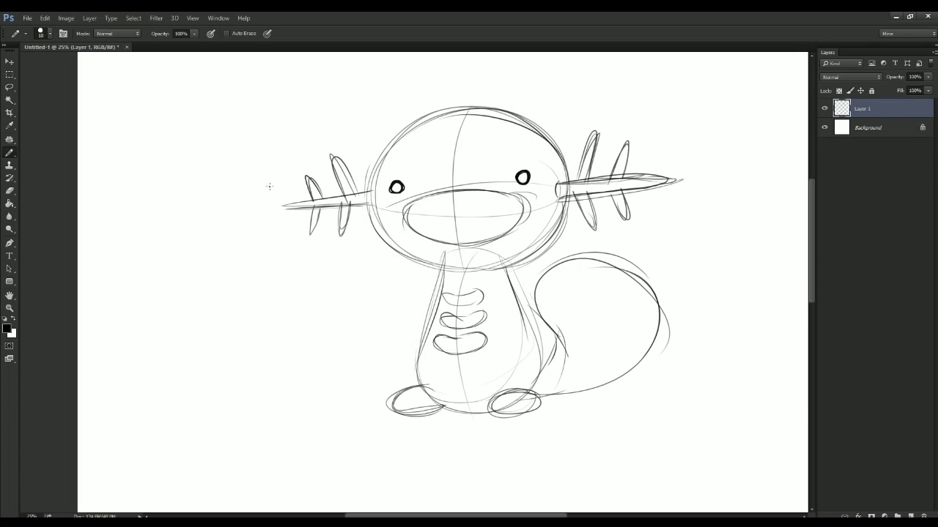
Step: Move the whole Wooper sketch into the upper-left area of the canvas
key(ctrl+minus)
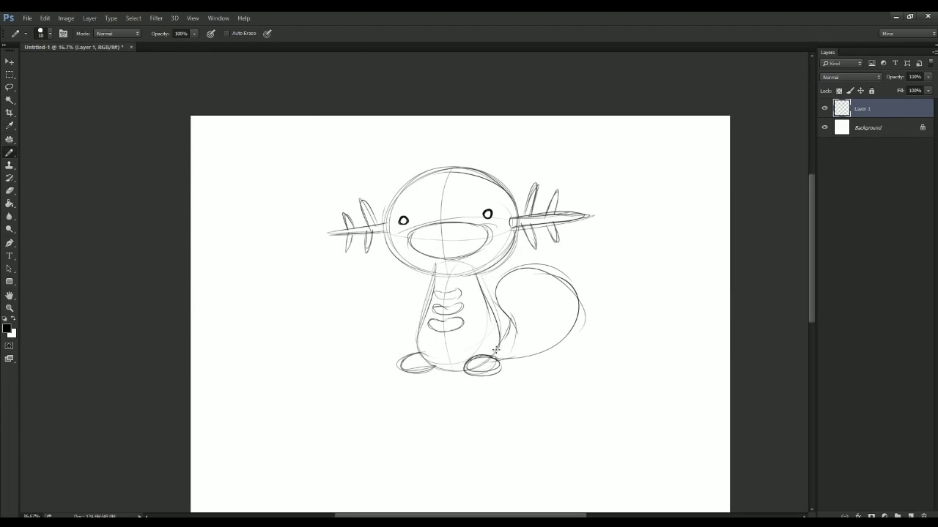
key(ctrl+t)
drag(465, 327, 355, 291)
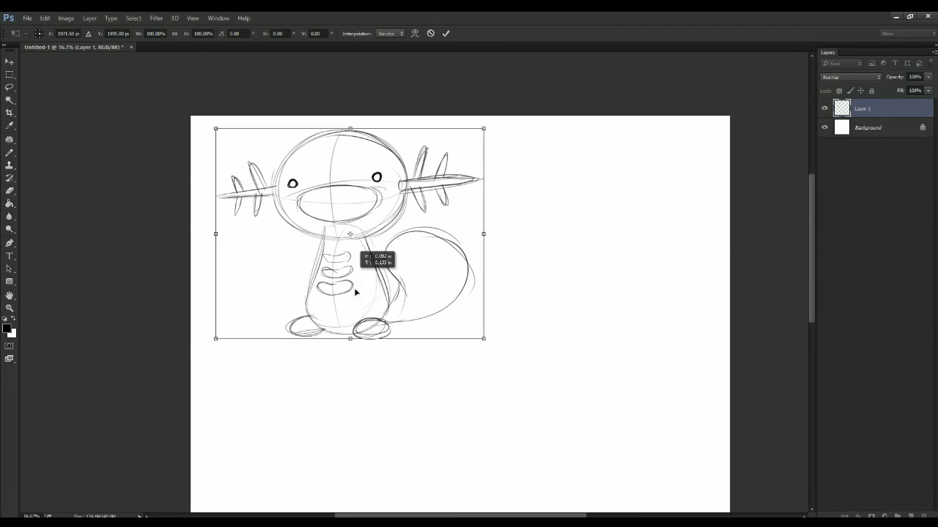
key(Return)
key(b)
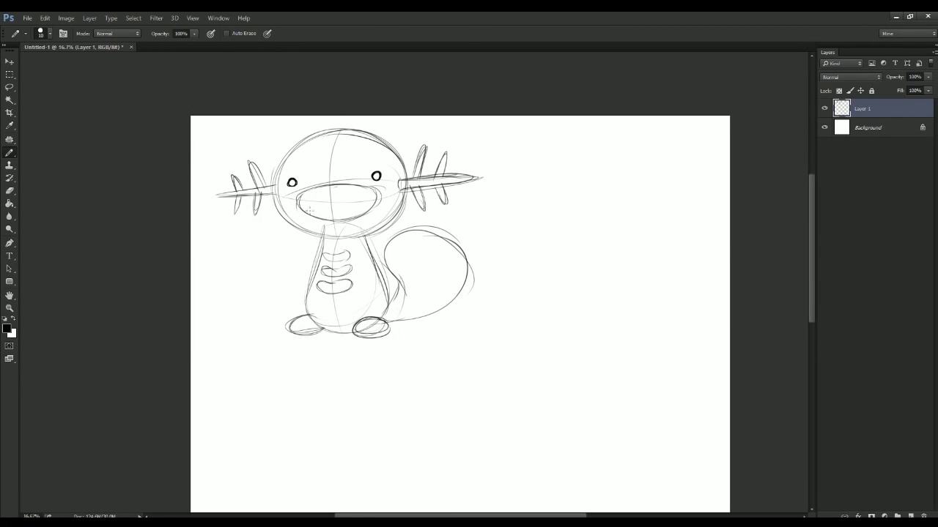
Step: Sketch a second, smaller rounded head with a curved vertical guideline in the canvas's upper-right area
drag(310, 210, 336, 188)
drag(473, 398, 435, 419)
key(ctrl+z)
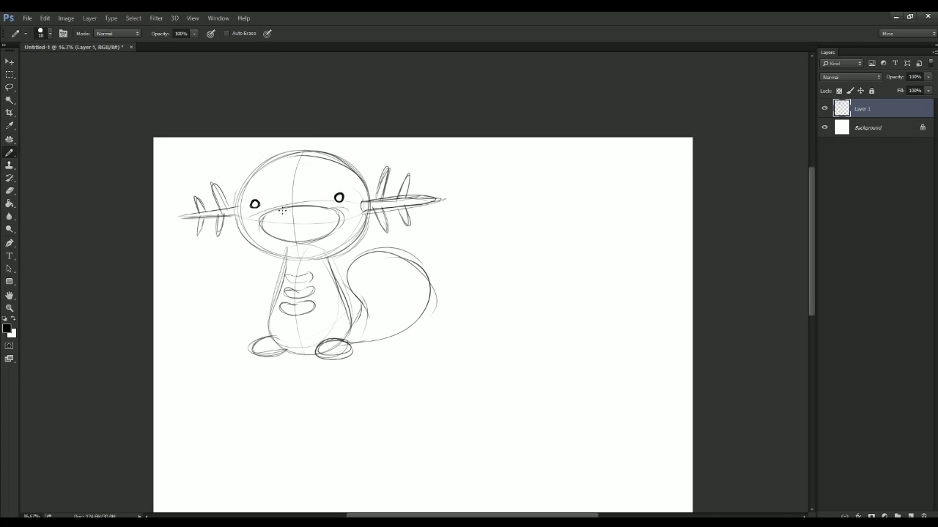
drag(290, 208, 266, 237)
drag(355, 338, 238, 255)
drag(419, 234, 423, 241)
mouse_move(528, 172)
mouse_down()
mouse_move(548, 228)
mouse_move(454, 220)
mouse_move(477, 253)
mouse_move(493, 187)
mouse_move(522, 246)
mouse_up()
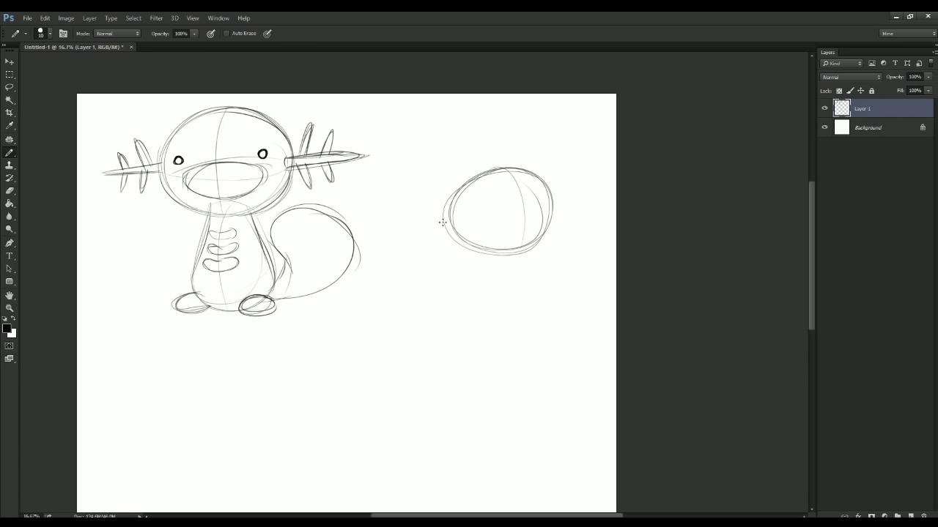
Step: Sketch a pointed, branched gill on each side of the second head, with the right one shorter
drag(442, 222, 411, 228)
mouse_move(440, 195)
mouse_down()
mouse_move(446, 223)
mouse_move(428, 247)
mouse_move(440, 226)
mouse_up()
key(ctrl+z)
mouse_move(448, 222)
mouse_down()
mouse_move(445, 249)
mouse_move(454, 226)
mouse_up()
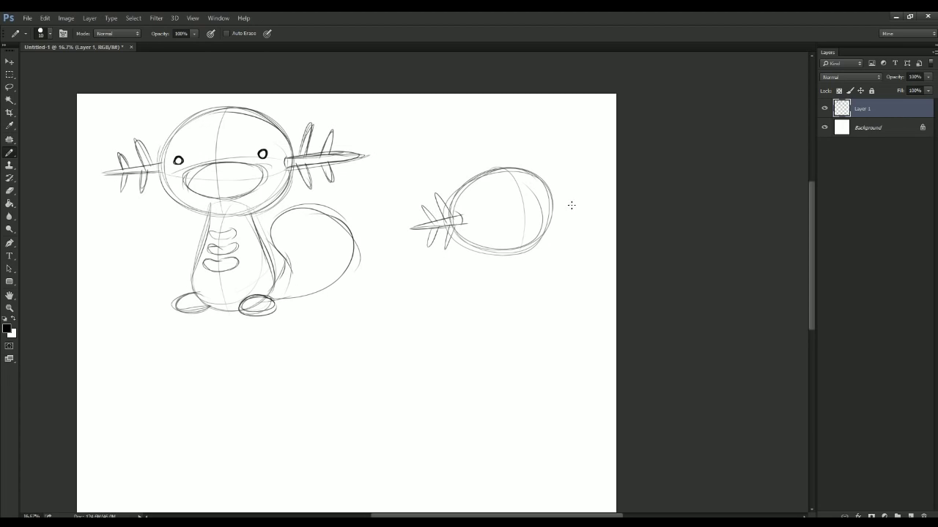
drag(576, 193, 551, 206)
mouse_move(560, 174)
mouse_down()
mouse_move(553, 207)
mouse_move(563, 230)
mouse_move(580, 197)
mouse_up()
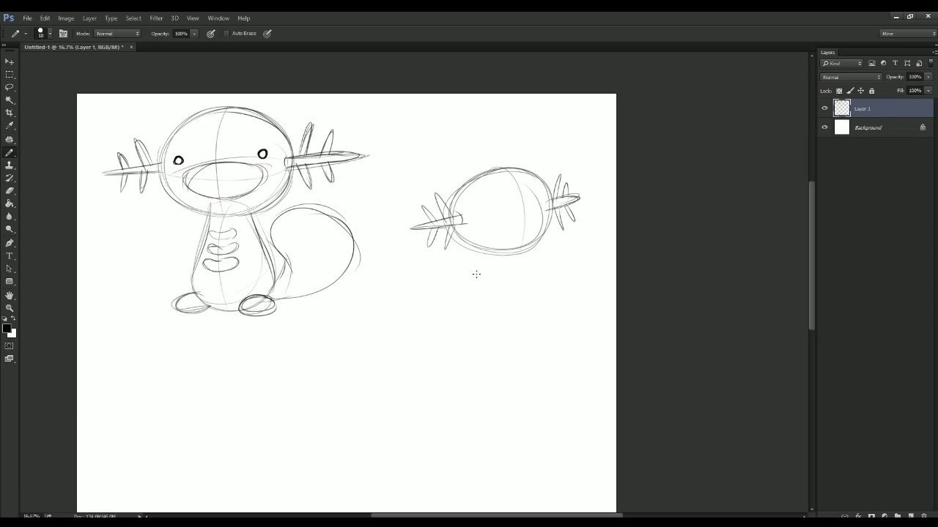
Step: Sketch a pear-shaped body under the second head, with a small oval foot at its lower left
mouse_move(529, 248)
mouse_down()
mouse_move(489, 297)
mouse_move(537, 295)
mouse_up()
drag(542, 271, 487, 313)
drag(492, 248, 490, 295)
mouse_move(522, 253)
mouse_down()
mouse_move(513, 317)
mouse_move(545, 314)
mouse_up()
mouse_move(484, 313)
mouse_down()
mouse_move(486, 262)
mouse_move(481, 305)
mouse_up()
mouse_move(490, 315)
mouse_down()
mouse_move(586, 256)
mouse_move(542, 295)
mouse_up()
Step: Sketch a rounded tail curving upward from the base of the second figure's body to the right
mouse_move(557, 271)
mouse_down()
mouse_move(520, 309)
mouse_move(548, 290)
mouse_up()
mouse_move(550, 276)
mouse_down()
mouse_move(602, 249)
mouse_move(535, 315)
mouse_up()
drag(594, 293, 513, 316)
mouse_move(560, 246)
mouse_down()
mouse_move(598, 289)
mouse_move(559, 312)
mouse_up()
drag(560, 264, 531, 312)
drag(570, 251, 545, 294)
drag(476, 315, 492, 249)
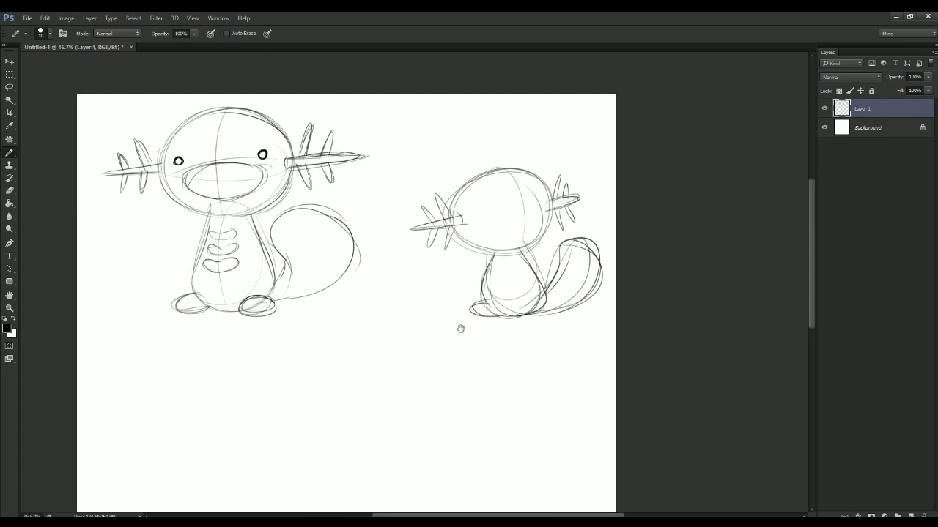
Step: Add curved vertical and slanted horizontal guidelines to the second head, and reinforce the body's base where the tail joins
drag(460, 329, 435, 369)
key(e)
key(b)
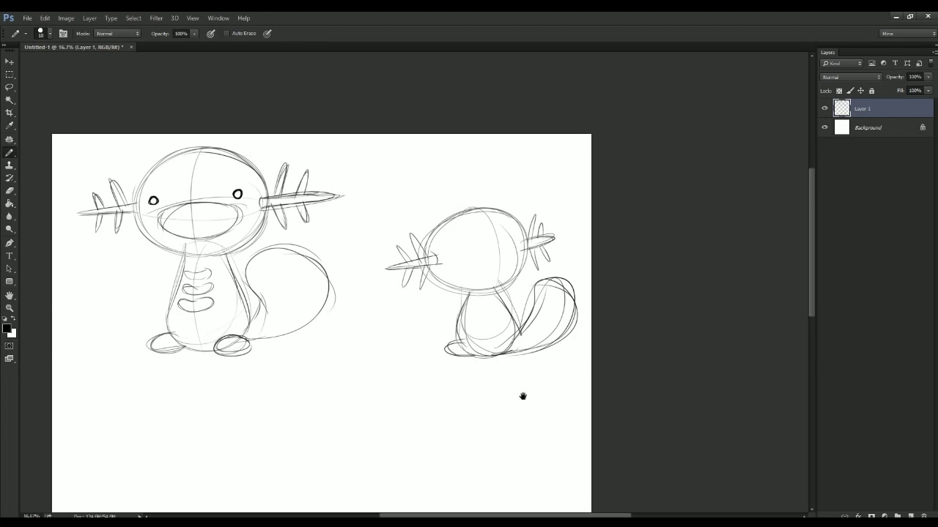
drag(523, 395, 552, 324)
mouse_move(511, 142)
mouse_down()
mouse_move(535, 198)
mouse_move(521, 220)
mouse_up()
drag(537, 170, 526, 218)
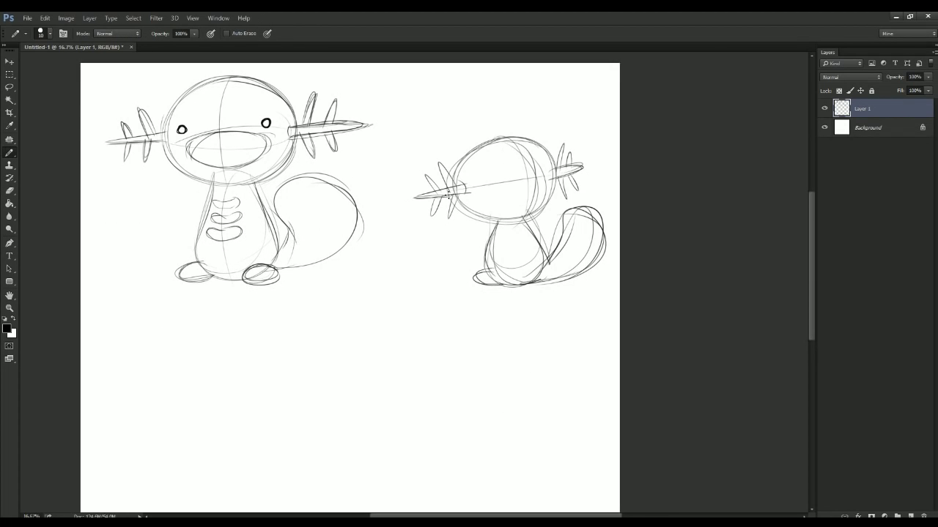
drag(328, 302, 438, 218)
drag(351, 306, 384, 307)
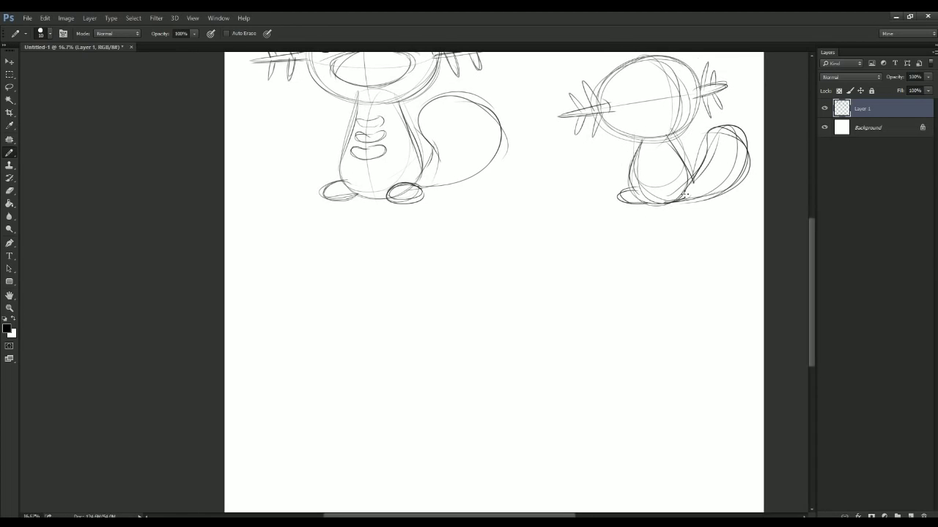
key(e)
key(b)
drag(397, 190, 379, 271)
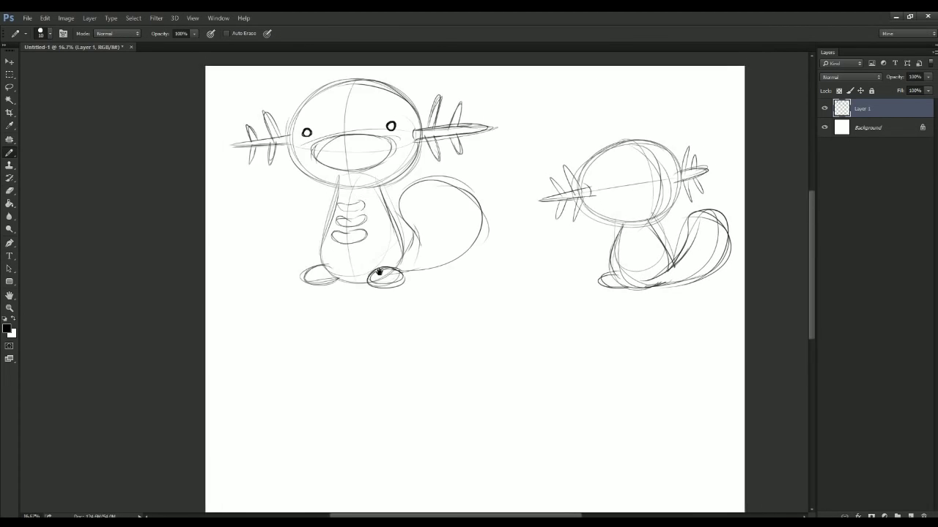
Step: Try a tilted oval head below the first figure, and undo it
drag(381, 390, 392, 286)
mouse_move(414, 248)
mouse_down()
mouse_move(421, 324)
mouse_move(439, 289)
mouse_move(393, 264)
mouse_up()
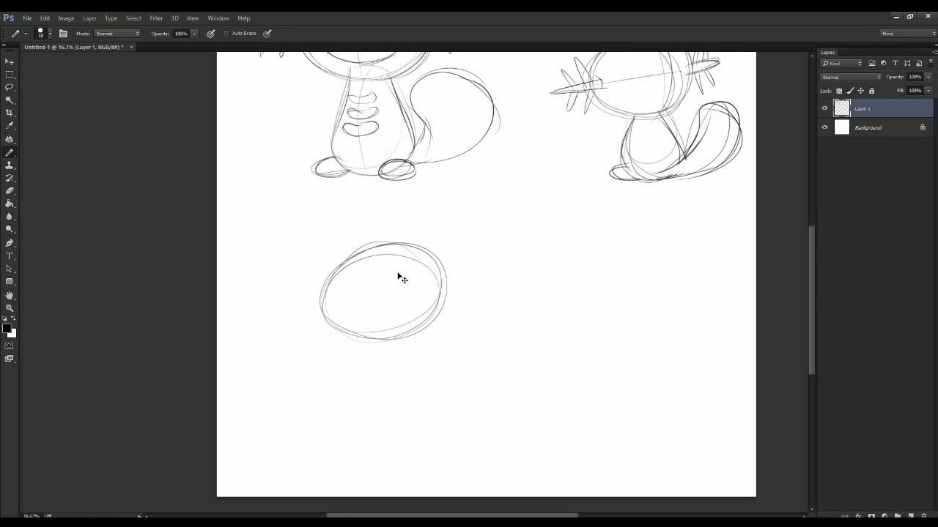
key(ctrl+z)
Step: Sketch a third head below the others as a wide oval with small round eyes, a flat mouth and branched side gills
mouse_move(507, 230)
mouse_down()
mouse_move(450, 298)
mouse_move(551, 245)
mouse_move(443, 294)
mouse_move(566, 256)
mouse_move(517, 244)
mouse_up()
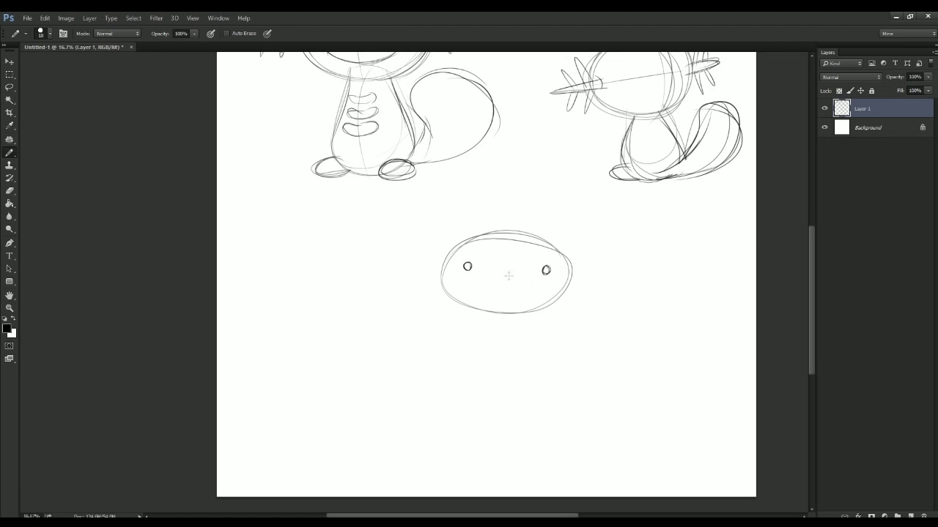
key(ctrl+z)
drag(505, 273, 537, 279)
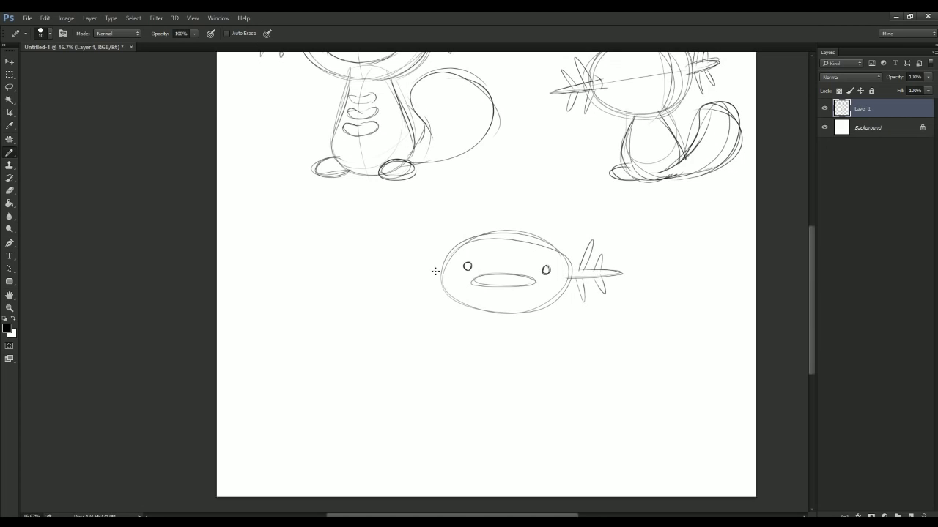
drag(435, 271, 393, 272)
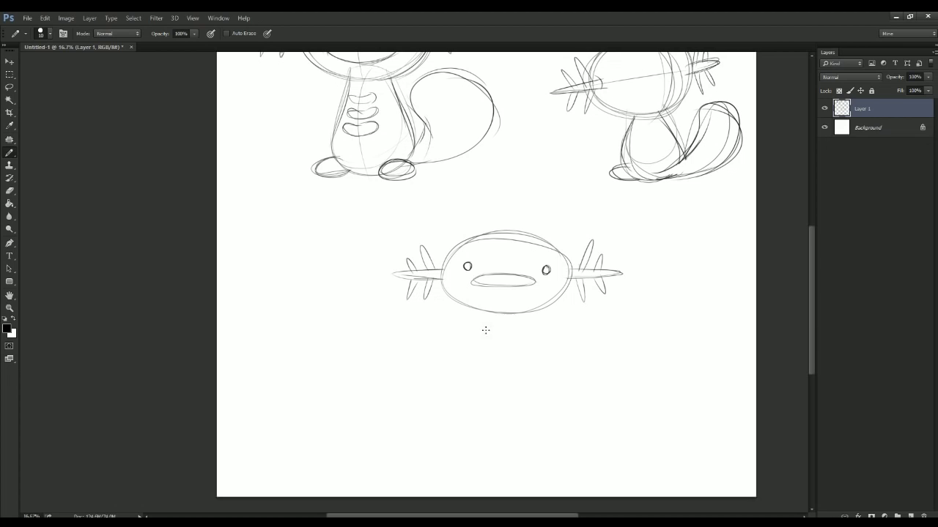
Step: Sketch a short seated body under the third head, with upturned feet, belly stripes and a tail lying to the right
mouse_move(487, 317)
mouse_down()
mouse_move(535, 359)
mouse_move(473, 363)
mouse_move(534, 360)
mouse_move(543, 335)
mouse_up()
drag(469, 338, 465, 335)
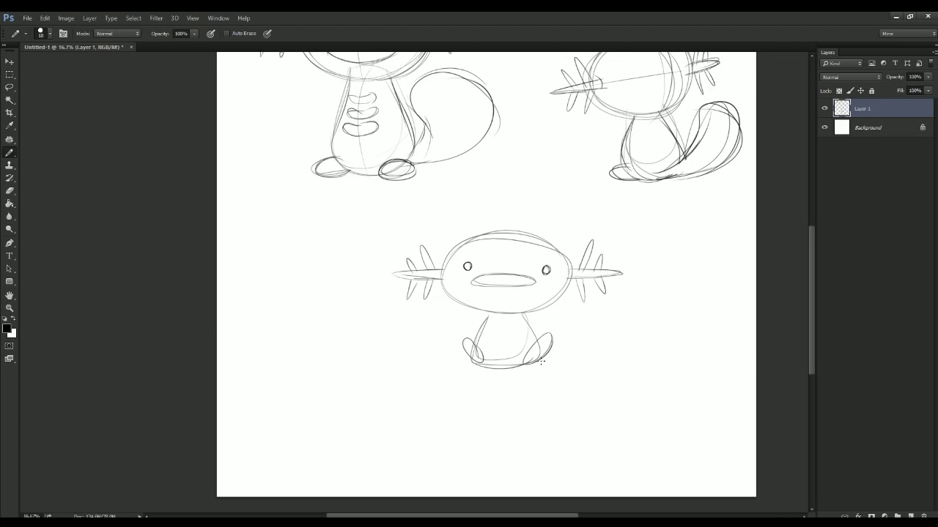
mouse_move(541, 361)
mouse_down()
mouse_move(546, 344)
mouse_move(602, 363)
mouse_move(540, 365)
mouse_up()
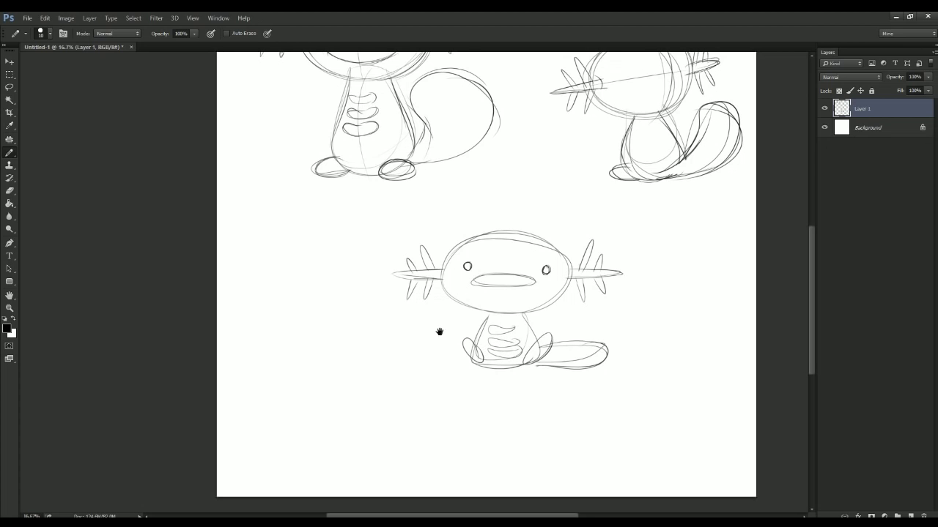
Step: Select the third figure with the Lasso and move it left, directly below the first figure
drag(439, 332, 416, 393)
click(9, 87)
mouse_move(620, 315)
mouse_down()
mouse_move(342, 300)
mouse_move(618, 311)
mouse_up()
key(ctrl+t)
mouse_move(368, 355)
mouse_down()
mouse_move(185, 340)
mouse_move(217, 340)
mouse_up()
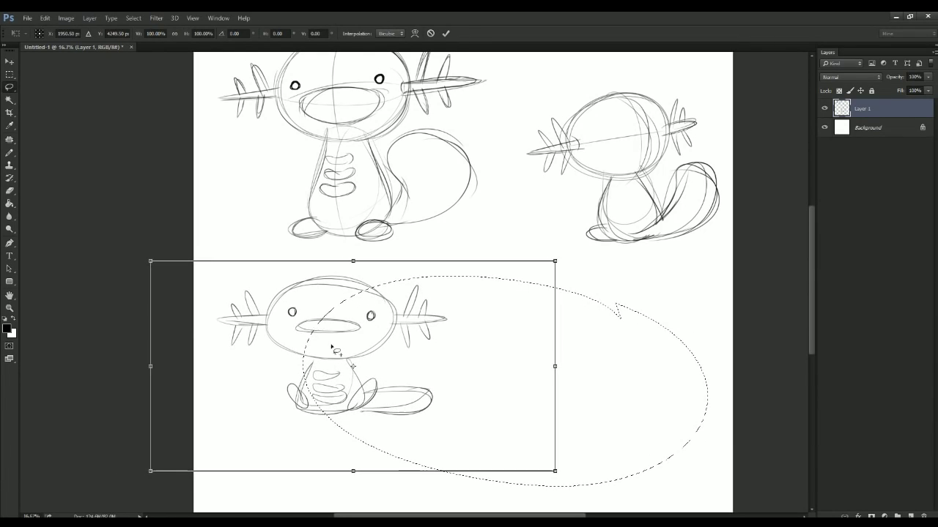
key(Return)
key(ctrl+d)
key(b)
Step: Sketch a fourth, tilted head in the lower-right area with two round eyes and a tall slanted oval mouth
scroll(411, 285, down, 3)
scroll(412, 285, right, 2)
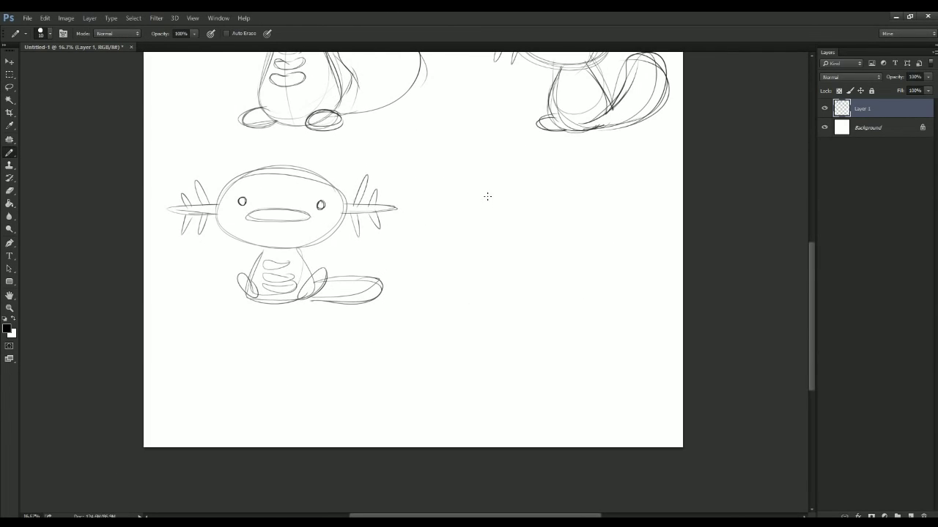
mouse_move(481, 227)
mouse_down()
mouse_move(477, 251)
mouse_move(601, 228)
mouse_up()
drag(533, 206, 548, 219)
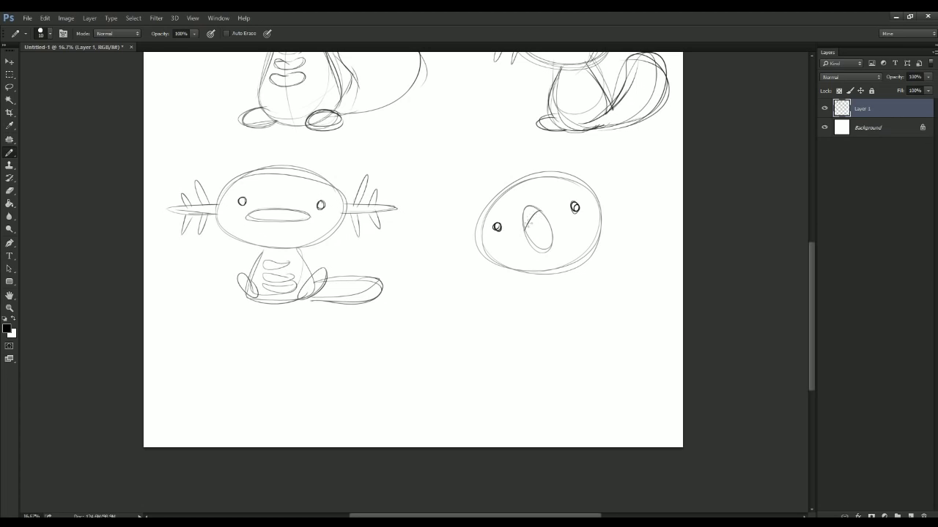
Step: Sketch slanted branched gills on both sides of the fourth head and reinforce the head's lower outline
drag(596, 214, 661, 191)
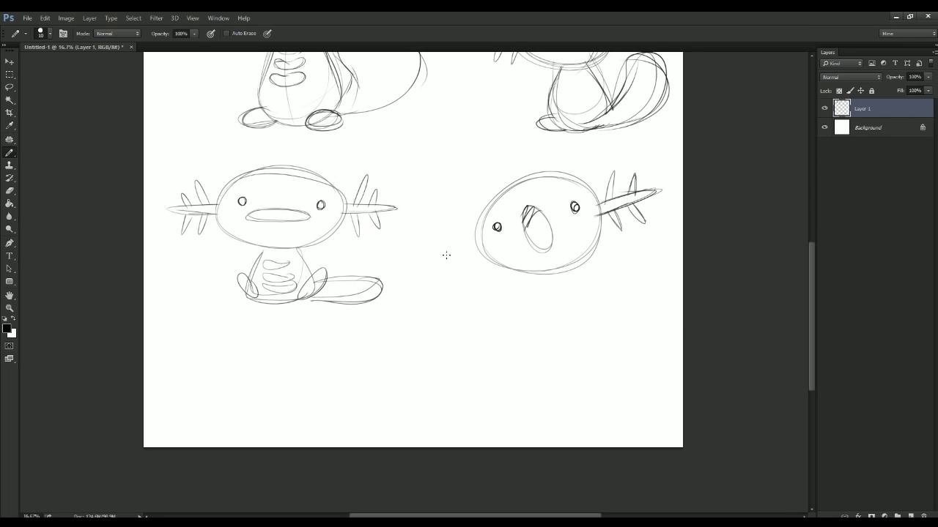
mouse_move(425, 251)
mouse_down()
mouse_move(472, 240)
mouse_move(425, 252)
mouse_up()
drag(426, 252, 480, 247)
mouse_move(426, 252)
mouse_down()
mouse_move(475, 234)
mouse_move(461, 233)
mouse_up()
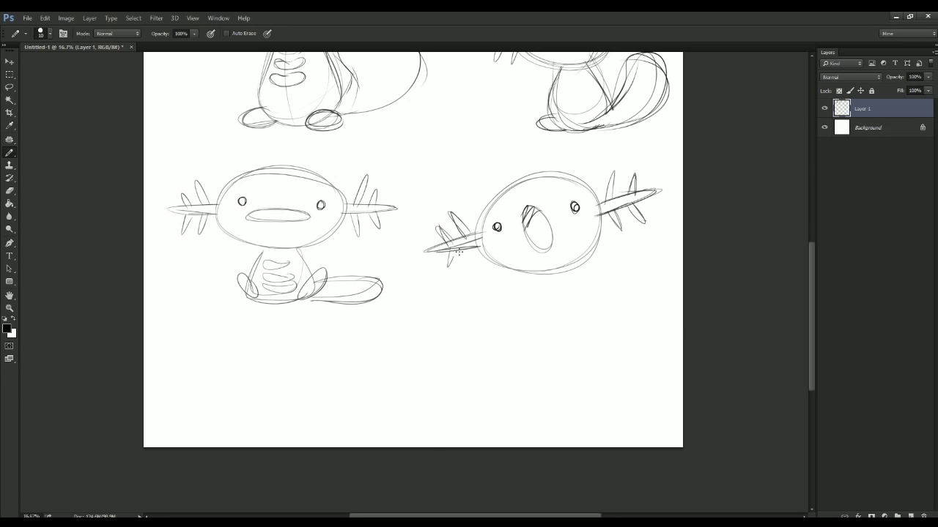
mouse_move(493, 258)
mouse_down()
mouse_move(589, 247)
mouse_move(521, 273)
mouse_move(598, 218)
mouse_up()
Step: Sketch the fourth figure's body in side view with feet, belly stripes and a large rounded tail extending left
mouse_move(530, 280)
mouse_down()
mouse_move(564, 269)
mouse_move(519, 326)
mouse_move(526, 304)
mouse_move(563, 346)
mouse_up()
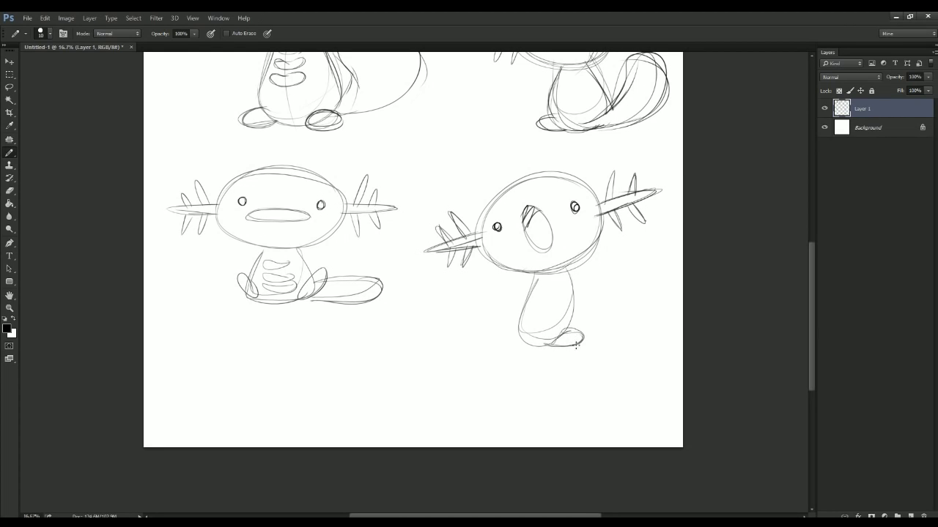
mouse_move(511, 335)
mouse_down()
mouse_move(459, 349)
mouse_move(513, 331)
mouse_up()
drag(583, 336, 567, 274)
drag(576, 312, 570, 285)
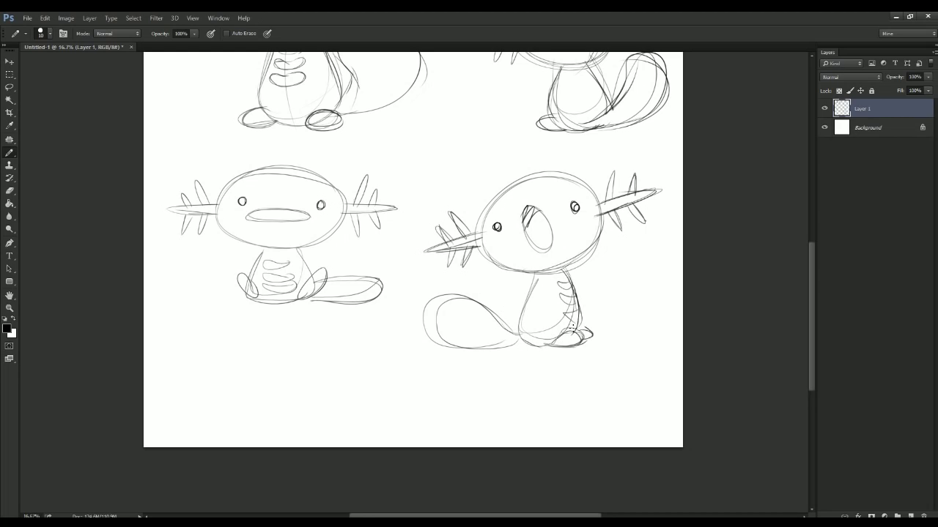
mouse_move(509, 335)
mouse_down()
mouse_move(439, 300)
mouse_move(498, 350)
mouse_move(475, 307)
mouse_move(518, 323)
mouse_move(525, 290)
mouse_up()
Step: Draw a slanted exclamation mark above the fourth head's left side and a small downward arrow at its top
drag(483, 199, 467, 236)
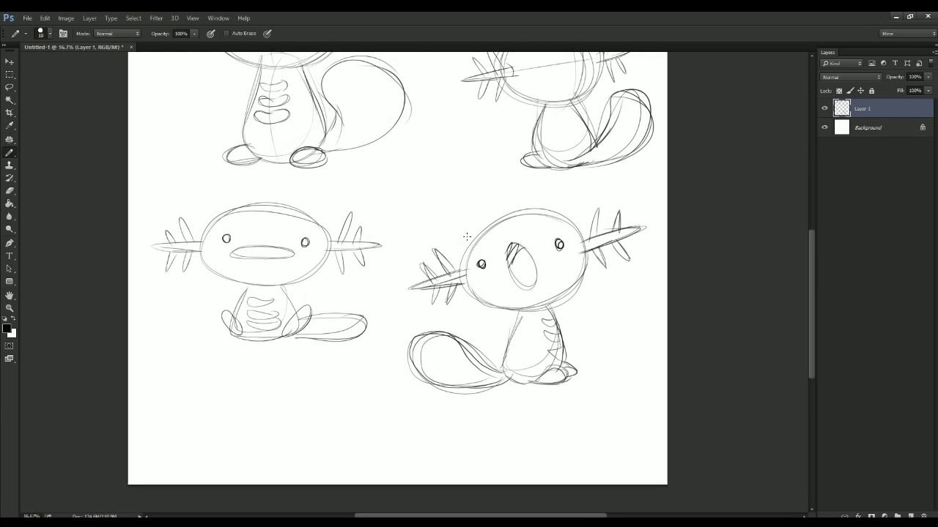
drag(445, 196, 473, 206)
drag(311, 293, 378, 414)
key(ctrl+minus)
key(ctrl+minus)
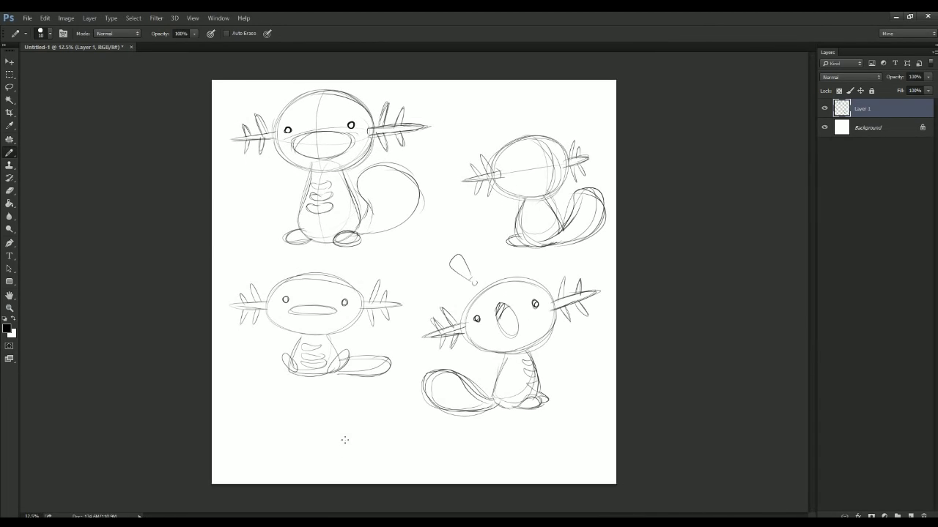
key(ctrl+plus)
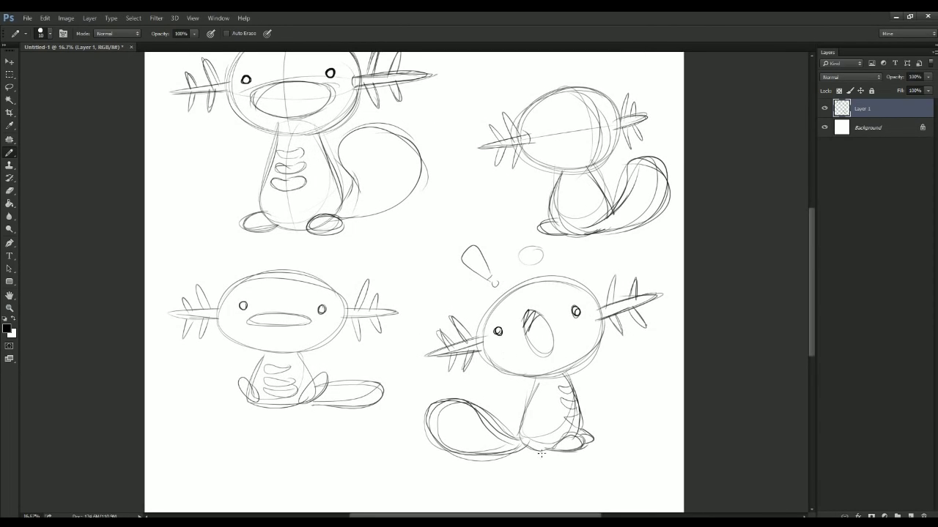
drag(546, 369, 550, 333)
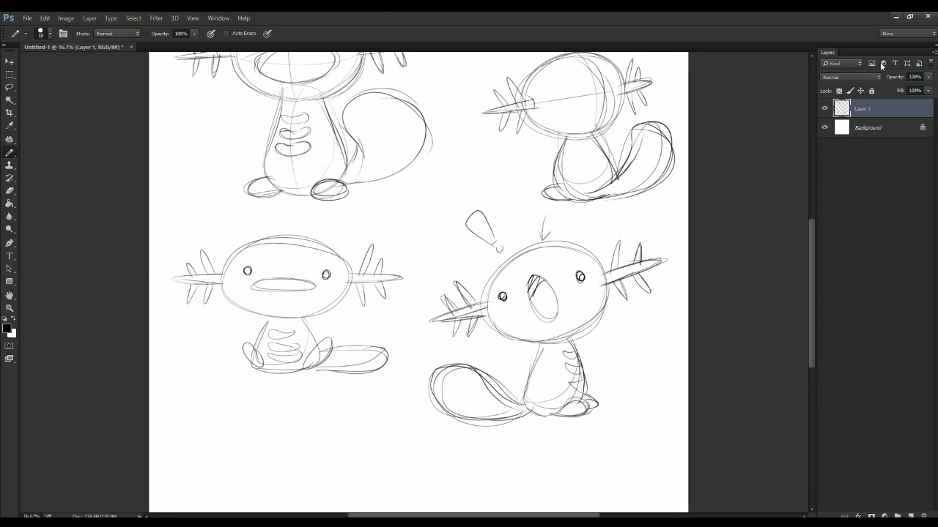
Step: Select the fourth figure and its marks with the Lasso, enlarge them toward the lower left, and return to the Pencil tool
click(11, 88)
mouse_move(670, 249)
mouse_down()
mouse_move(534, 197)
mouse_move(416, 251)
mouse_move(404, 406)
mouse_move(575, 471)
mouse_move(689, 271)
mouse_up()
key(ctrl+t)
scroll(513, 293, down, 3)
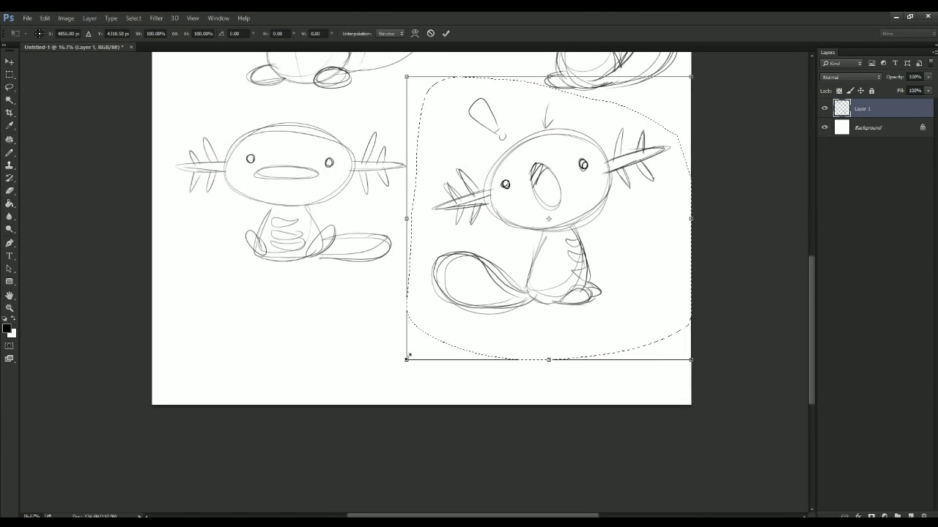
drag(406, 356, 375, 390)
key(Return)
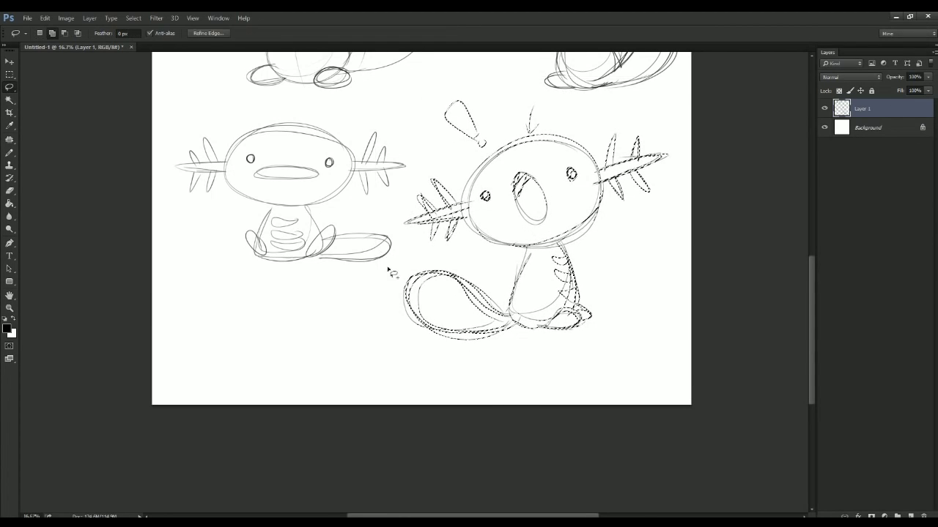
scroll(329, 267, up, 3)
scroll(329, 267, left, 2)
click(10, 153)
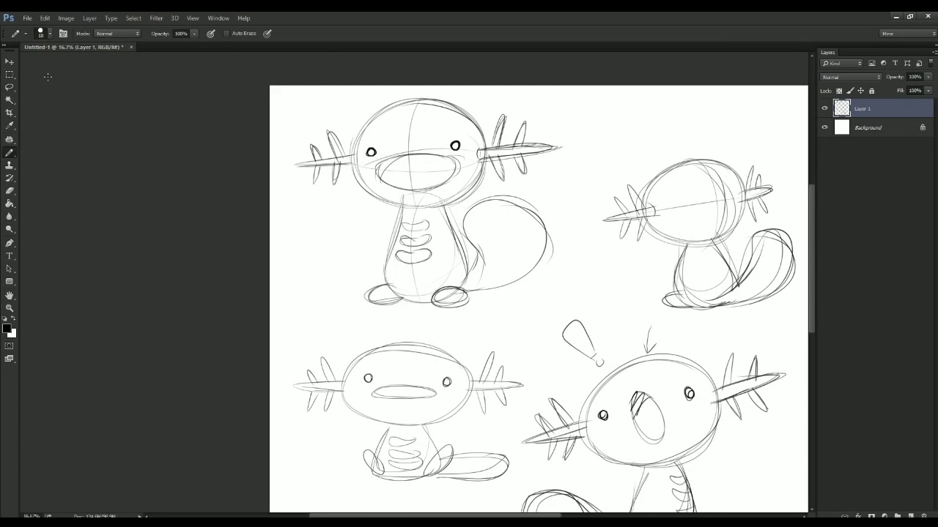
Step: Lower the opacity of the pencil sketch layer to 23%
click(63, 34)
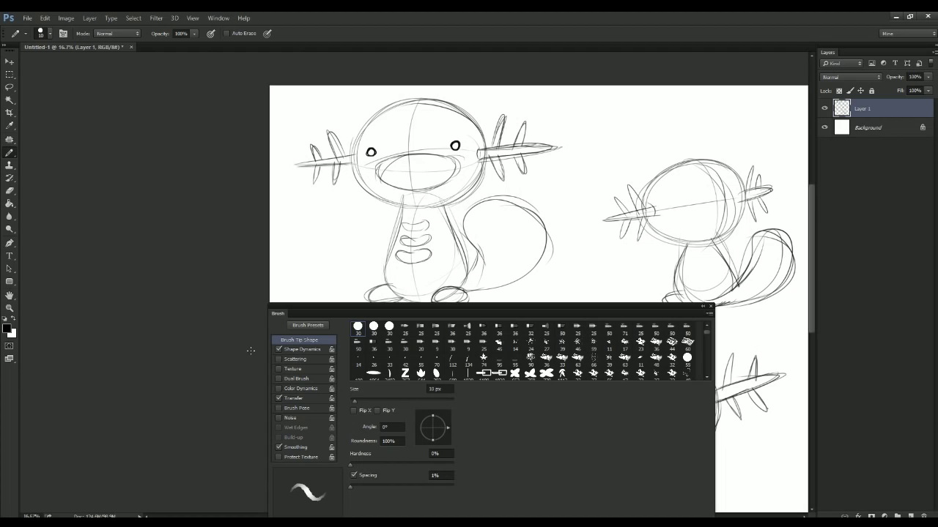
click(711, 306)
scroll(513, 256, down, 3)
scroll(513, 256, right, 2)
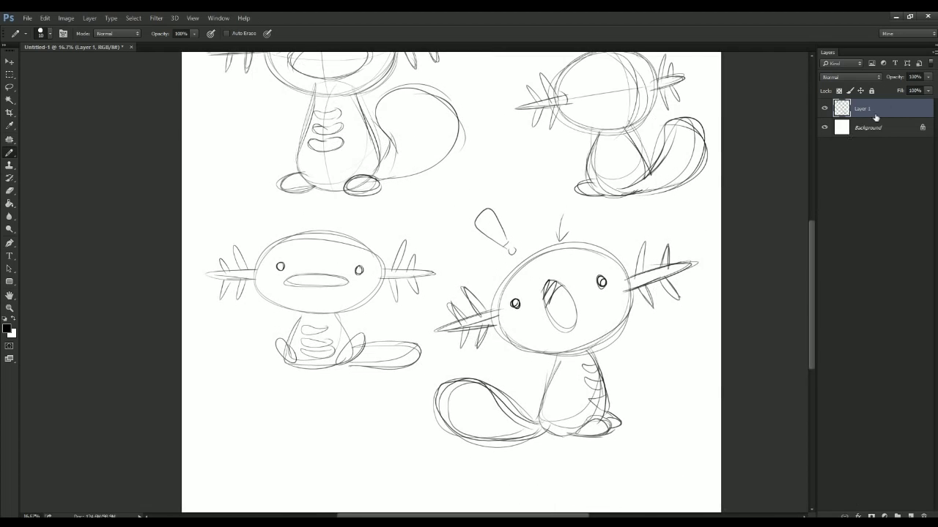
drag(889, 86, 888, 86)
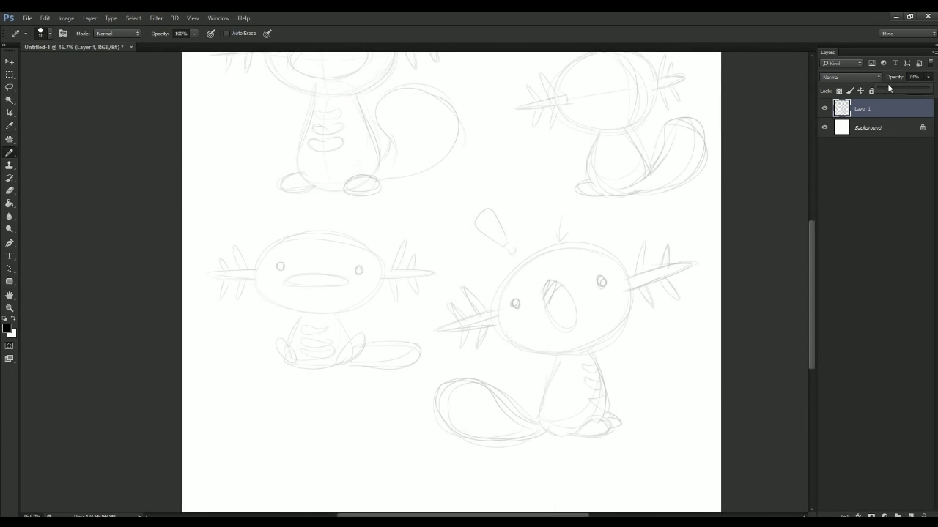
Step: Add a new layer above the faded sketch and name it "inks"
click(909, 516)
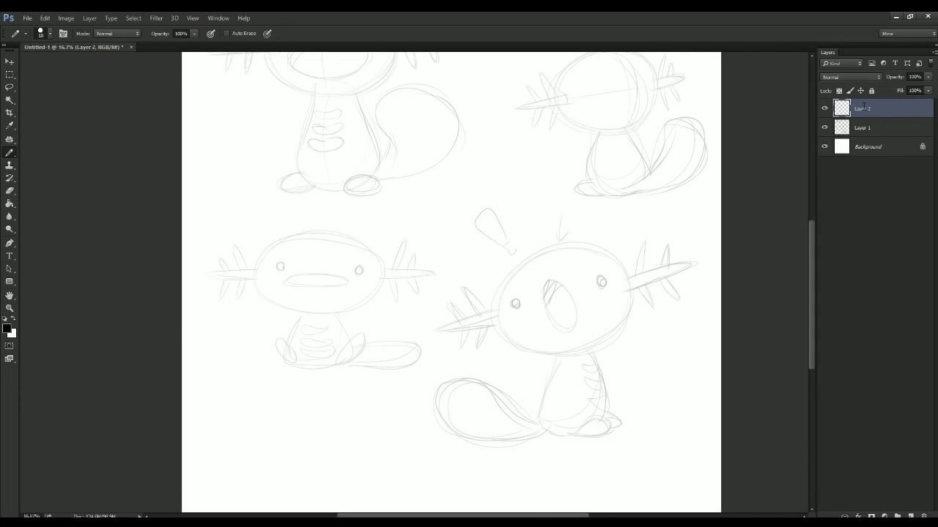
double_click(863, 107)
text(inks)
key(Return)
Step: Switch from the Pencil to the Brush tool for inking the fourth figure
drag(275, 235, 84, 164)
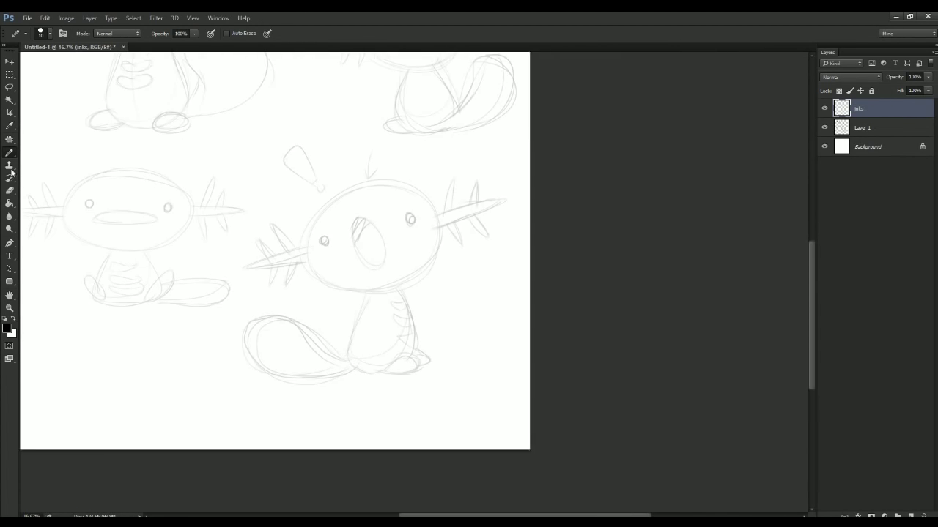
key(ctrl+plus)
right_click(10, 155)
click(34, 151)
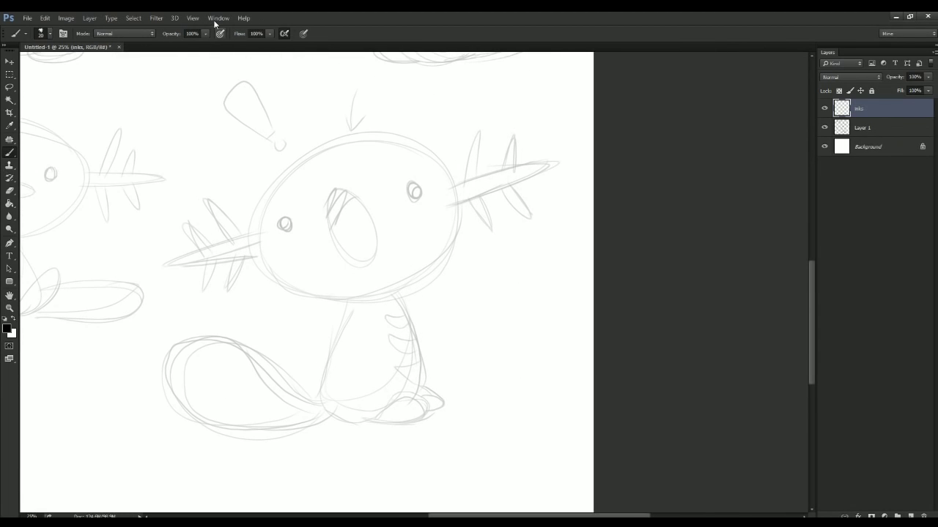
Step: Open a second window of the document showing the whole page and move it out of the main workspace
click(218, 19)
mouse_move(220, 30)
click(159, 210)
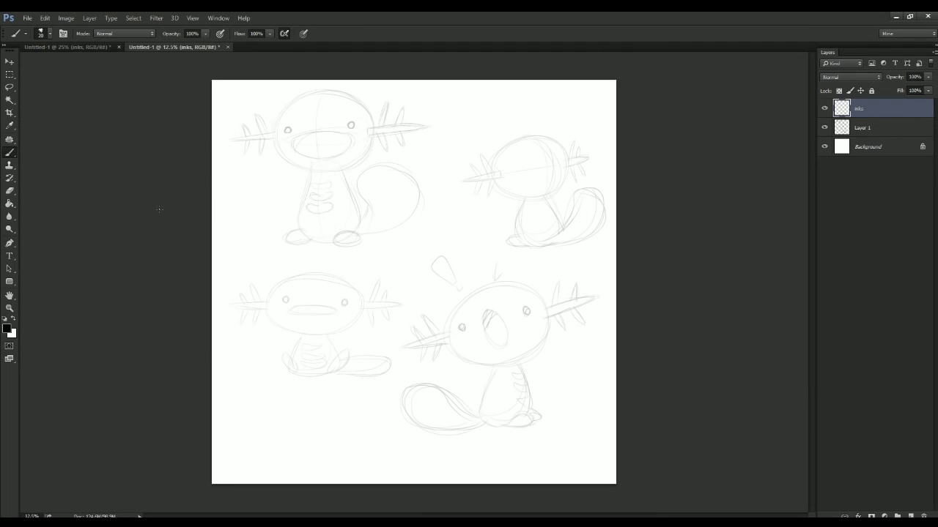
mouse_move(218, 46)
mouse_down()
mouse_move(259, 108)
mouse_move(937, 118)
mouse_up()
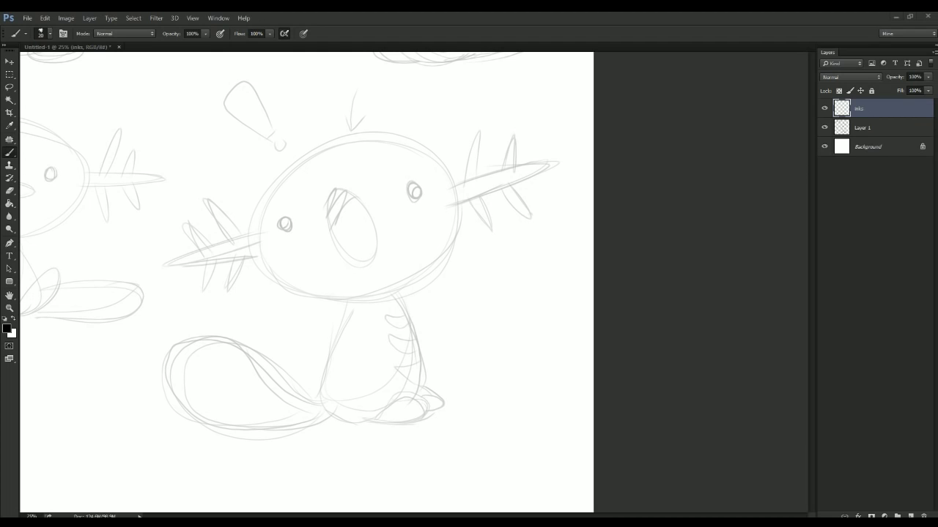
click(348, 210)
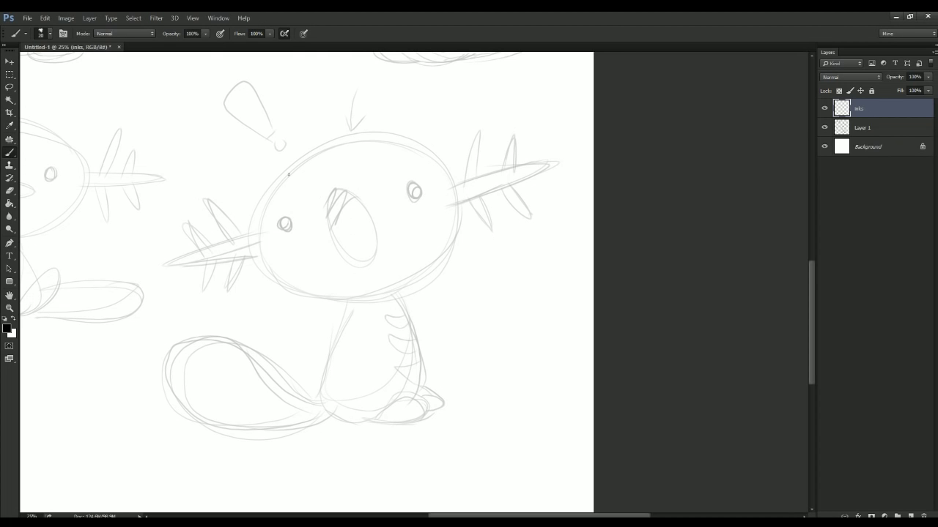
Step: Ink the fourth figure's left eye as a thick black ring with a 25 px brush
key(ctrl+plus)
key(ctrl+plus)
key(ctrl+plus)
drag(63, 141, 296, 253)
key(ctrl+plus)
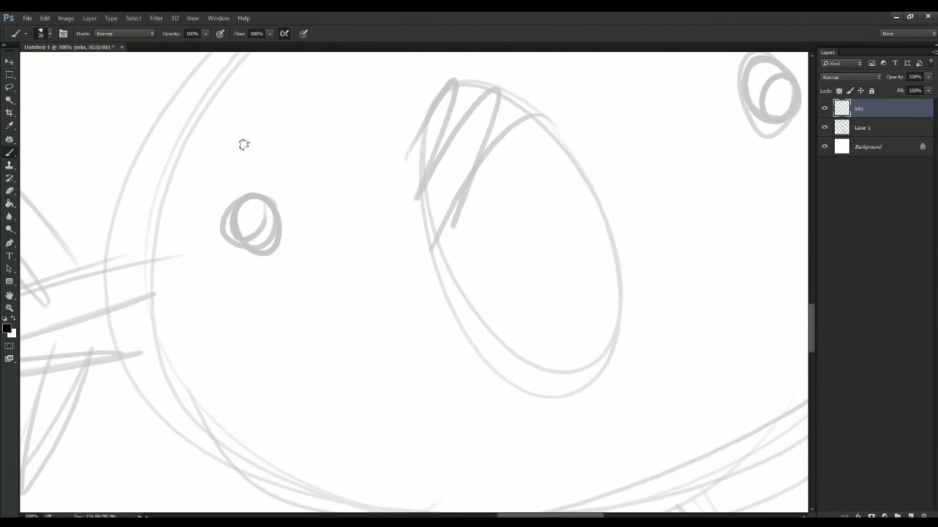
key(bracketright)
key(bracketright)
key(bracketright)
drag(141, 102, 212, 144)
click(28, 34)
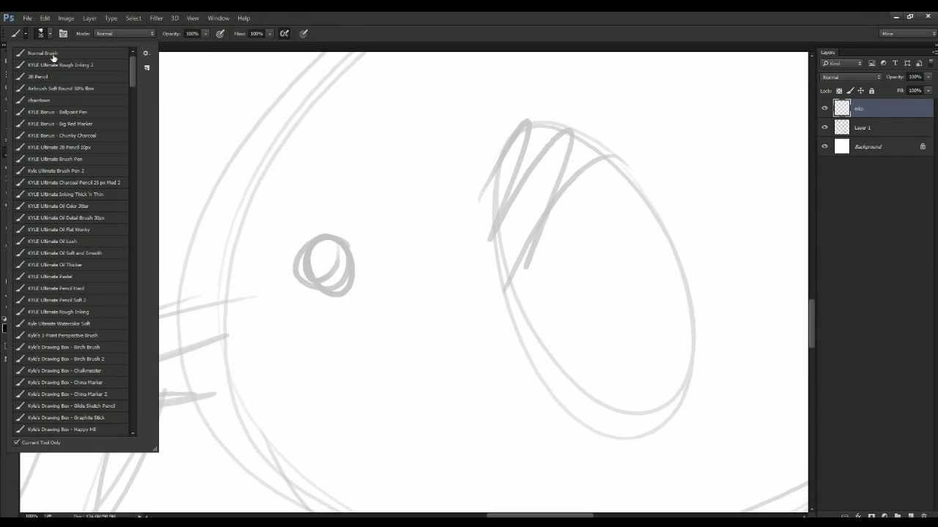
click(301, 260)
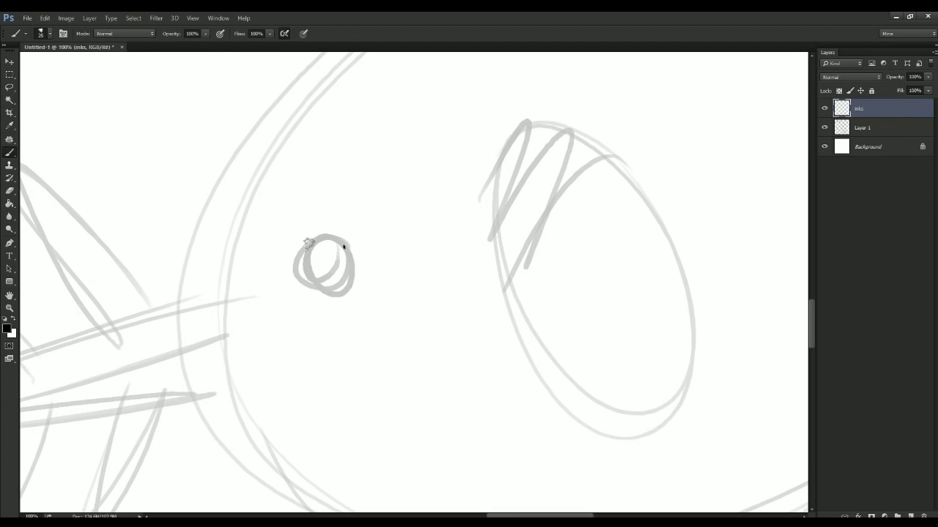
mouse_move(341, 247)
mouse_down()
mouse_move(330, 236)
mouse_move(315, 243)
mouse_move(334, 247)
mouse_move(336, 274)
mouse_up()
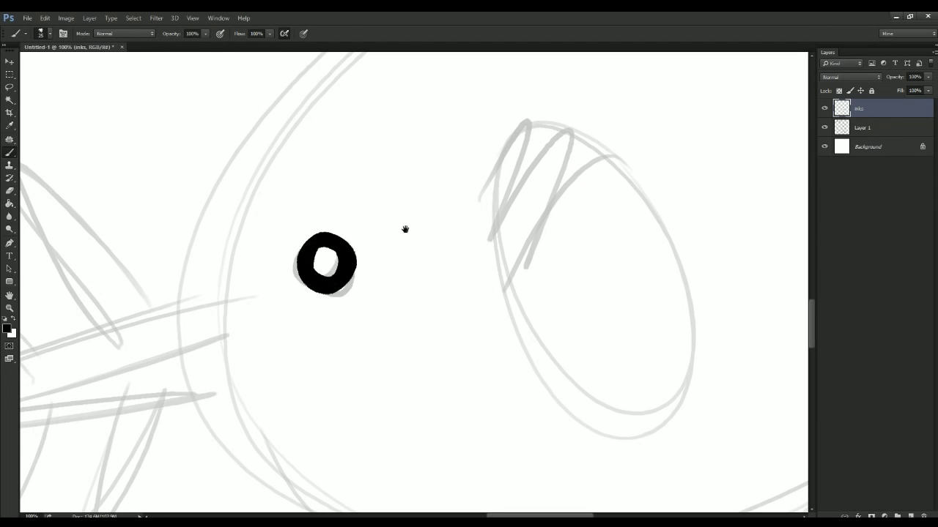
Step: Ink the fourth figure's right eye as a thick black ring with a 30 px brush
drag(469, 215, 125, 343)
key(bracketright)
mouse_move(517, 243)
mouse_down()
mouse_move(509, 283)
mouse_move(468, 251)
mouse_move(486, 227)
mouse_move(517, 259)
mouse_move(486, 265)
mouse_up()
Step: Ink the tilted oval outline of the fourth figure's open mouth over the sketch, redoing unsatisfactory strokes
scroll(416, 217, left, 4)
scroll(417, 218, down, 3)
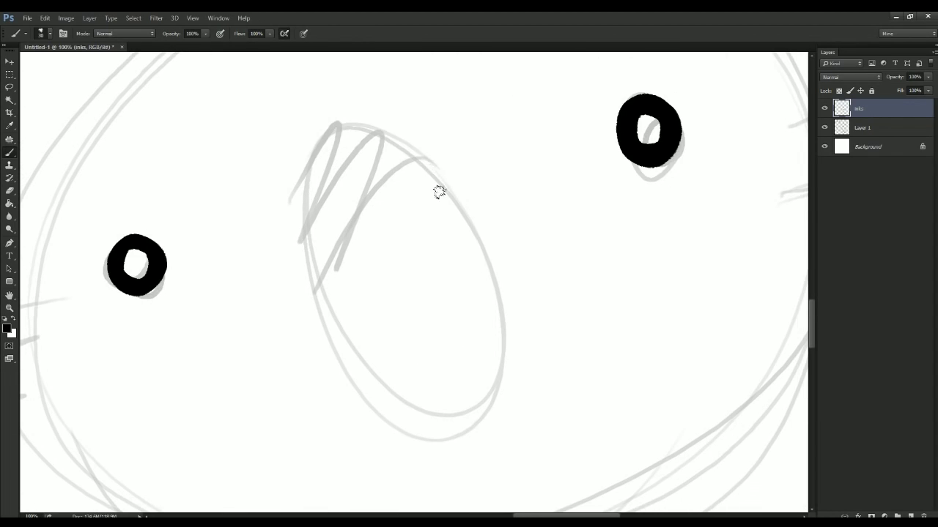
mouse_move(431, 172)
mouse_down()
mouse_move(342, 330)
mouse_move(503, 318)
mouse_up()
key(ctrl+alt+z)
key(ctrl+alt+z)
mouse_move(473, 221)
mouse_down()
mouse_move(303, 159)
mouse_move(461, 437)
mouse_up()
mouse_move(475, 210)
mouse_down()
mouse_move(510, 291)
mouse_move(459, 437)
mouse_up()
key(ctrl+alt+z)
key(ctrl+alt+z)
mouse_move(492, 256)
mouse_down()
mouse_move(369, 132)
mouse_move(310, 296)
mouse_move(496, 408)
mouse_move(503, 355)
mouse_move(489, 411)
mouse_move(470, 201)
mouse_up()
key(ctrl+alt+z)
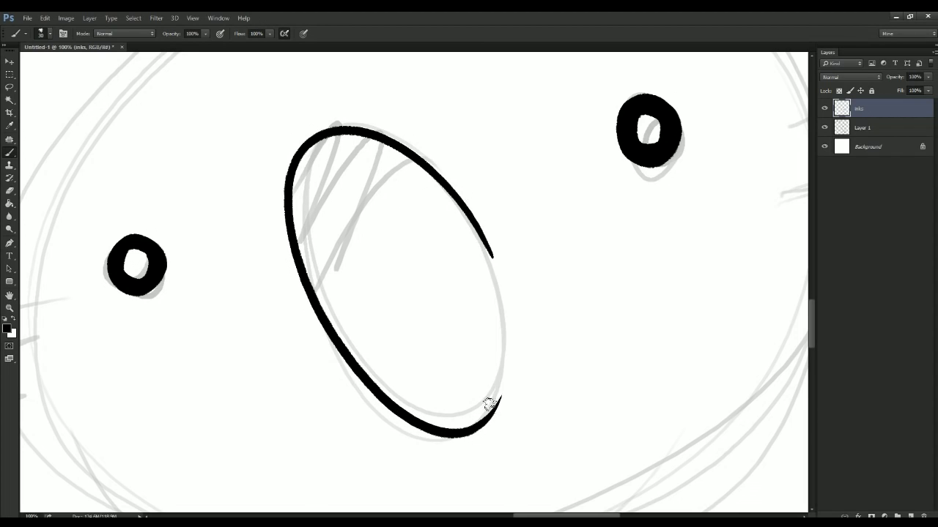
Step: Close the gap in the mouth outline with a smooth stroke along its right side
drag(485, 403, 473, 198)
key(ctrl+alt+z)
drag(492, 398, 467, 226)
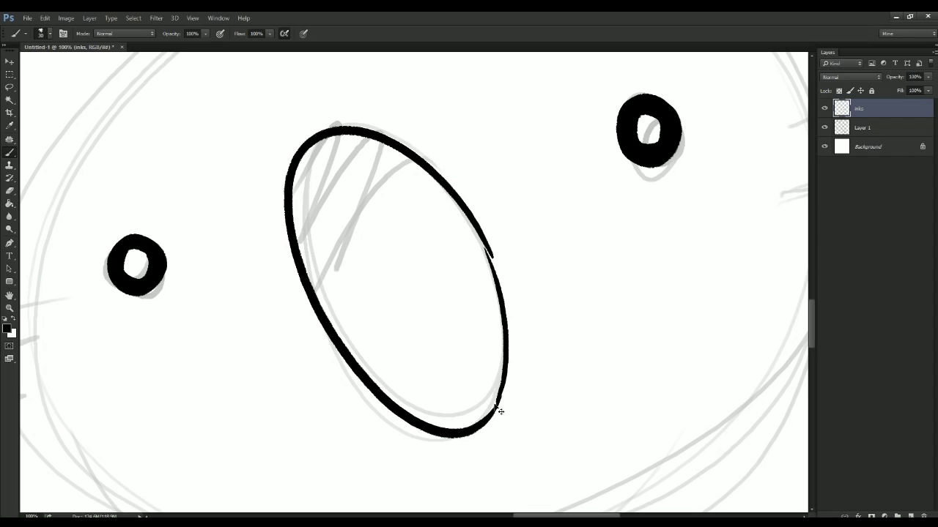
key(ctrl+alt+z)
mouse_move(495, 411)
mouse_down()
mouse_move(507, 353)
mouse_move(499, 291)
mouse_move(471, 218)
mouse_up()
Step: Ink a curved line inside the mouth's upper left and fill the enclosed area with black
mouse_move(420, 177)
mouse_down()
mouse_move(370, 379)
mouse_move(314, 306)
mouse_move(353, 187)
mouse_move(419, 155)
mouse_up()
key(ctrl+alt+z)
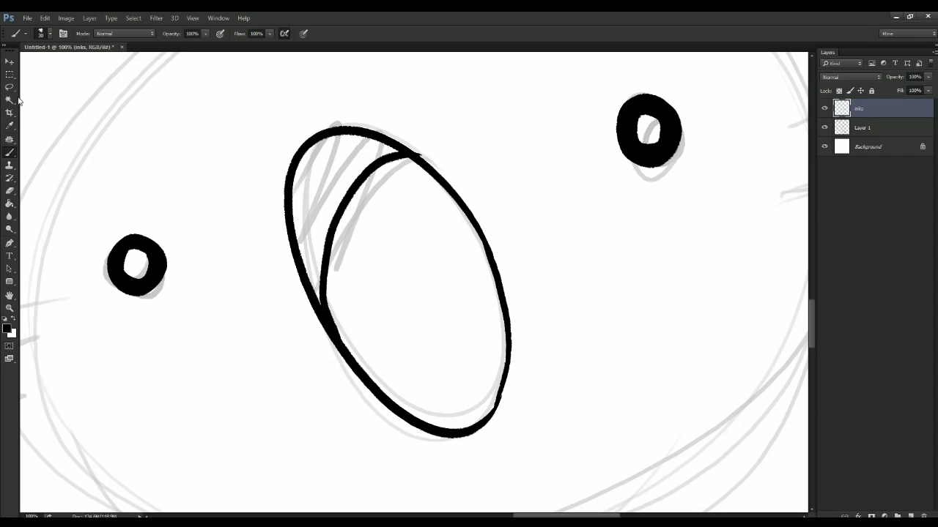
click(9, 100)
click(325, 180)
key(alt+BackSpace)
key(ctrl+d)
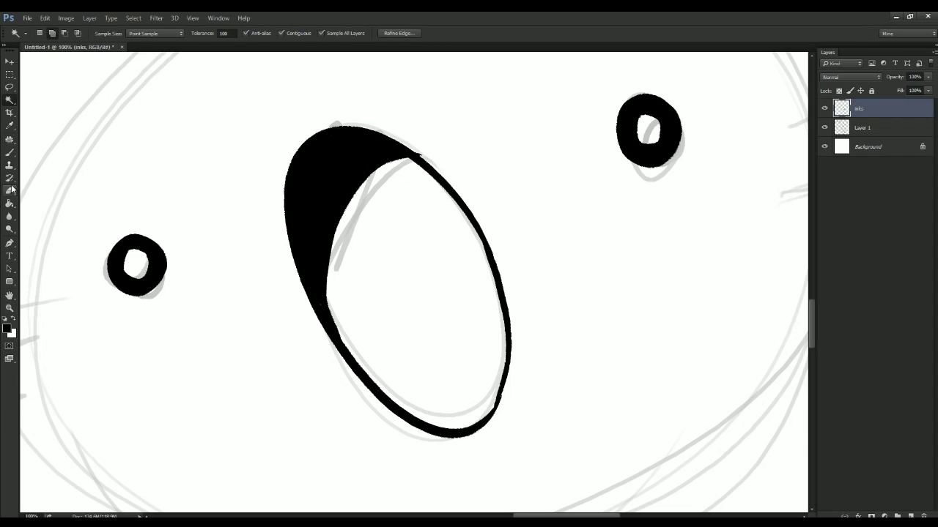
Step: Erase the rough line ends on the mouth outline and re-ink its lower right edge smoothly
click(10, 190)
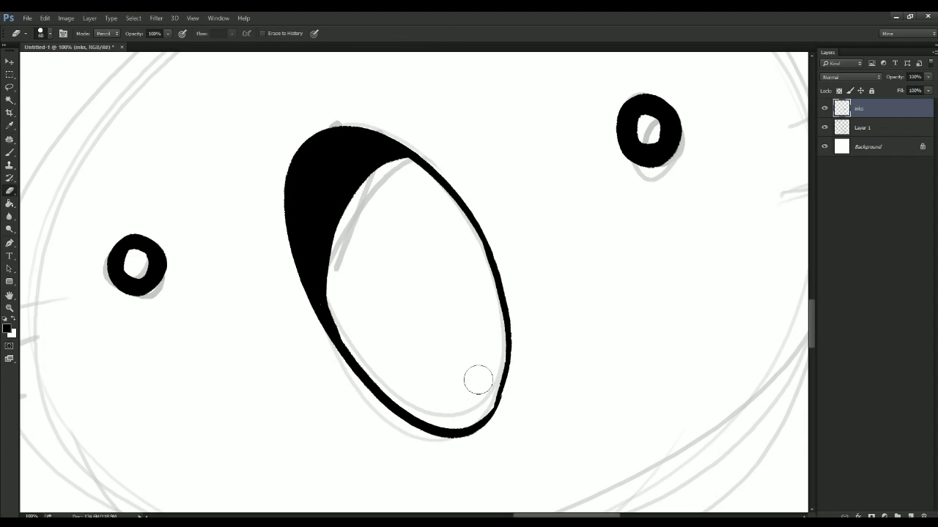
click(10, 152)
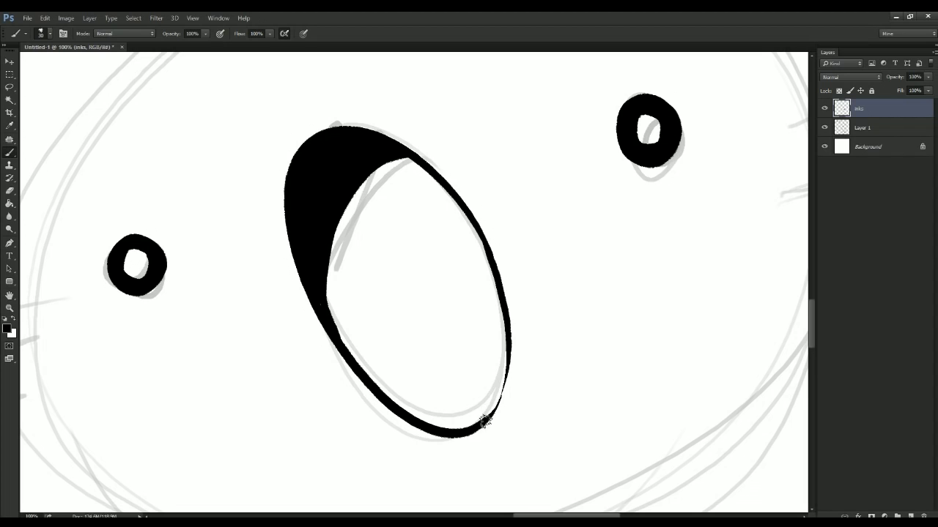
drag(497, 409, 488, 291)
key(super)
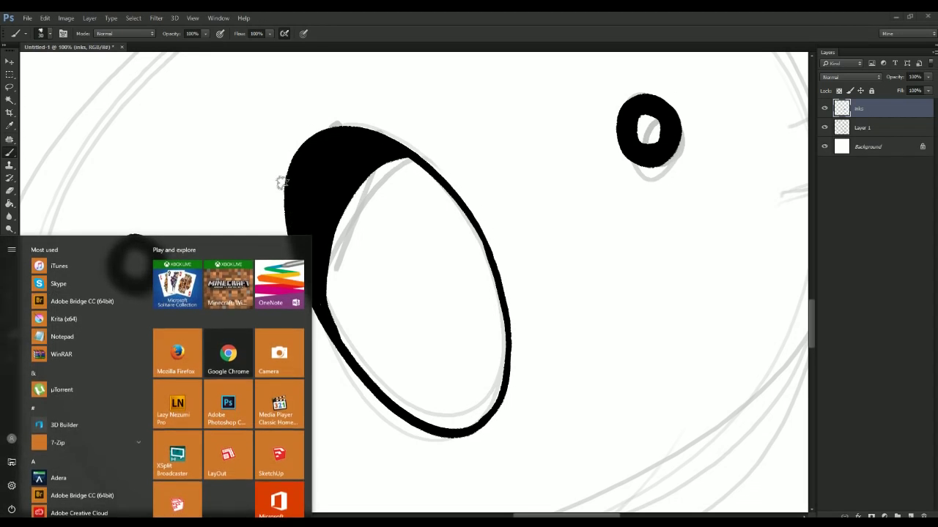
key(super)
Step: Ink the long tapered central stalk of the fourth figure's right gill with a 25 px brush
key(ctrl+minus)
key(ctrl+minus)
drag(221, 275, 152, 393)
drag(539, 334, 356, 300)
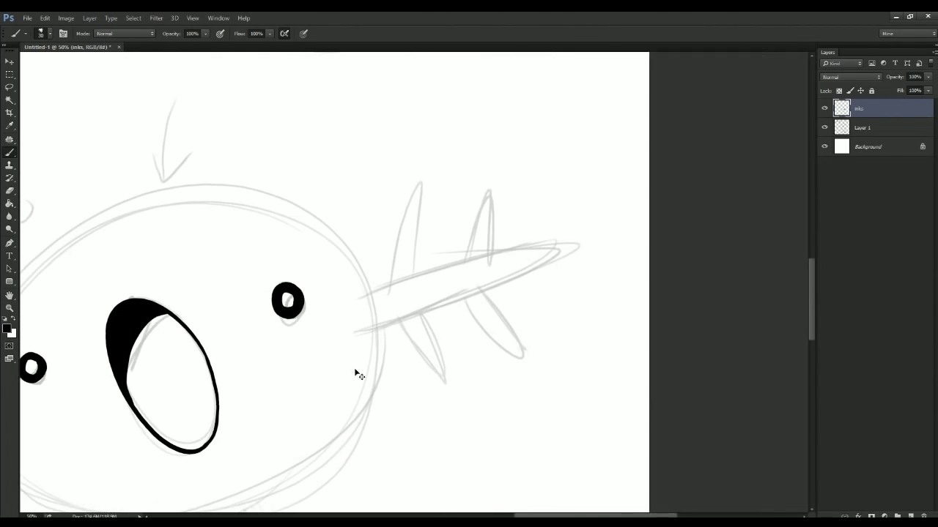
key(ctrl+plus)
key(ctrl+plus)
key(ctrl+plus)
mouse_move(342, 380)
mouse_down()
mouse_move(540, 327)
mouse_move(655, 241)
mouse_move(359, 331)
mouse_up()
key(ctrl+z)
key(r)
drag(52, 339, 66, 170)
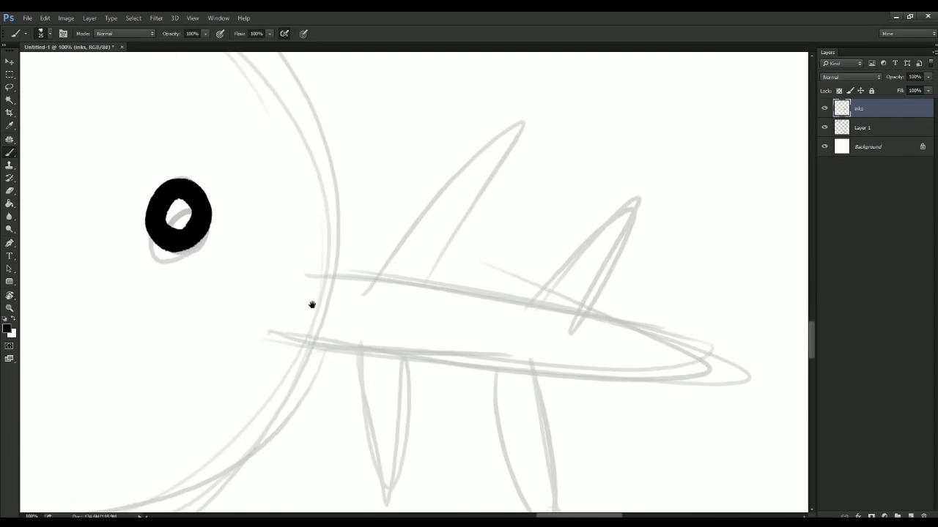
drag(312, 305, 196, 246)
mouse_move(195, 282)
mouse_down()
mouse_move(602, 336)
mouse_move(351, 250)
mouse_move(222, 230)
mouse_move(189, 312)
mouse_up()
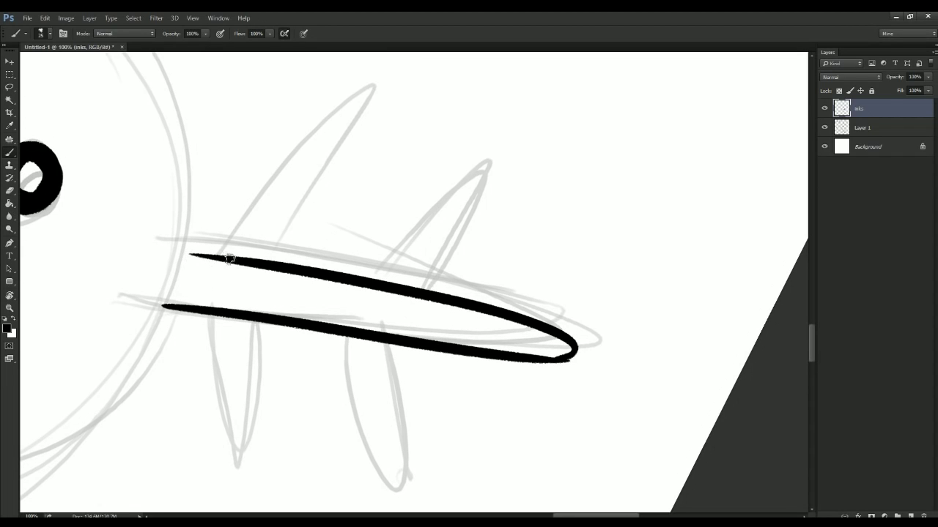
drag(230, 260, 168, 255)
drag(252, 280, 456, 324)
Step: Close the right gill stalk's base with a curved line and erase gaps where the four branches attach
key(r)
drag(538, 346, 539, 260)
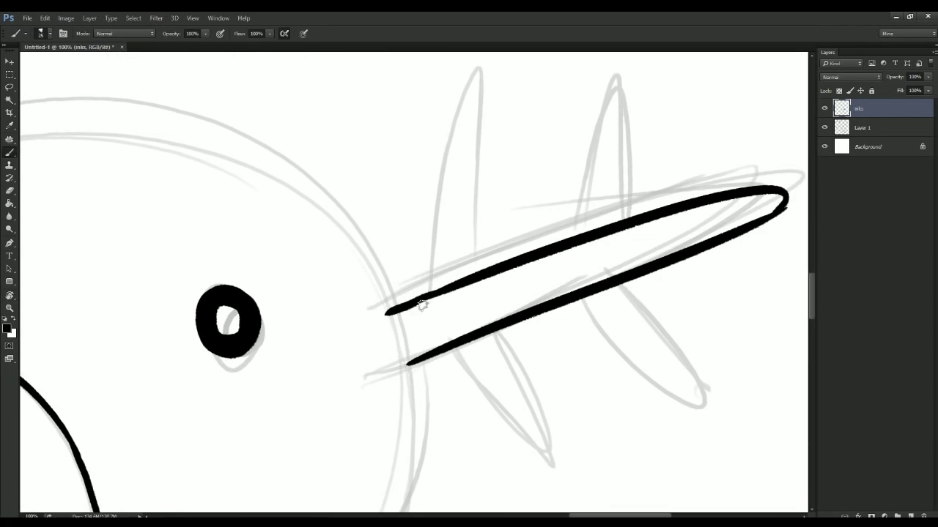
mouse_move(382, 315)
mouse_down()
mouse_move(383, 339)
mouse_move(407, 364)
mouse_move(419, 295)
mouse_up()
scroll(374, 196, up, 1)
scroll(373, 197, right, 1)
key(e)
mouse_move(569, 225)
mouse_down()
mouse_move(561, 253)
mouse_move(568, 300)
mouse_move(638, 413)
mouse_move(595, 300)
mouse_up()
key(b)
Step: Ink the outer lower and outer upper branches of the right gill, joining them to the stalk's gaps
scroll(607, 313, up, 1)
scroll(606, 314, right, 1)
key(ctrl+z)
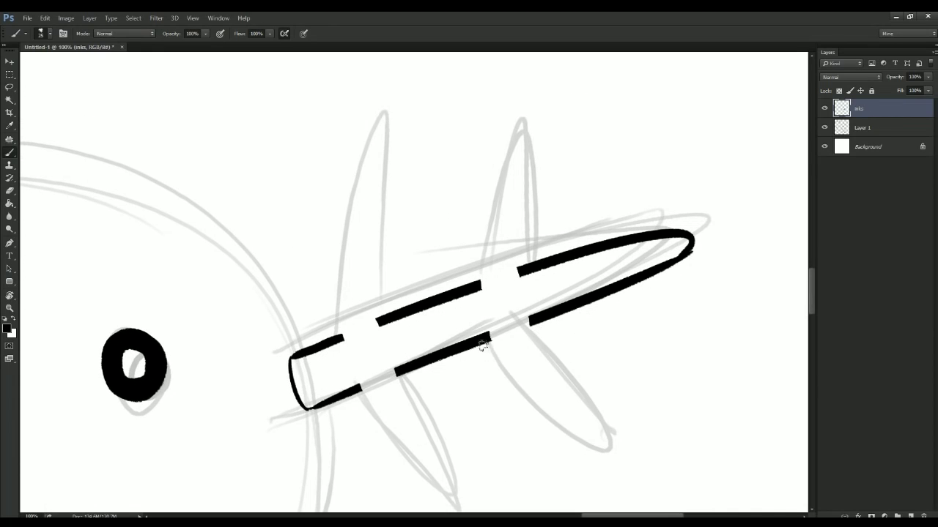
mouse_move(488, 335)
mouse_down()
mouse_move(571, 427)
mouse_move(532, 332)
mouse_move(481, 368)
mouse_move(529, 211)
mouse_up()
scroll(513, 315, up, 1)
scroll(513, 315, left, 1)
key(ctrl+z)
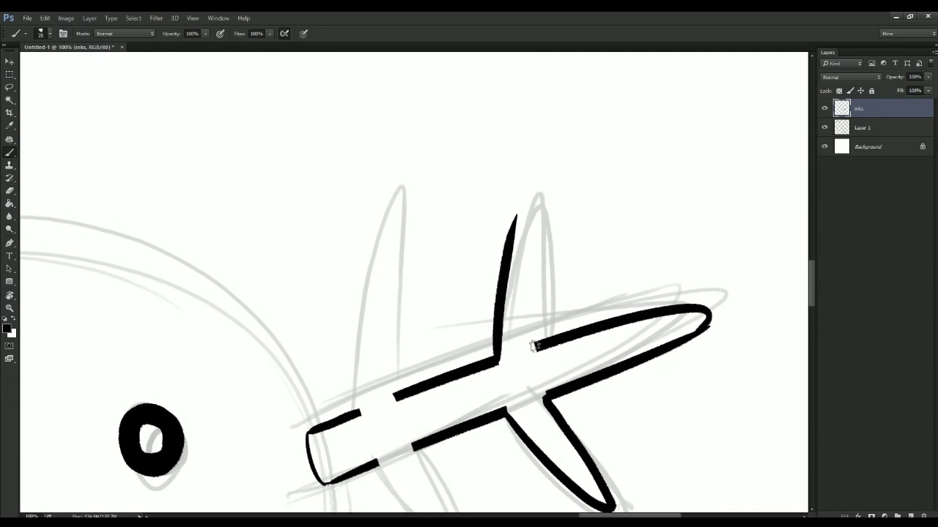
mouse_move(539, 349)
mouse_down()
mouse_move(540, 272)
mouse_move(517, 244)
mouse_up()
key(ctrl+z)
mouse_move(533, 349)
mouse_down()
mouse_move(533, 247)
mouse_move(516, 257)
mouse_up()
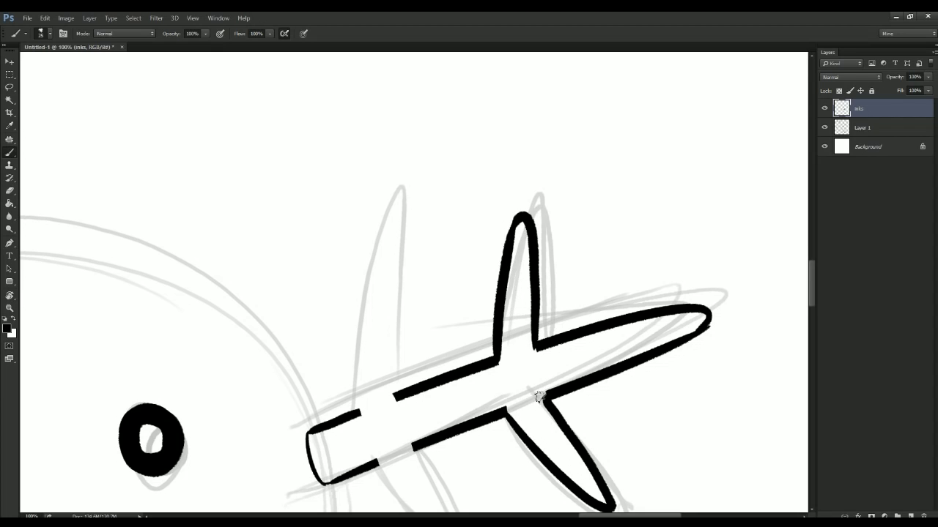
Step: Ink the two inner branches of the right gill nearest the head
drag(543, 388, 681, 331)
mouse_move(532, 339)
mouse_down()
mouse_move(534, 203)
mouse_move(502, 351)
mouse_move(526, 163)
mouse_up()
key(ctrl+z)
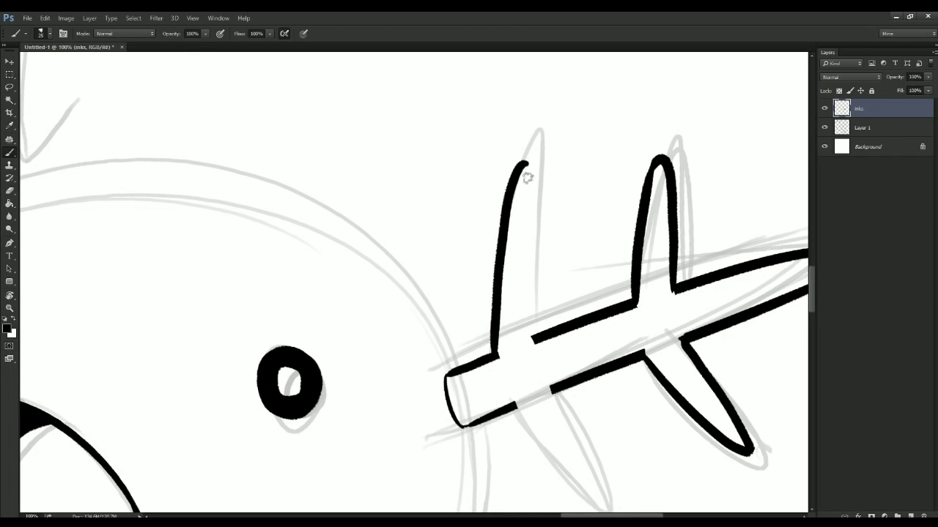
drag(535, 337, 524, 166)
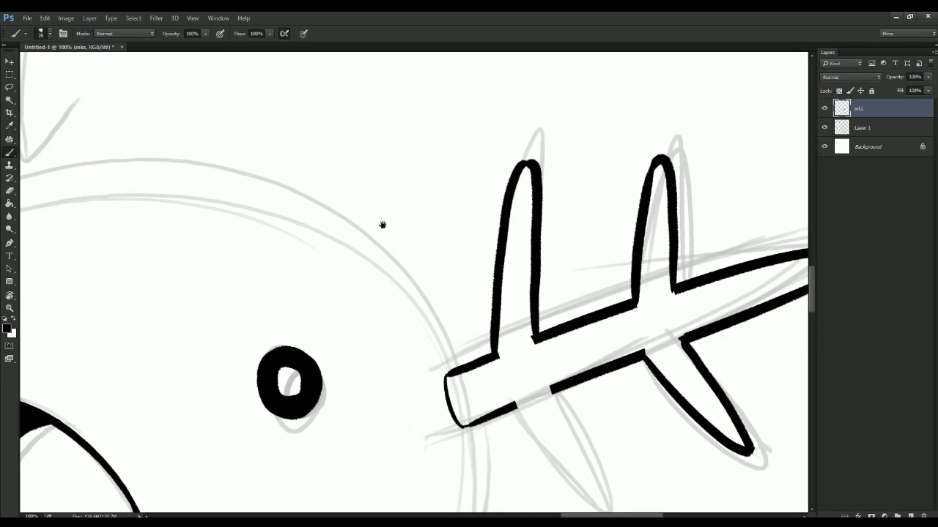
mouse_move(520, 422)
mouse_down()
mouse_move(390, 280)
mouse_move(508, 386)
mouse_move(483, 388)
mouse_move(426, 252)
mouse_up()
key(ctrl+minus)
key(ctrl+minus)
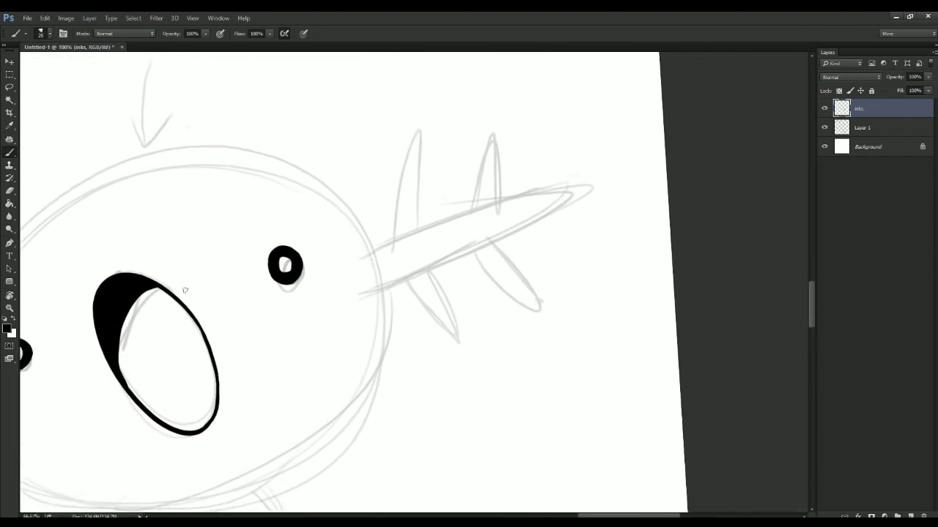
drag(308, 242, 505, 199)
mouse_move(573, 214)
mouse_down()
mouse_move(470, 124)
mouse_move(275, 443)
mouse_move(564, 236)
mouse_up()
drag(266, 336, 133, 273)
key(ctrl+z)
key(ctrl+plus)
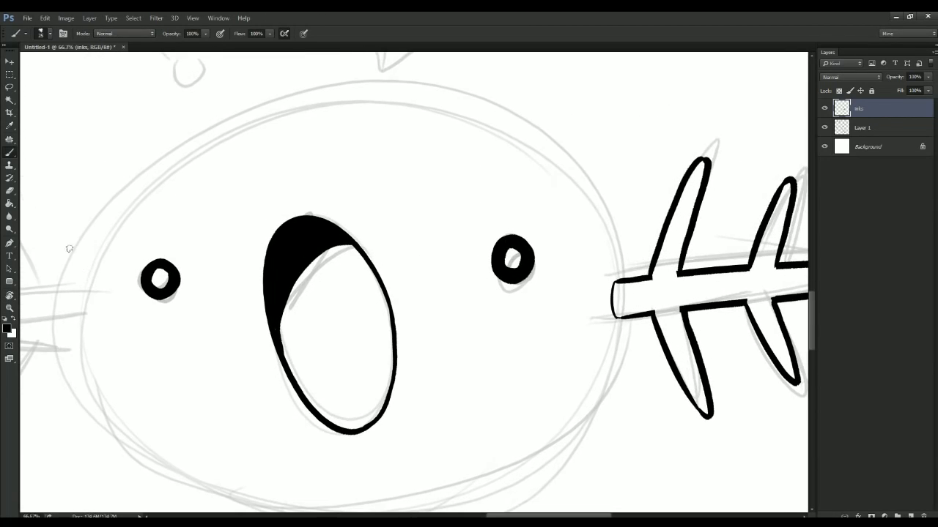
Step: Set the Magic Wand tolerance to 150, test it on the area around the inked lines, and return to the Brush tool
click(9, 99)
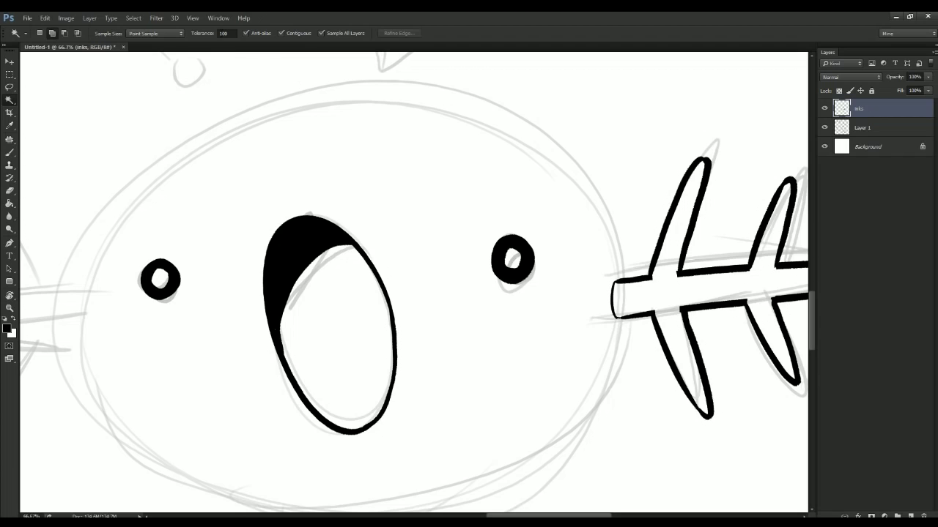
click(224, 34)
text(50)
click(289, 202)
click(310, 178)
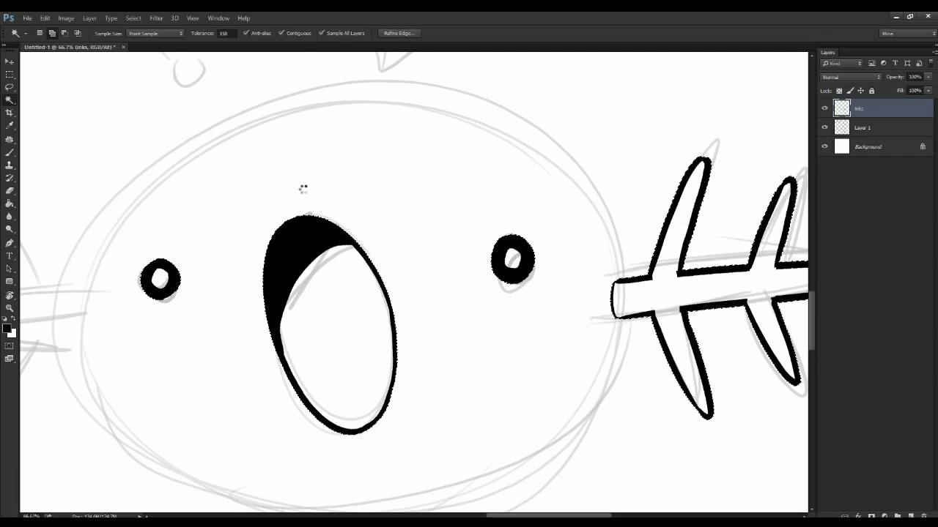
key(b)
key(ctrl+d)
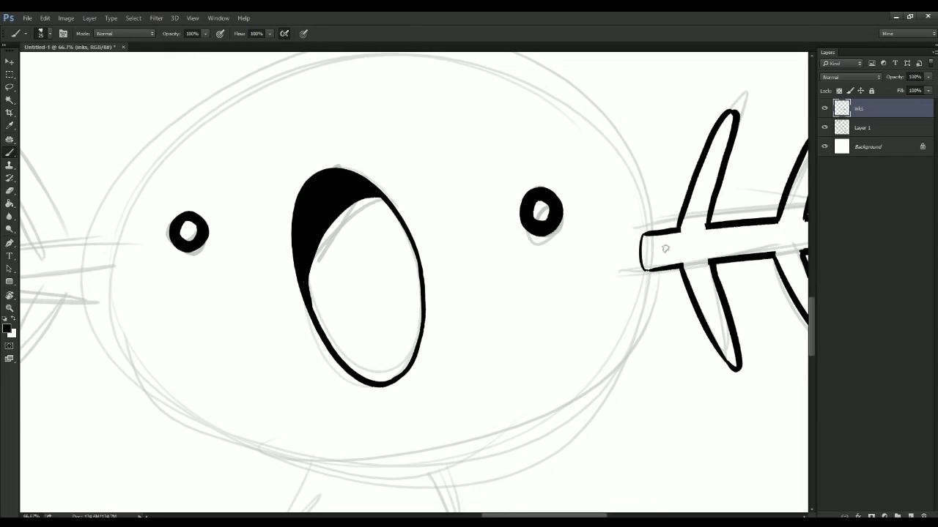
Step: Ink the head outline as a wide oval around the face, undoing and redrawing it to follow the sketch
mouse_move(665, 228)
mouse_down()
mouse_move(125, 286)
mouse_move(666, 271)
mouse_up()
drag(649, 181, 665, 228)
drag(473, 387, 485, 395)
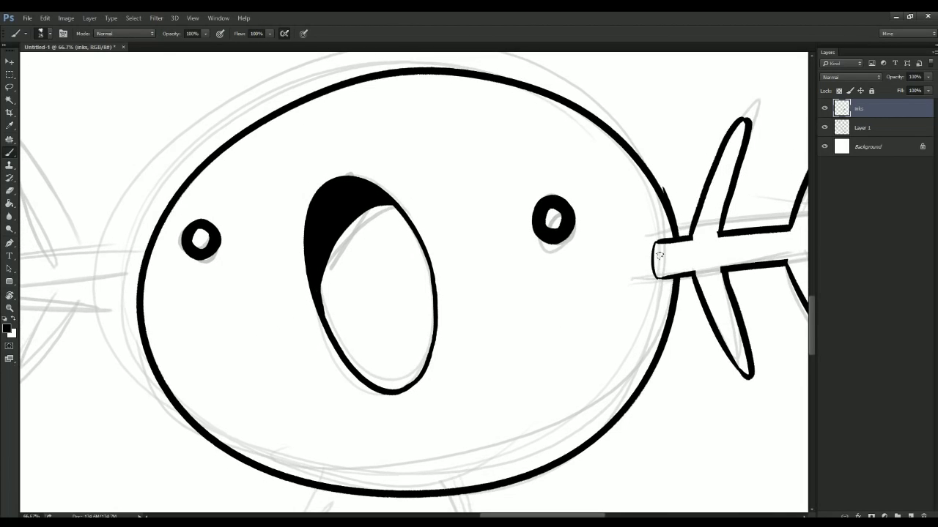
key(ctrl+z)
mouse_move(665, 249)
mouse_down()
mouse_move(638, 172)
mouse_move(429, 58)
mouse_move(210, 114)
mouse_move(124, 321)
mouse_move(267, 457)
mouse_move(562, 435)
mouse_move(685, 214)
mouse_move(587, 104)
mouse_move(322, 68)
mouse_move(135, 205)
mouse_move(187, 415)
mouse_move(383, 465)
mouse_move(587, 408)
mouse_move(672, 258)
mouse_move(643, 155)
mouse_move(404, 87)
mouse_move(193, 204)
mouse_move(183, 380)
mouse_move(322, 469)
mouse_move(505, 464)
mouse_move(625, 415)
mouse_move(701, 316)
mouse_move(702, 266)
mouse_move(694, 289)
mouse_up()
key(ctrl+z)
key(ctrl+alt+z)
key(ctrl+alt+z)
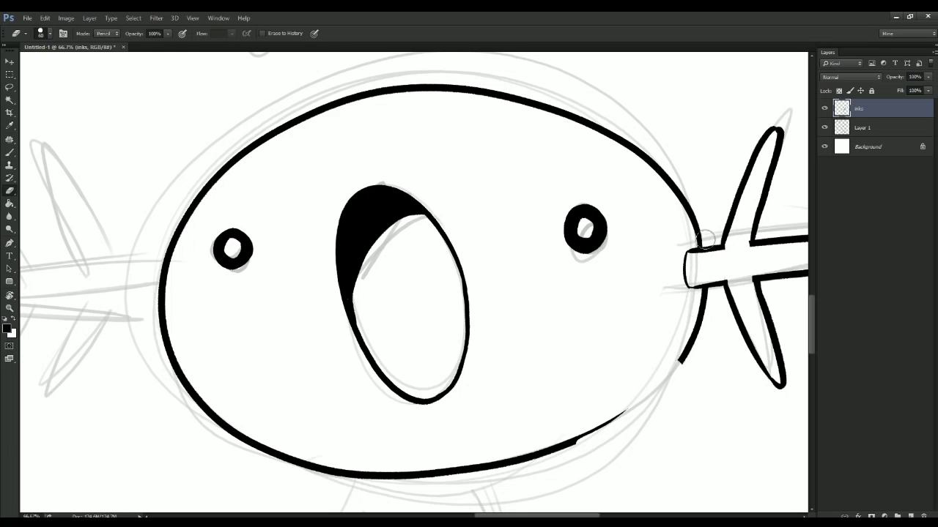
Step: Try several strokes to close the head outline along its lower right curve up to the gill stalk
mouse_move(573, 440)
mouse_down()
mouse_move(595, 434)
mouse_move(694, 289)
mouse_up()
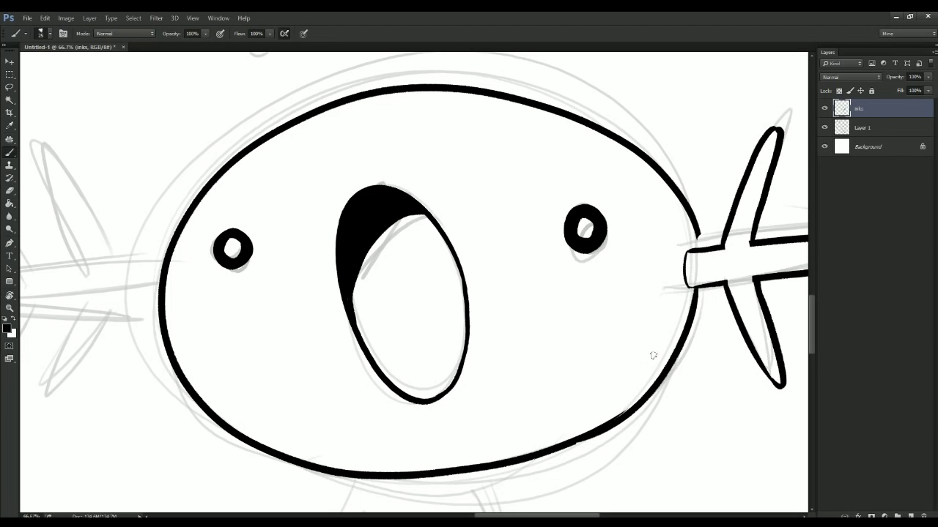
key(ctrl+alt+z)
mouse_move(573, 444)
mouse_down()
mouse_move(681, 354)
mouse_move(700, 265)
mouse_up()
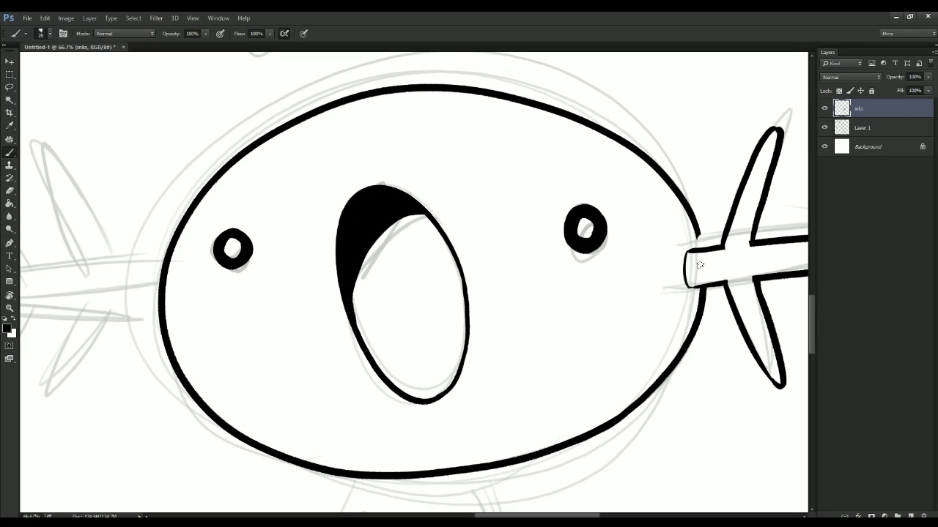
key(ctrl+alt+z)
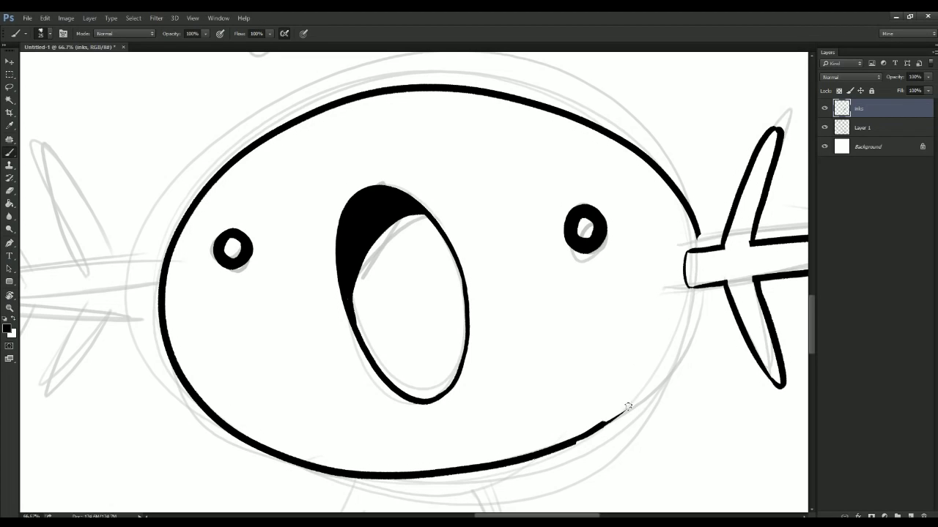
mouse_move(628, 407)
mouse_down()
mouse_move(662, 368)
mouse_move(693, 288)
mouse_up()
key(ctrl+alt+z)
mouse_move(571, 446)
mouse_down()
mouse_move(656, 380)
mouse_move(691, 257)
mouse_up()
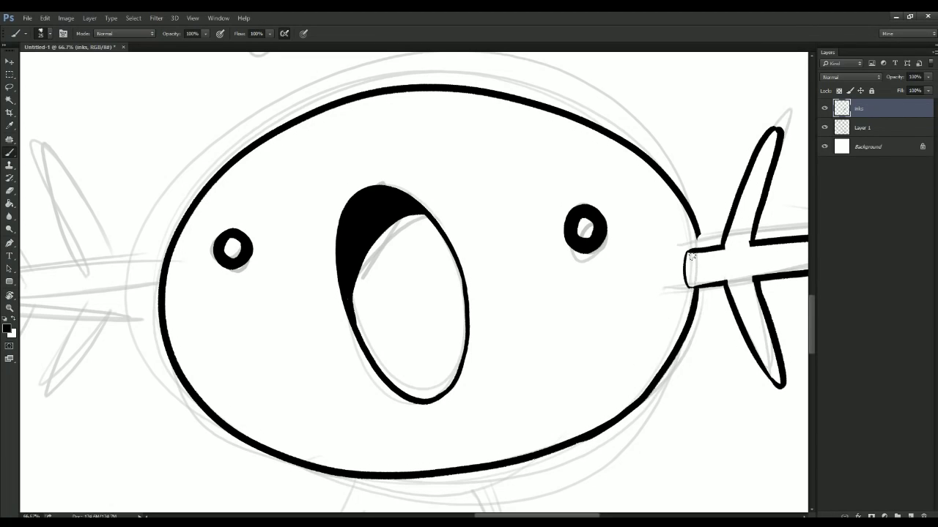
key(e)
drag(718, 289, 738, 322)
drag(694, 234, 668, 192)
Step: Undo the last curve attempt, ink the head's lower right curve up to the gill stalk with the canvas rotated, and smooth the join
key(r)
drag(724, 239, 680, 131)
key(ctrl+alt+z)
key(ctrl+alt+z)
key(ctrl+alt+z)
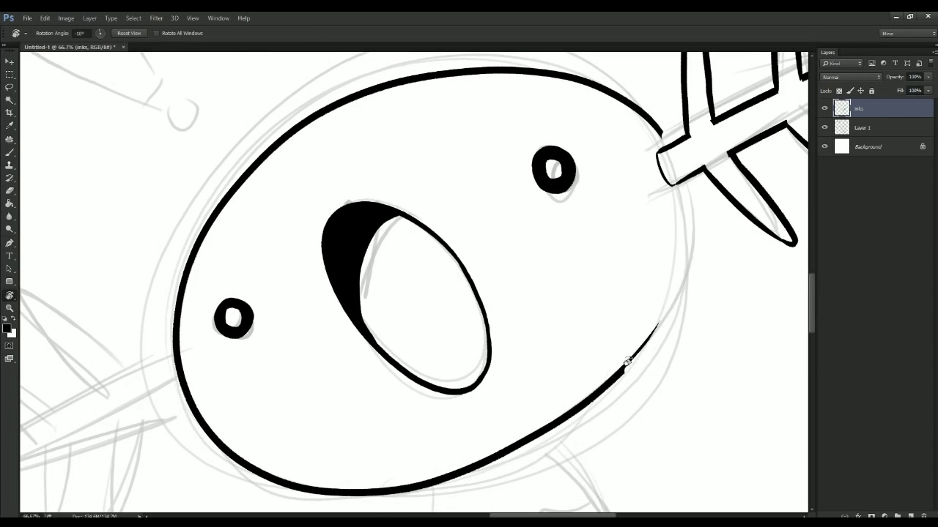
click(10, 154)
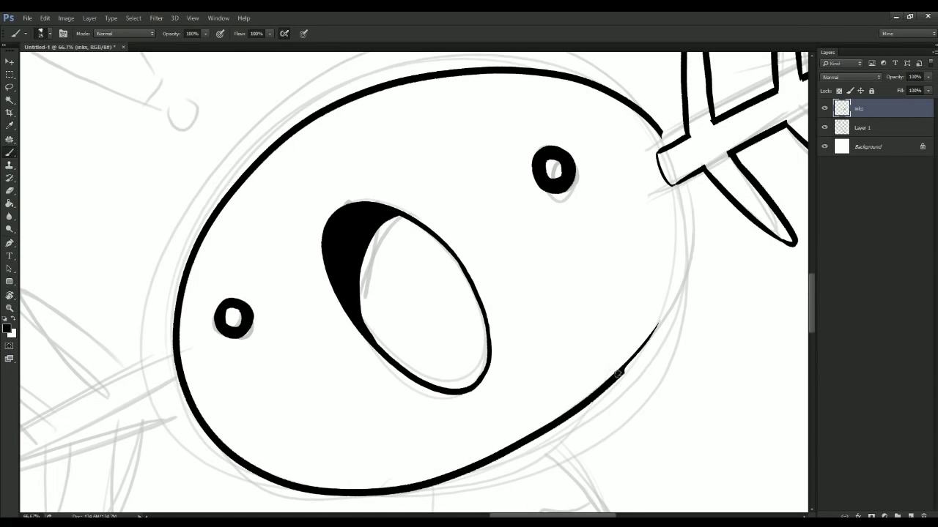
mouse_move(654, 334)
mouse_down()
mouse_move(688, 240)
mouse_move(679, 184)
mouse_up()
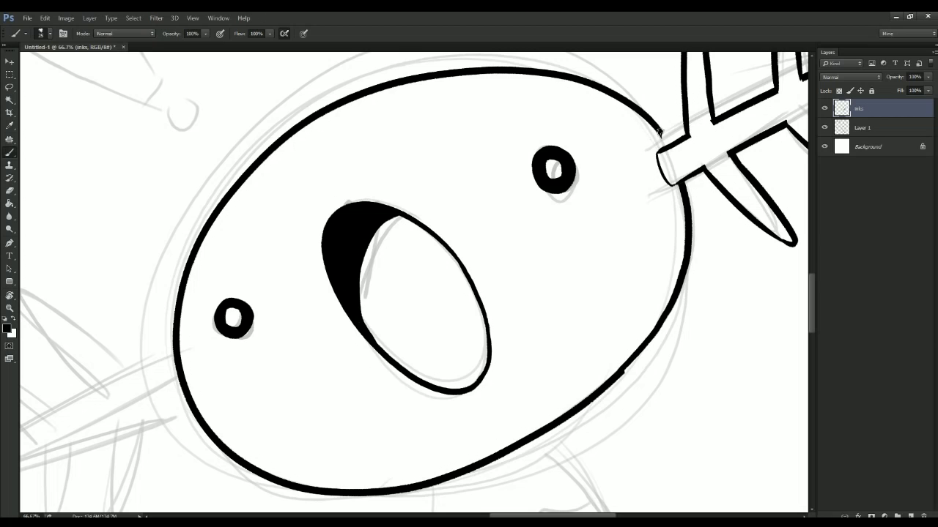
drag(548, 340, 532, 225)
key(r)
drag(604, 353, 588, 385)
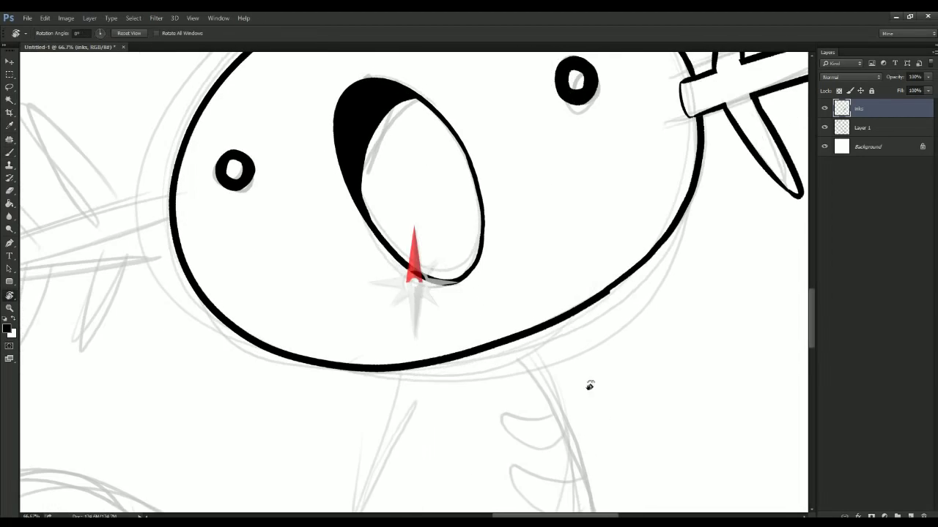
click(10, 153)
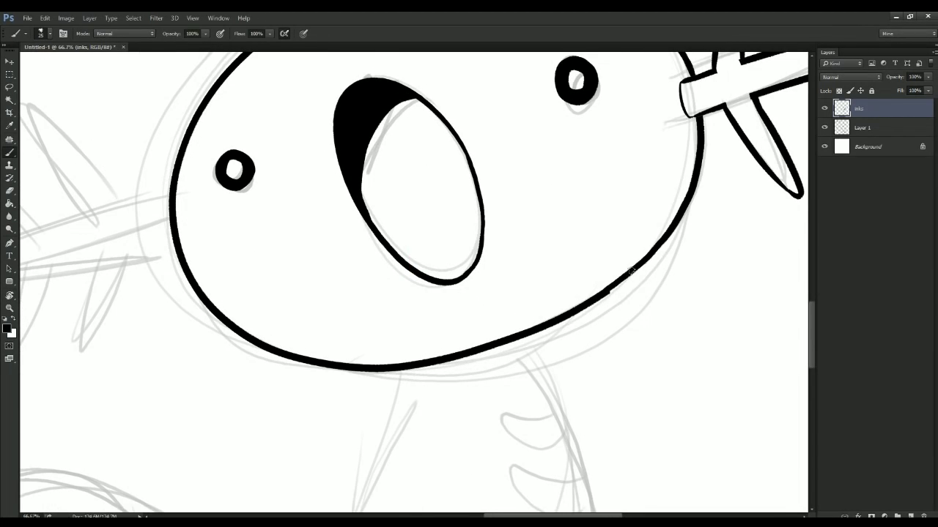
drag(396, 216, 290, 94)
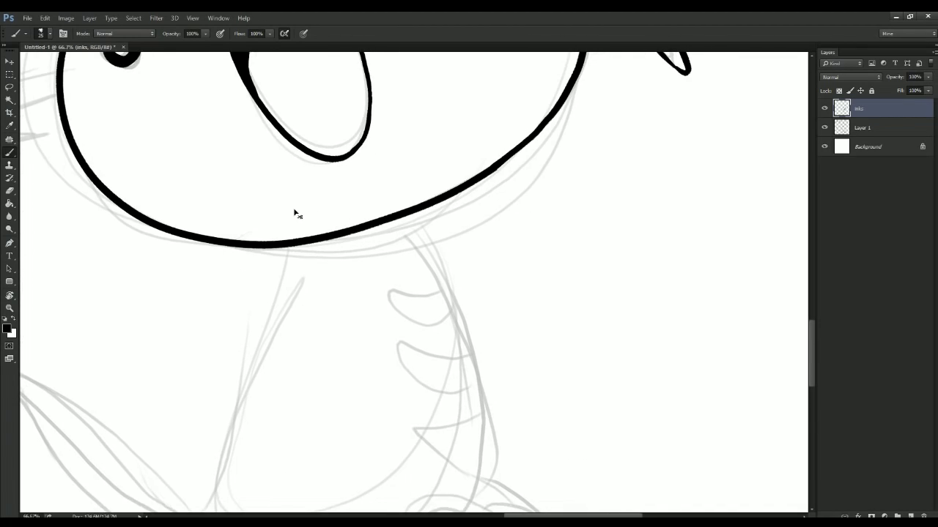
Step: Erase a gap in the underside of the head outline where the body attaches
alt+click(298, 215)
drag(323, 232, 352, 249)
key(e)
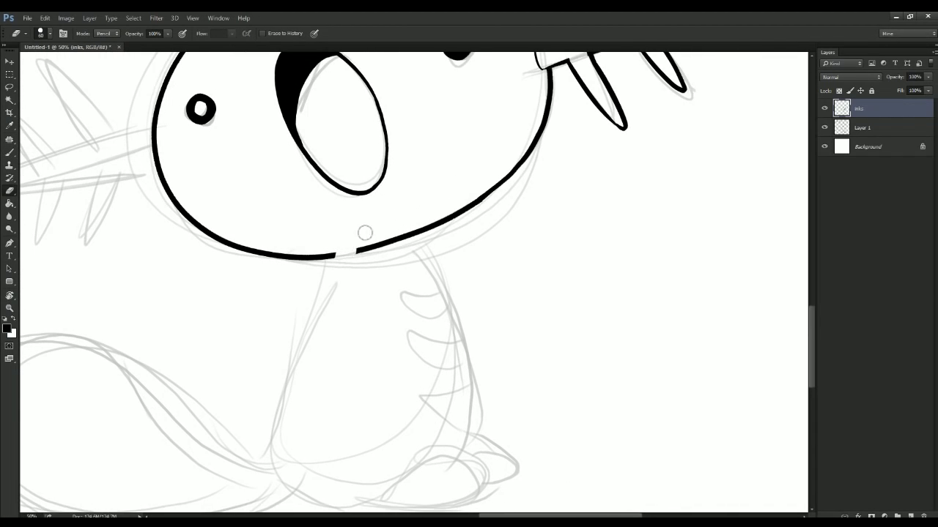
key(b)
drag(353, 296, 472, 225)
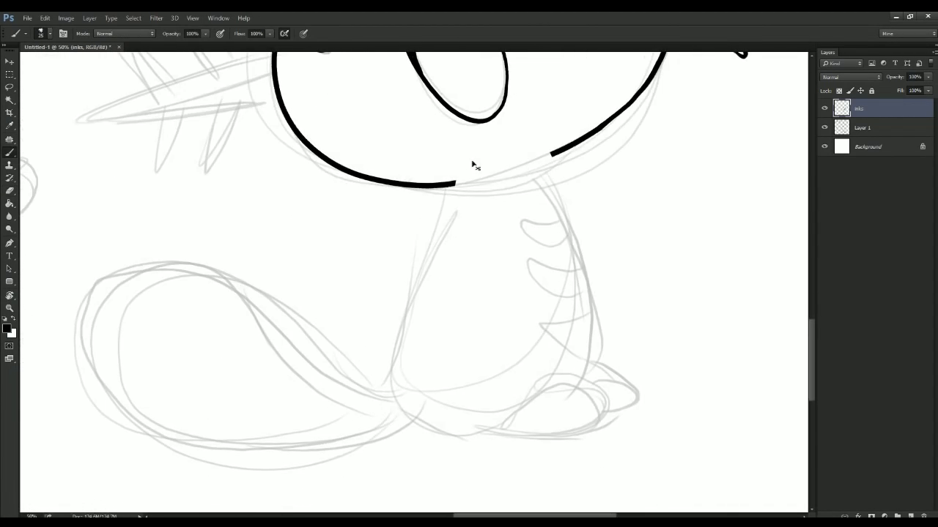
Step: Ink the two sides of the body from the gap's ends down toward the tail base and the feet
key(ctrl+plus)
drag(478, 177, 401, 463)
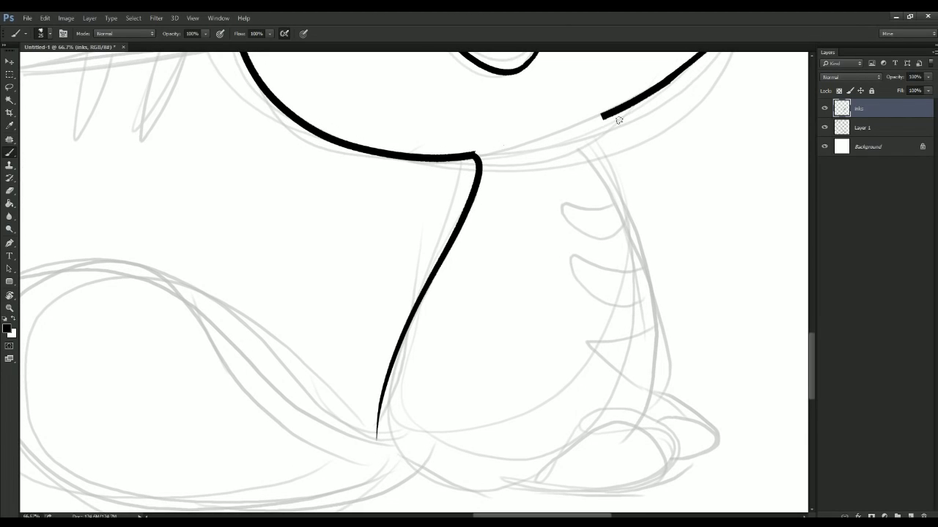
drag(602, 117, 659, 440)
drag(546, 183, 535, 178)
key(ctrl+z)
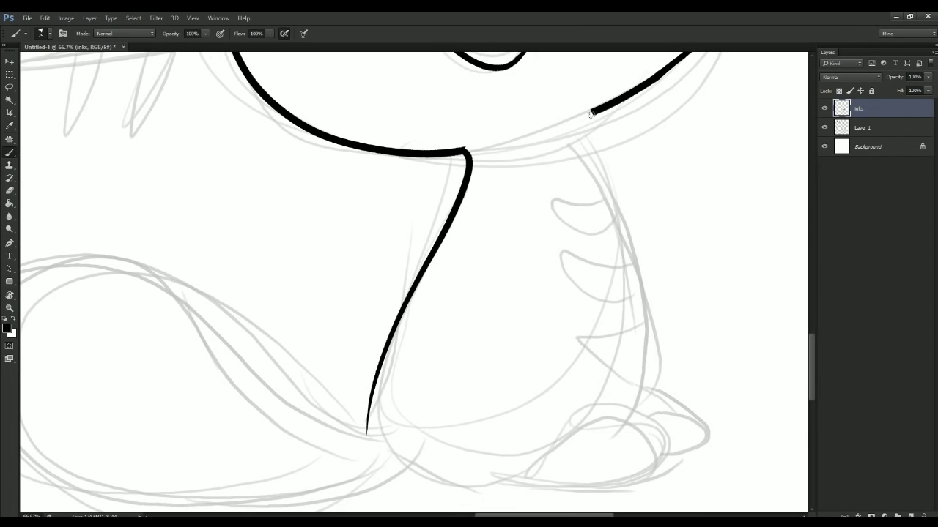
drag(592, 114, 618, 477)
drag(647, 317, 641, 458)
drag(528, 280, 444, 195)
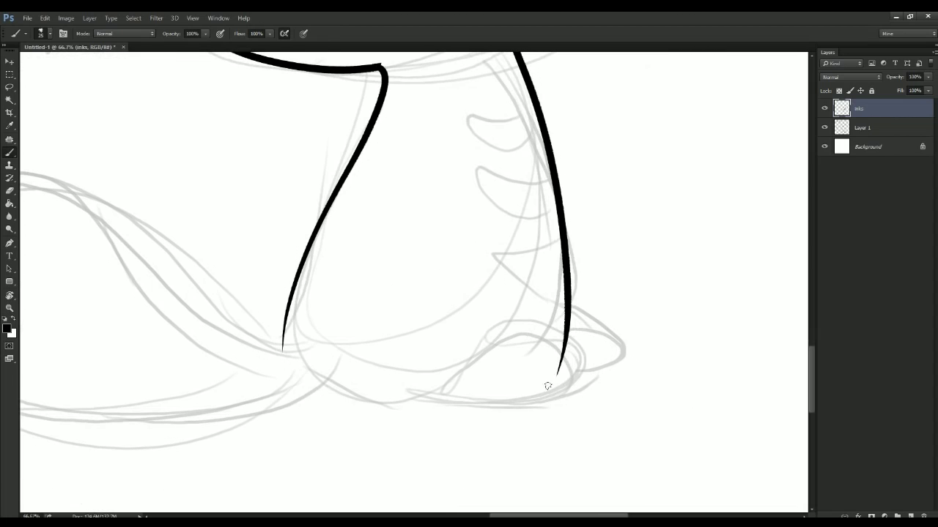
Step: Trim the lower end of the body's right line and ink the near foot as a rounded shape beneath it
key(e)
mouse_move(557, 375)
mouse_down()
mouse_move(554, 352)
mouse_move(458, 371)
mouse_up()
key(b)
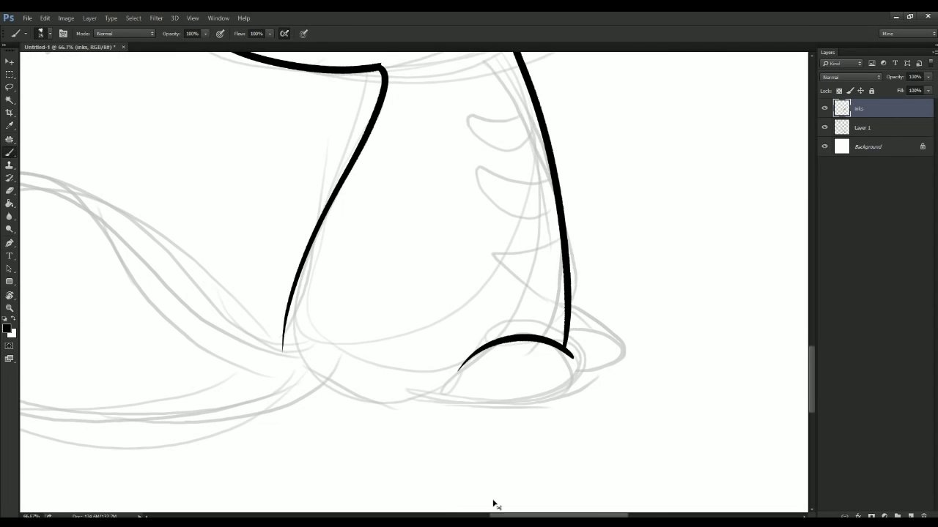
key(ctrl+plus)
drag(301, 304, 195, 186)
mouse_move(354, 326)
mouse_down()
mouse_move(540, 345)
mouse_move(534, 272)
mouse_up()
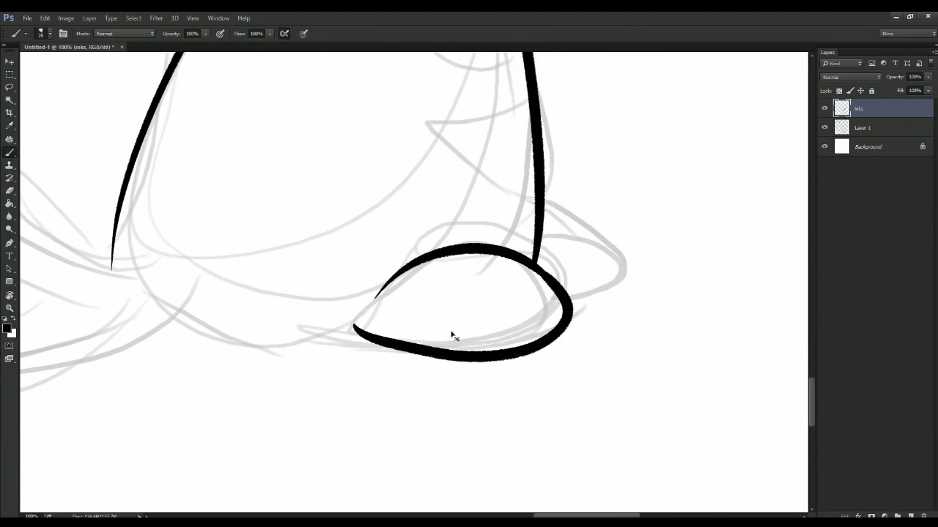
Step: Ink the far foot peeking out behind the near one and the curved body underside running to the tail
key(ctrl+plus)
drag(349, 381, 73, 400)
mouse_move(397, 224)
mouse_down()
mouse_move(470, 353)
mouse_move(452, 348)
mouse_up()
key(ctrl+minus)
key(ctrl+minus)
mouse_move(228, 371)
mouse_down()
mouse_move(430, 373)
mouse_move(552, 387)
mouse_up()
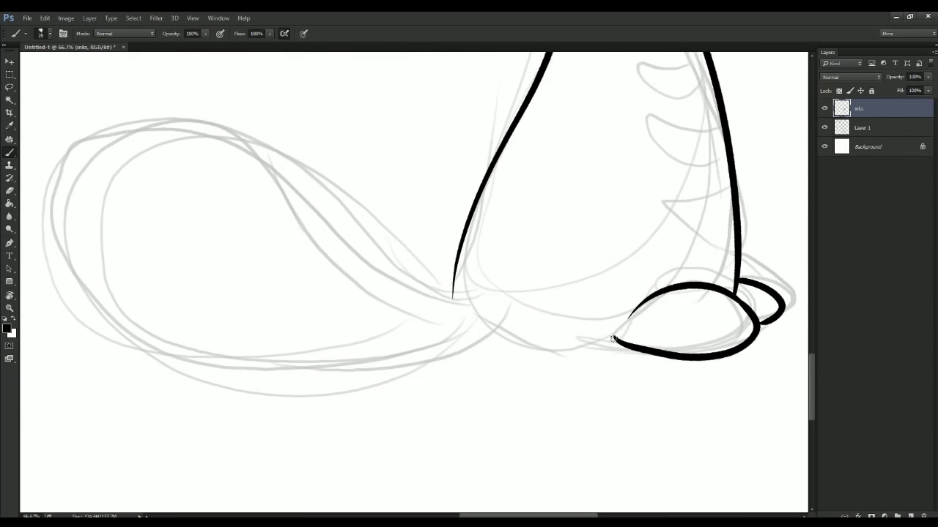
drag(614, 339, 518, 342)
drag(384, 271, 502, 311)
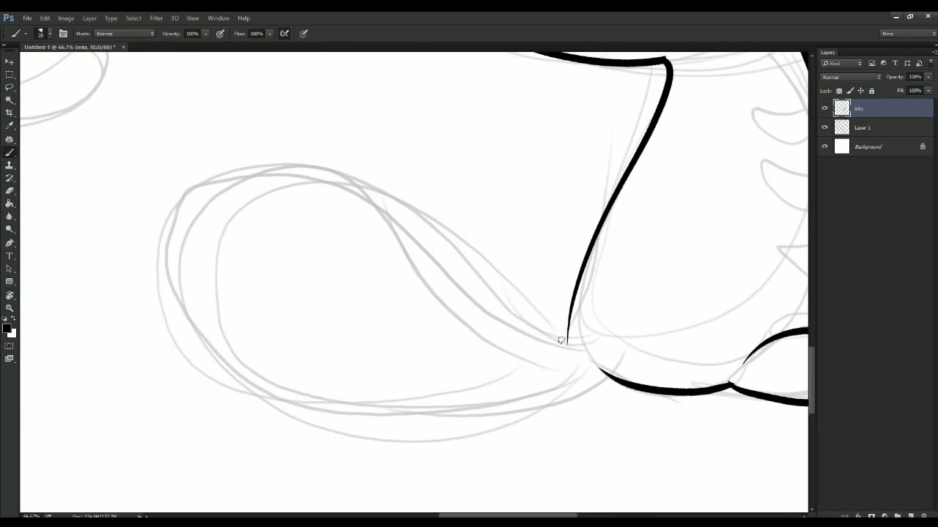
Step: Ink the tail as one large rounded shape from the back's base around to the body's underside, redoing uneven strokes
mouse_move(565, 339)
mouse_down()
mouse_move(279, 406)
mouse_move(605, 394)
mouse_move(251, 378)
mouse_move(435, 279)
mouse_up()
key(ctrl+z)
key(ctrl+alt+z)
key(ctrl+alt+z)
mouse_move(566, 342)
mouse_down()
mouse_move(427, 272)
mouse_move(444, 286)
mouse_move(409, 225)
mouse_move(207, 196)
mouse_move(226, 375)
mouse_move(442, 423)
mouse_move(520, 428)
mouse_up()
key(ctrl+alt+z)
key(ctrl+alt+z)
mouse_move(505, 392)
mouse_down()
mouse_move(463, 380)
mouse_move(298, 217)
mouse_move(126, 308)
mouse_move(260, 467)
mouse_move(510, 442)
mouse_move(529, 422)
mouse_move(316, 445)
mouse_move(127, 326)
mouse_move(236, 203)
mouse_move(466, 380)
mouse_move(506, 392)
mouse_up()
key(ctrl+alt+z)
drag(512, 425, 413, 380)
Step: Erase the thin lower end of the back line and redraw it thicker, joining it to the tail's upper line
key(e)
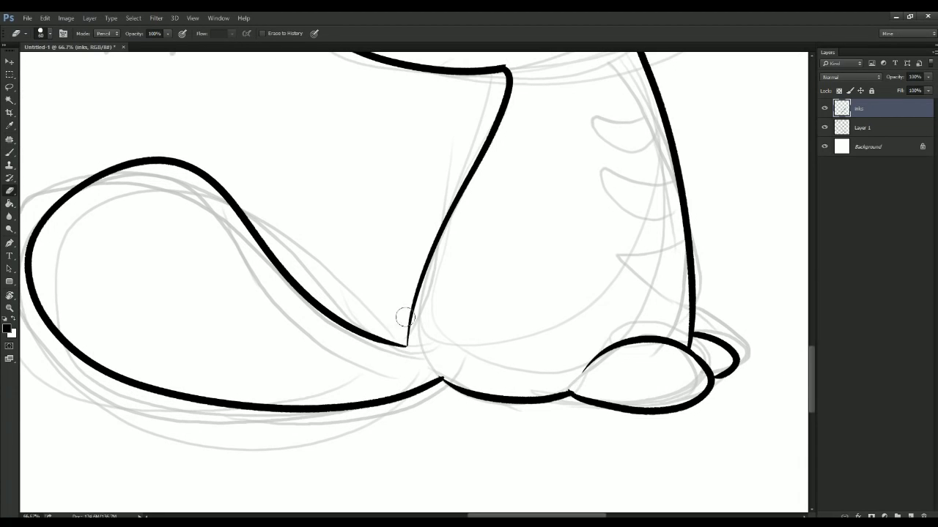
drag(423, 243, 414, 311)
key(b)
key(ctrl+plus)
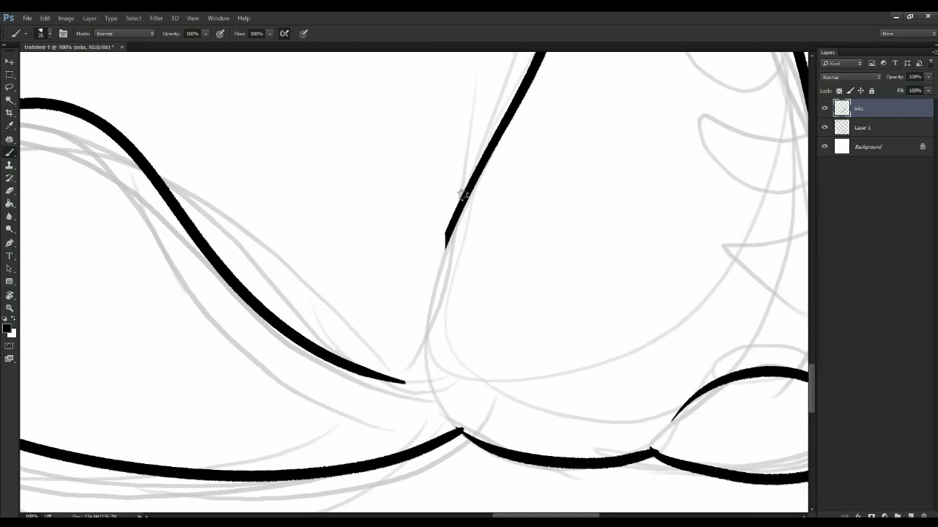
drag(447, 236, 441, 393)
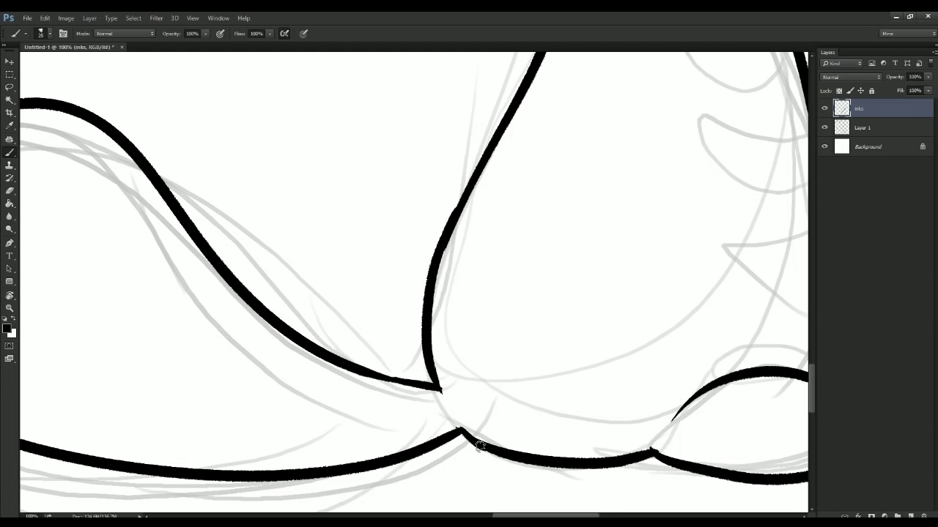
Step: Ink three rounded stripes along the inside of the body's right line
key(ctrl+minus)
key(ctrl+minus)
drag(433, 290, 313, 407)
key(ctrl+plus)
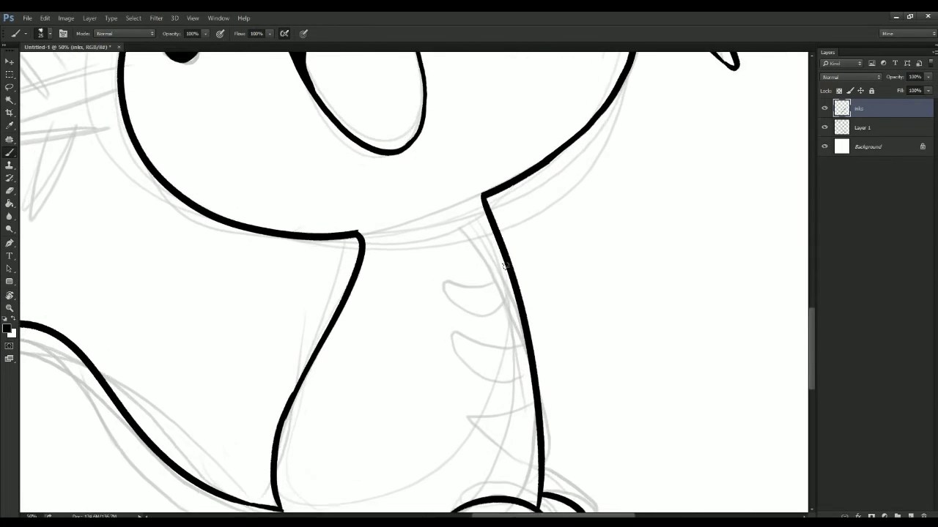
drag(505, 257, 511, 296)
mouse_move(523, 330)
mouse_down()
mouse_move(456, 358)
mouse_move(529, 359)
mouse_up()
mouse_move(536, 392)
mouse_down()
mouse_move(472, 429)
mouse_move(543, 425)
mouse_up()
mouse_move(143, 223)
mouse_down()
mouse_move(457, 458)
mouse_move(158, 219)
mouse_up()
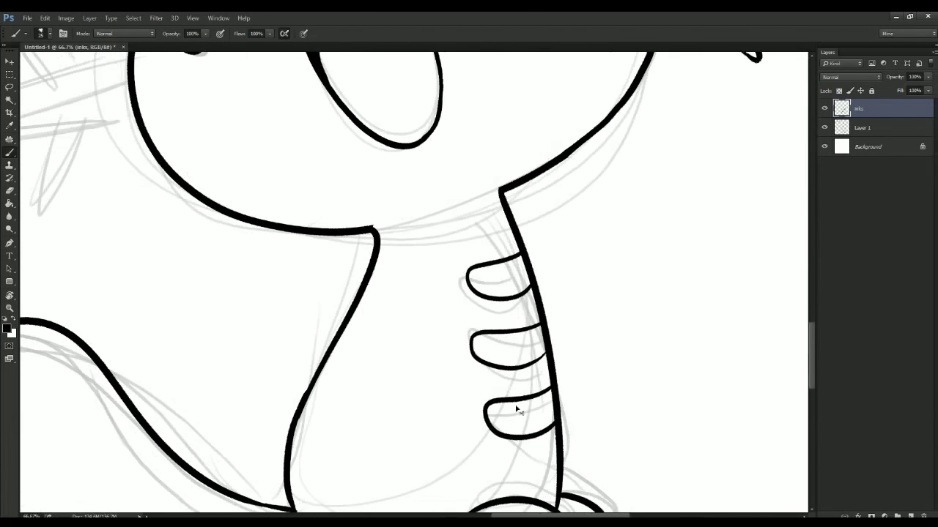
Step: Undo the lowest body stripe and redraw it as a longer, wider shape
key(ctrl+z)
drag(554, 388, 466, 408)
drag(514, 451, 559, 431)
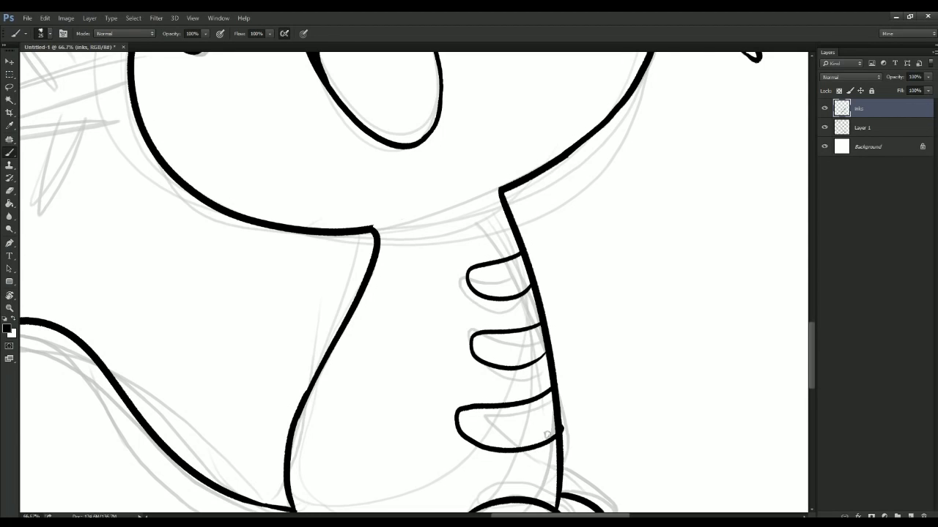
Step: Select the area outside the inked outline with the Magic Wand and return to the Brush tool
mouse_move(346, 232)
mouse_down()
mouse_move(450, 367)
mouse_move(620, 480)
mouse_up()
key(w)
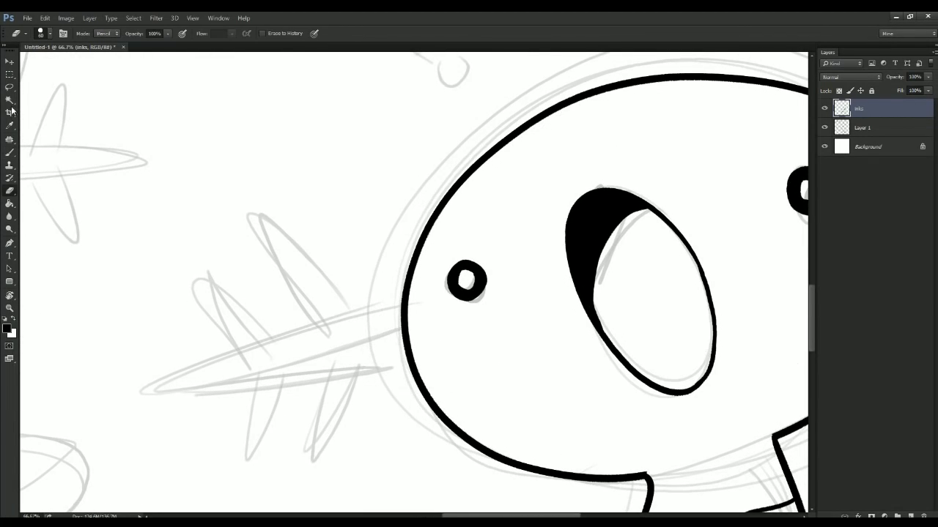
key(shift+w)
click(261, 256)
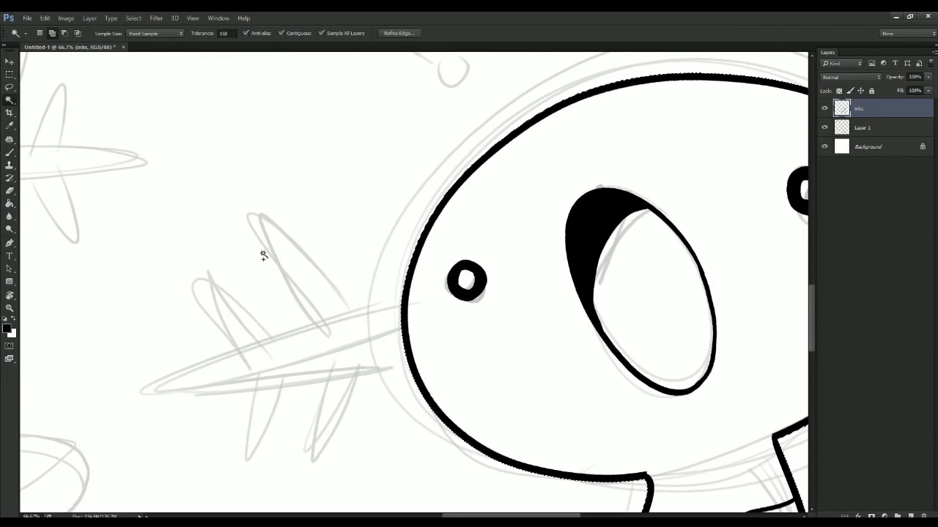
key(b)
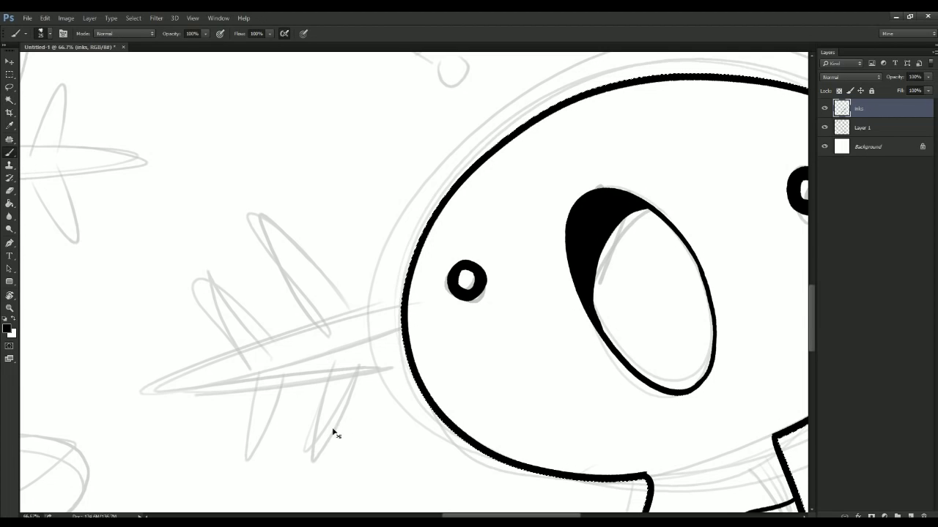
Step: Ink the left gill's pointed stalk with two lines meeting at the tip and ending at the head, rotating the canvas for the strokes
key(r)
mouse_move(149, 314)
mouse_down()
mouse_move(246, 138)
mouse_move(120, 199)
mouse_move(356, 347)
mouse_up()
key(ctrl+z)
drag(142, 204, 357, 353)
key(ctrl+z)
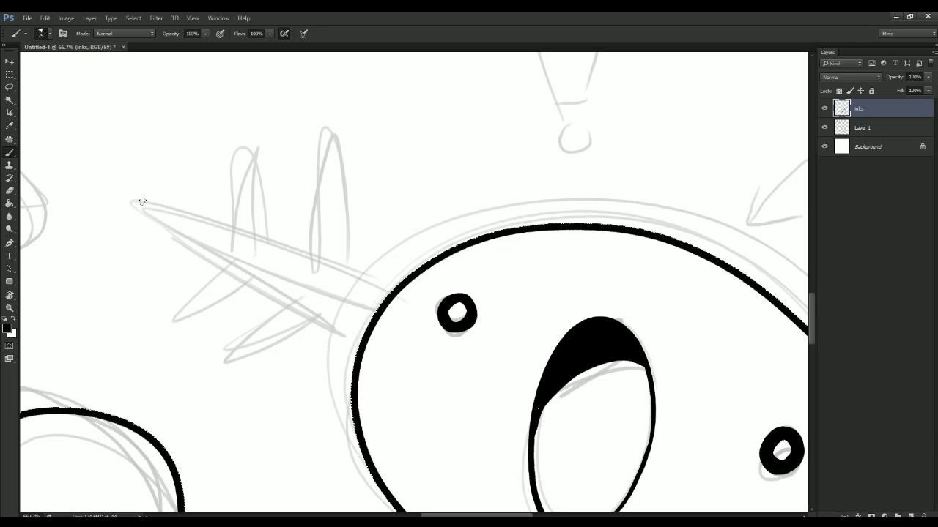
drag(137, 199, 350, 342)
mouse_move(136, 202)
mouse_down()
mouse_move(288, 255)
mouse_move(384, 301)
mouse_up()
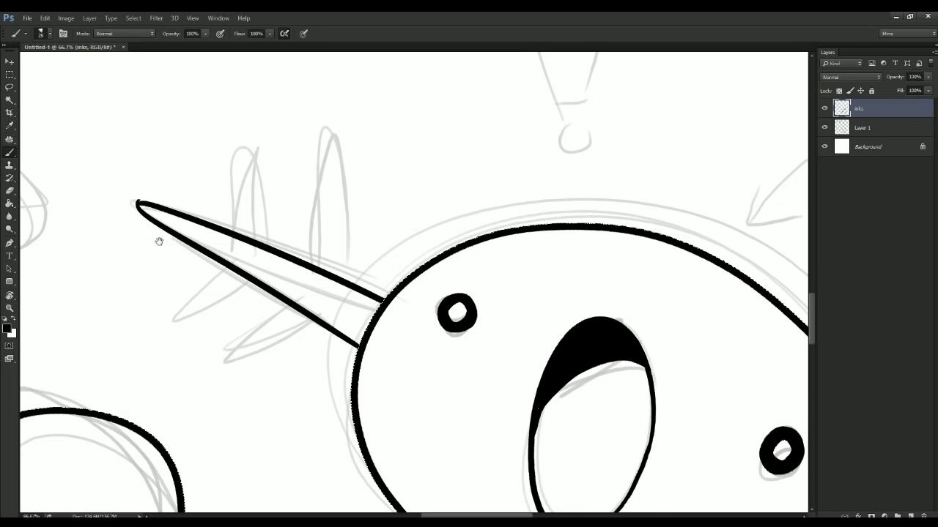
Step: Erase four gaps in the left gill stalk where its branches attach
drag(123, 243, 151, 253)
key(r)
drag(90, 262, 65, 295)
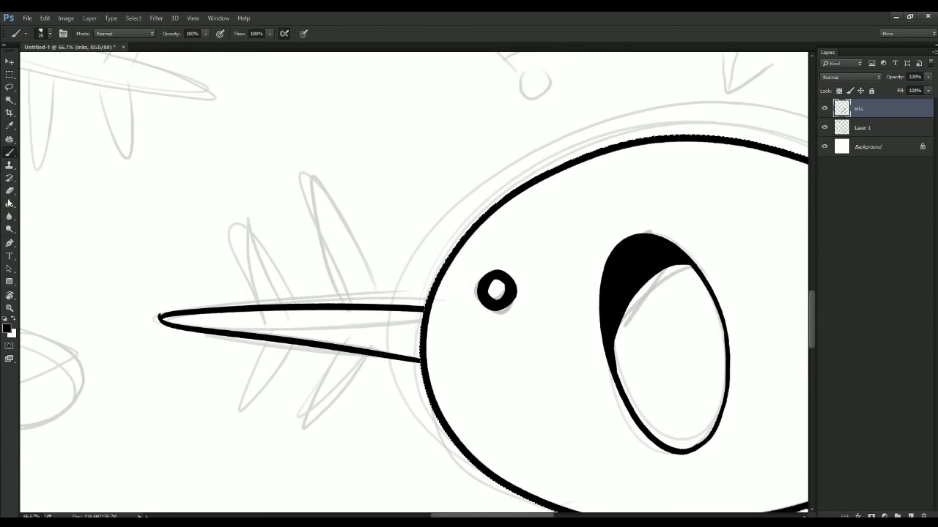
key(e)
drag(349, 352, 358, 307)
mouse_move(266, 328)
mouse_down()
mouse_move(265, 343)
mouse_move(268, 307)
mouse_up()
drag(173, 211, 320, 159)
click(7, 153)
Step: Ink the left gill's two longer branches nearest the head, one above and one below the stalk, redrawing unsatisfactory strokes
key(ctrl+plus)
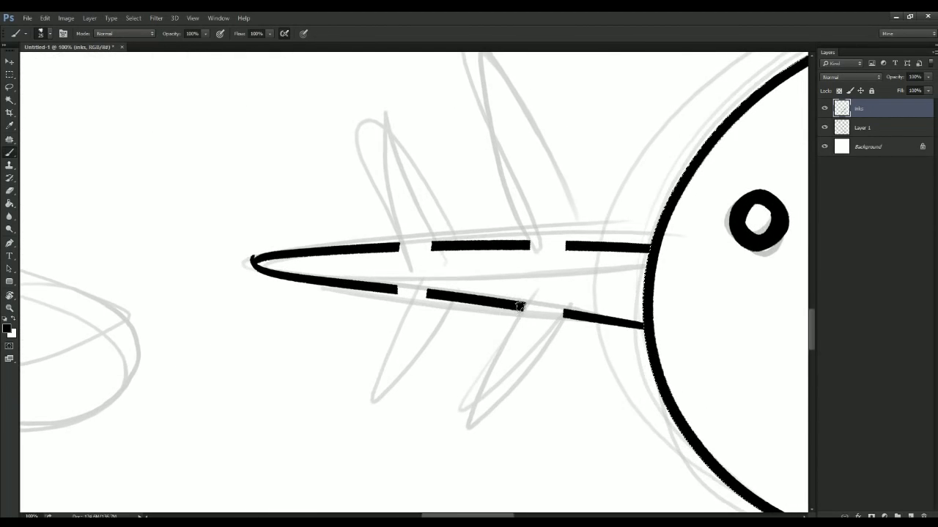
mouse_move(523, 303)
mouse_down()
mouse_move(477, 396)
mouse_move(529, 378)
mouse_move(565, 314)
mouse_up()
mouse_move(512, 231)
mouse_down()
mouse_move(491, 297)
mouse_move(538, 213)
mouse_move(538, 185)
mouse_up()
key(ctrl+z)
mouse_move(545, 272)
mouse_down()
mouse_move(494, 372)
mouse_move(534, 351)
mouse_move(583, 281)
mouse_up()
mouse_move(525, 215)
mouse_down()
mouse_move(508, 361)
mouse_move(510, 252)
mouse_move(578, 349)
mouse_move(498, 160)
mouse_up()
key(ctrl+z)
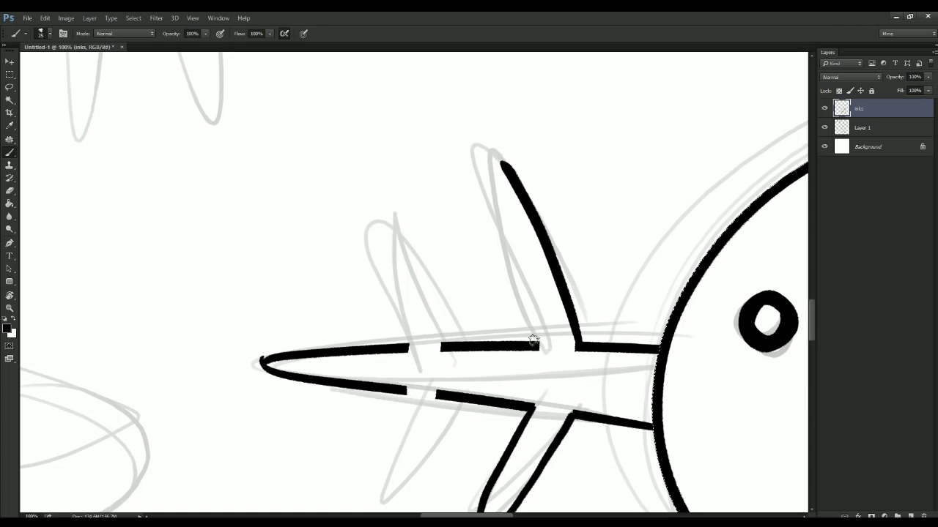
drag(510, 265, 483, 167)
Step: Ink the left gill's two shorter outer branches and erase the line overshoot where the upper one meets the stalk
drag(424, 245, 478, 172)
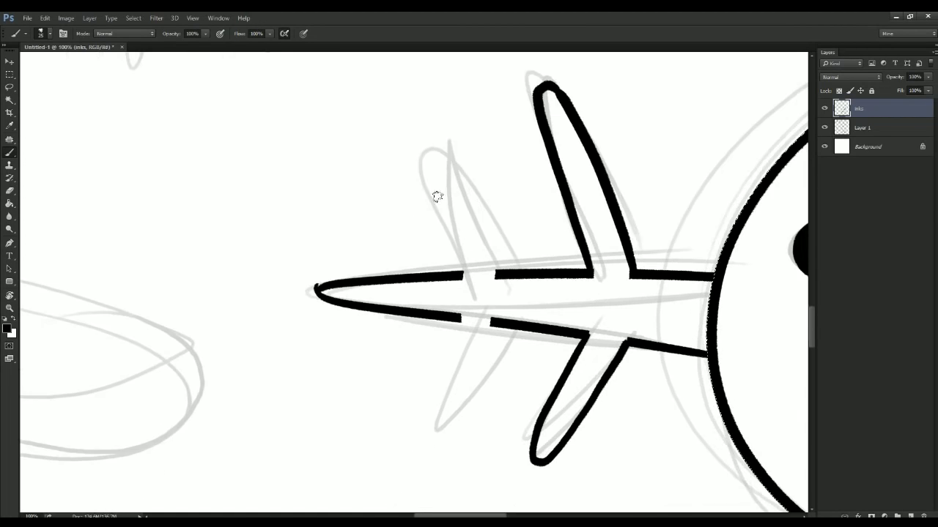
drag(497, 276, 443, 167)
drag(459, 269, 461, 278)
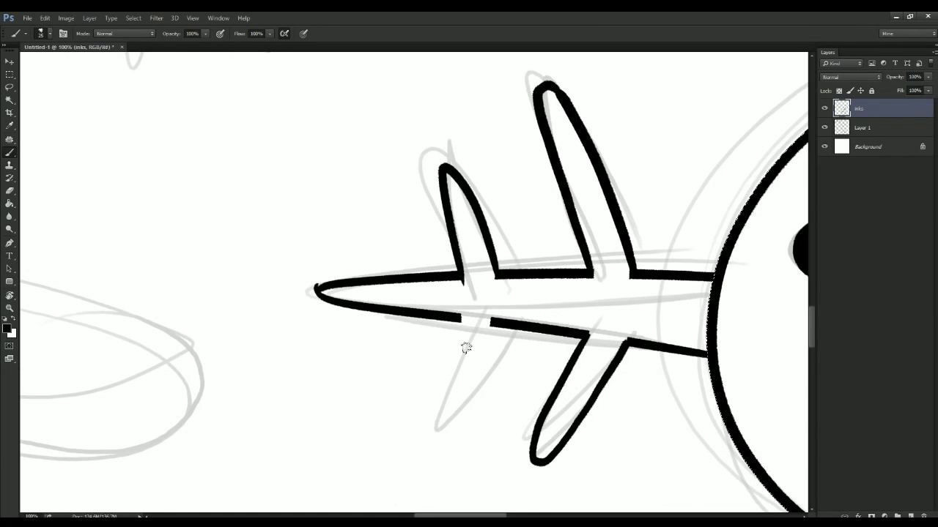
mouse_move(460, 319)
mouse_down()
mouse_move(464, 373)
mouse_move(492, 322)
mouse_up()
key(e)
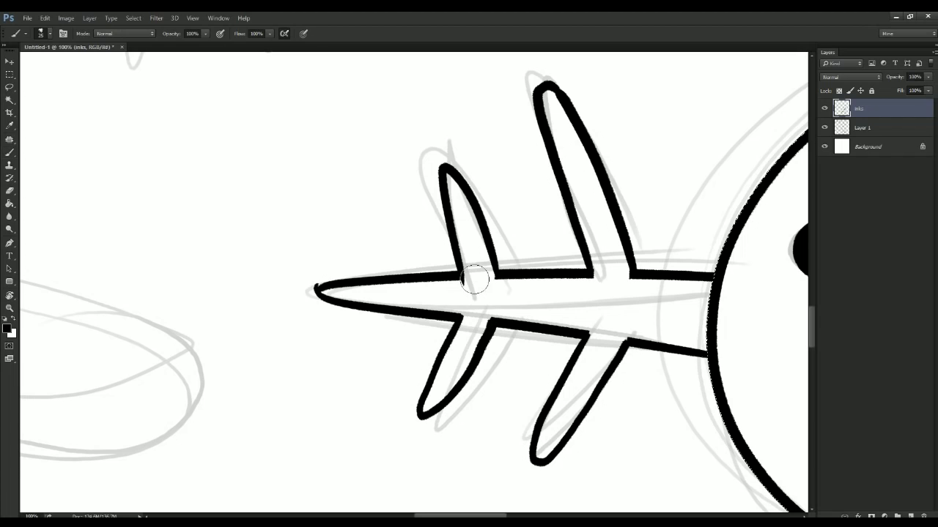
key(b)
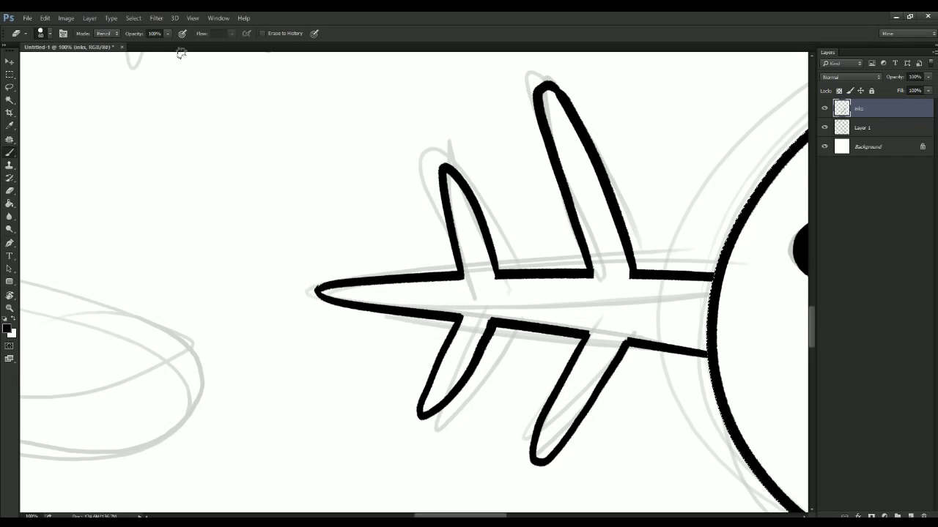
click(218, 18)
mouse_move(218, 31)
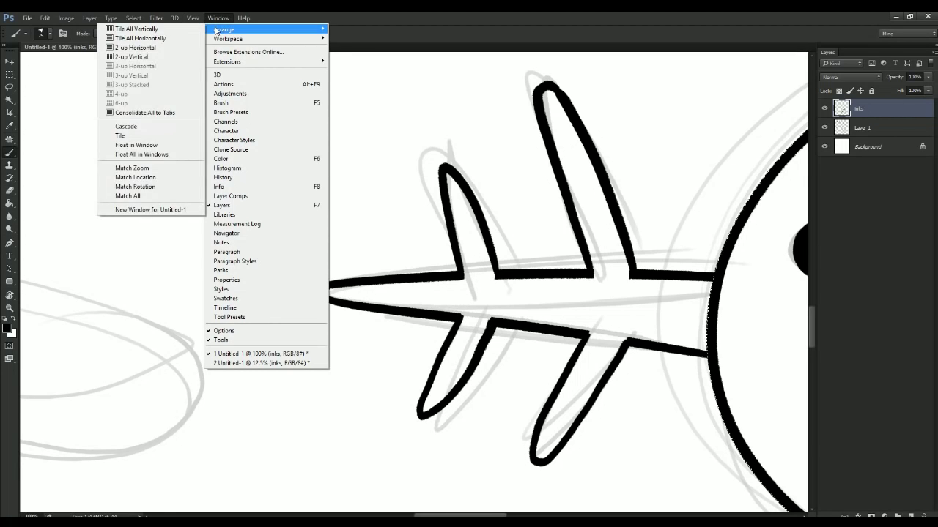
click(470, 266)
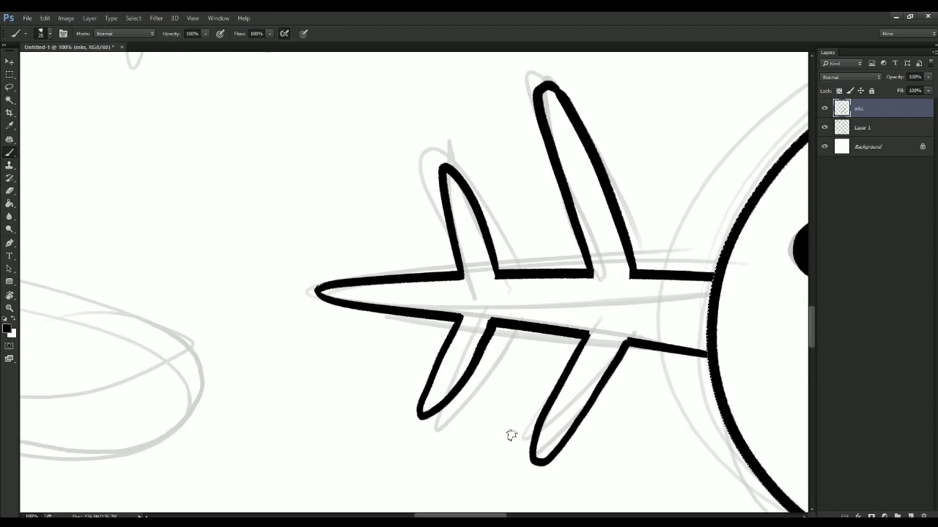
Step: Ink the exclamation mark above the head as a tapered wedge with a round dot, and tidy the wedge's corners
key(ctrl+minus)
drag(433, 289, 245, 387)
scroll(386, 404, up, 5)
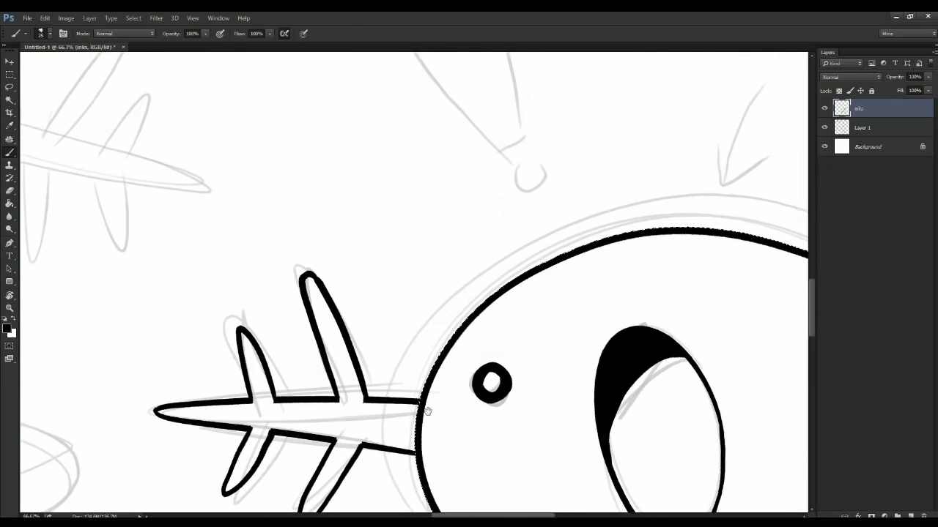
drag(511, 254, 545, 233)
drag(481, 205, 478, 314)
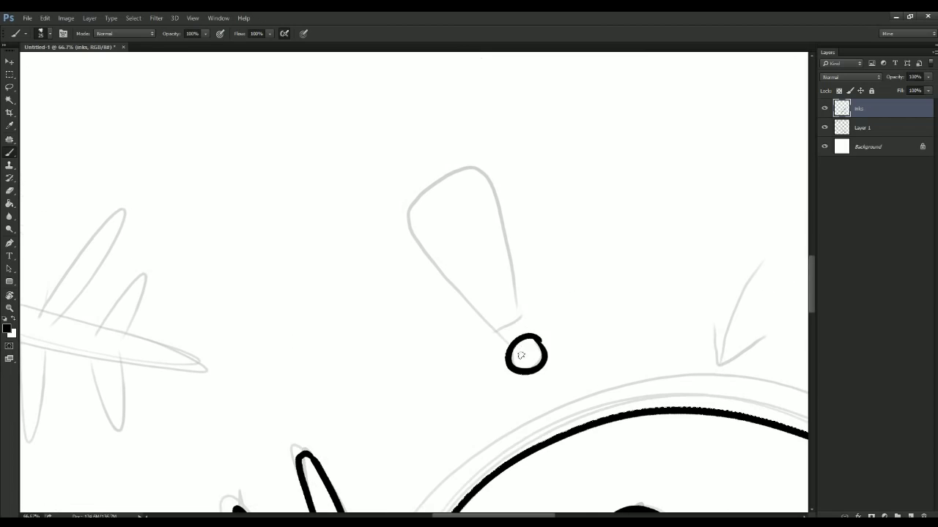
key(ctrl+z)
mouse_move(543, 345)
mouse_down()
mouse_move(502, 360)
mouse_move(542, 344)
mouse_move(475, 163)
mouse_up()
mouse_move(496, 340)
mouse_down()
mouse_move(382, 227)
mouse_move(472, 151)
mouse_up()
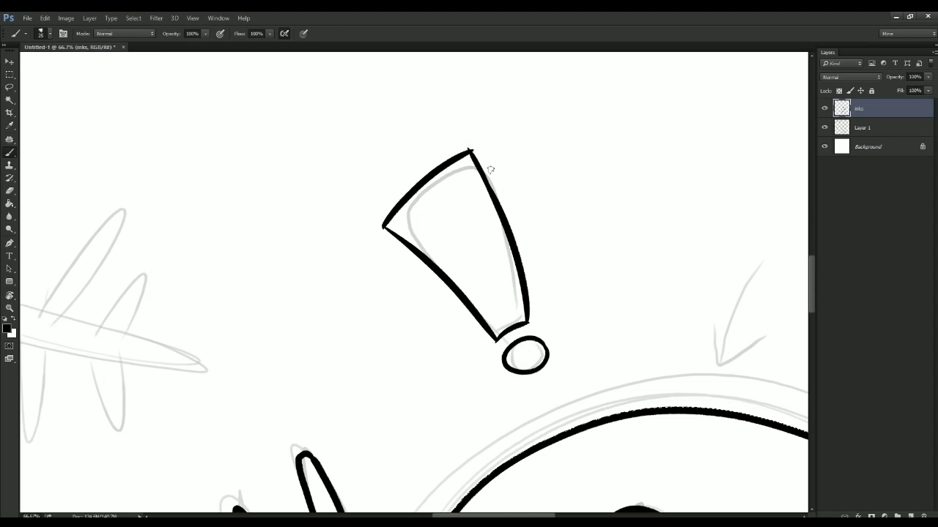
key(e)
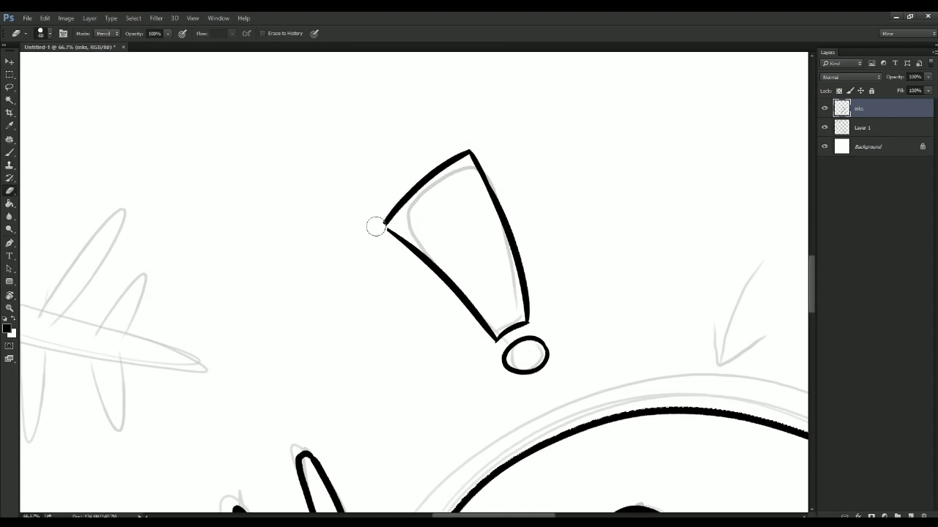
key(b)
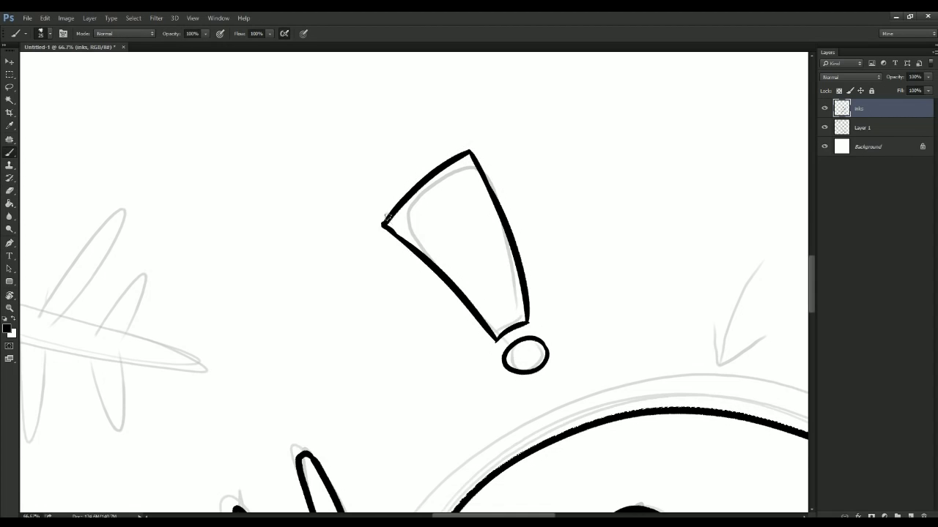
Step: Clear the selection and hide the pencil sketch on Layer 1
key(ctrl+minus)
key(ctrl+minus)
key(ctrl+minus)
key(ctrl+minus)
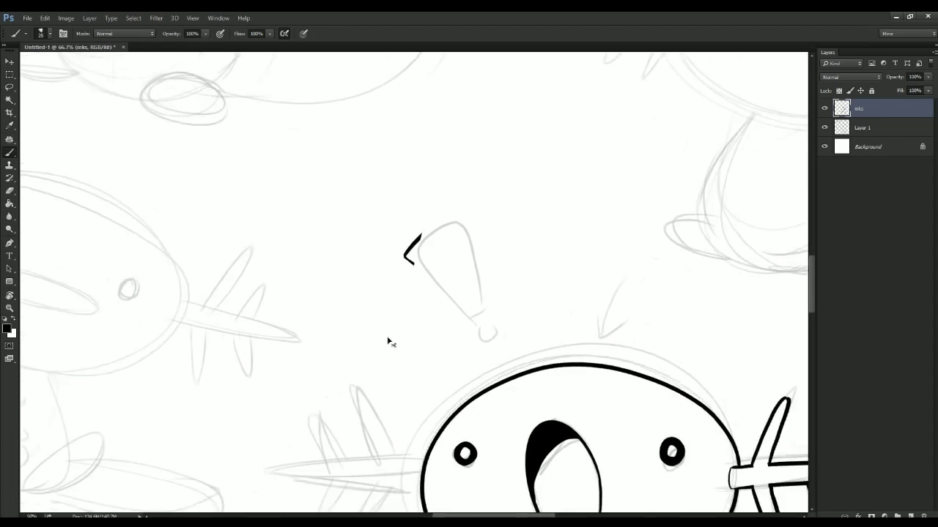
key(r)
drag(610, 395, 644, 322)
key(b)
key(ctrl+d)
click(824, 127)
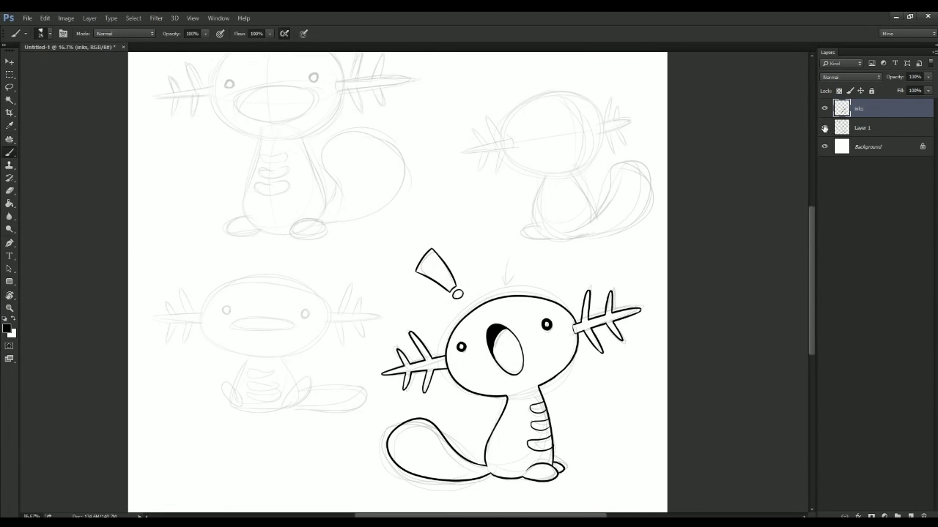
Step: Add a new layer named flats directly above Layer 1
click(844, 131)
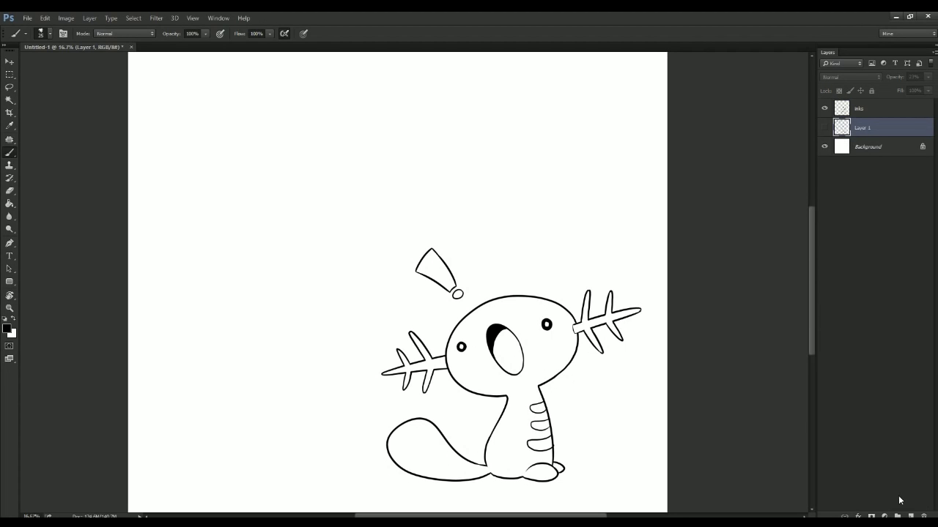
click(910, 516)
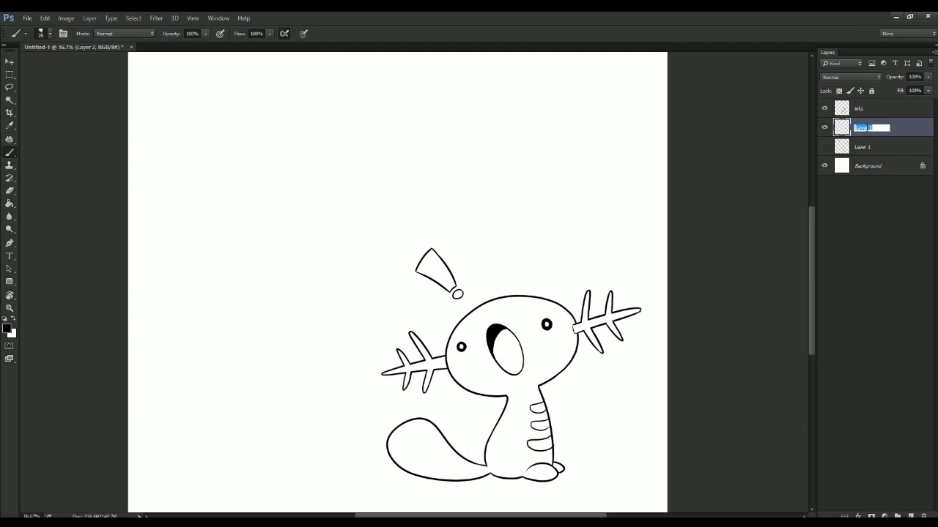
drag(283, 307, 159, 232)
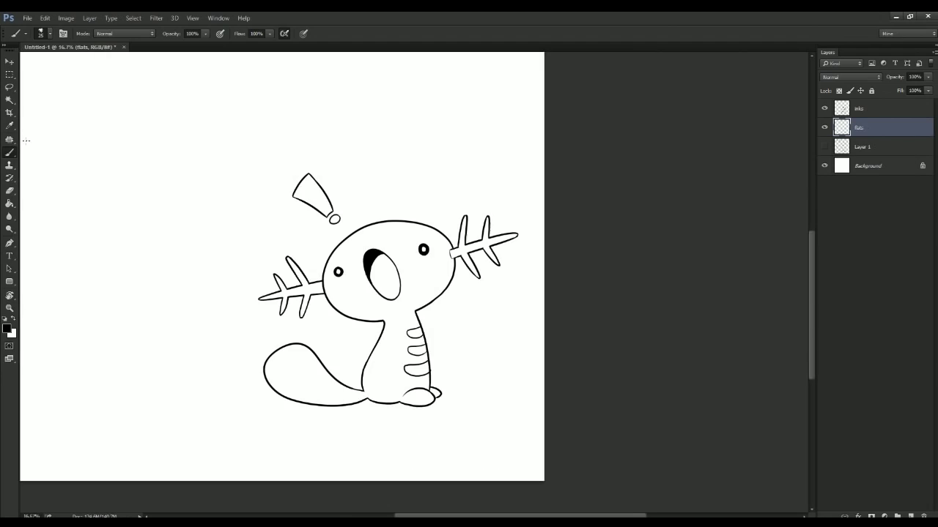
Step: Select the head, body, tail and feet with the Magic Wand and fill them with pale cyan on the flats layer
click(10, 101)
key(ctrl+plus)
click(6, 329)
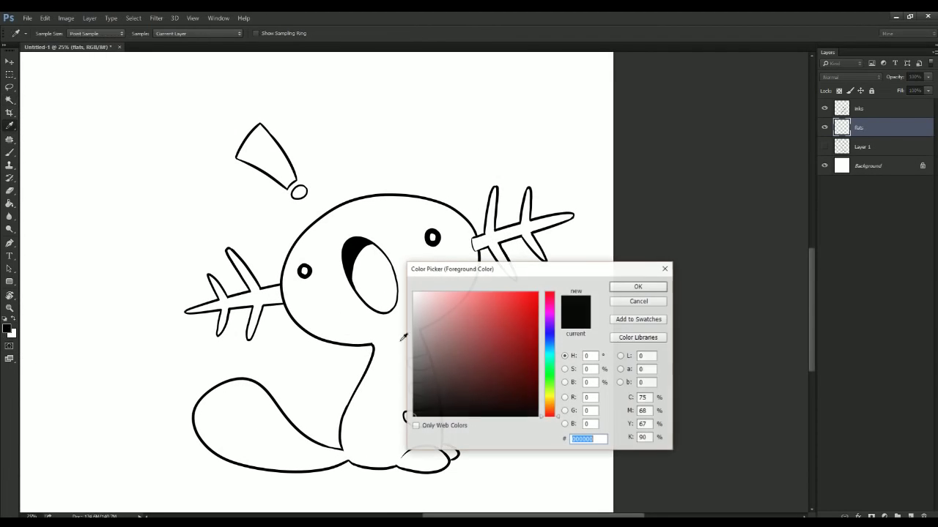
click(550, 354)
click(447, 298)
key(Return)
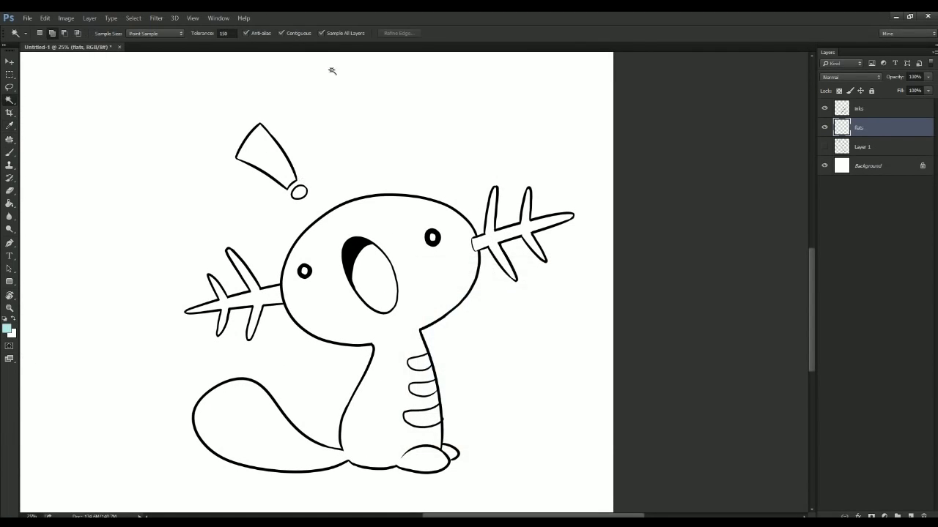
click(363, 241)
drag(318, 383, 360, 273)
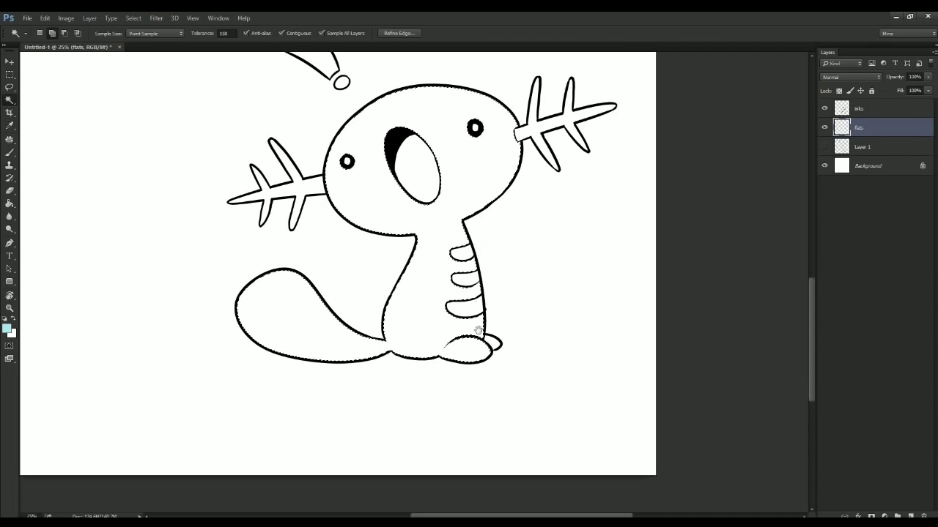
key(alt+BackSpace)
key(ctrl+d)
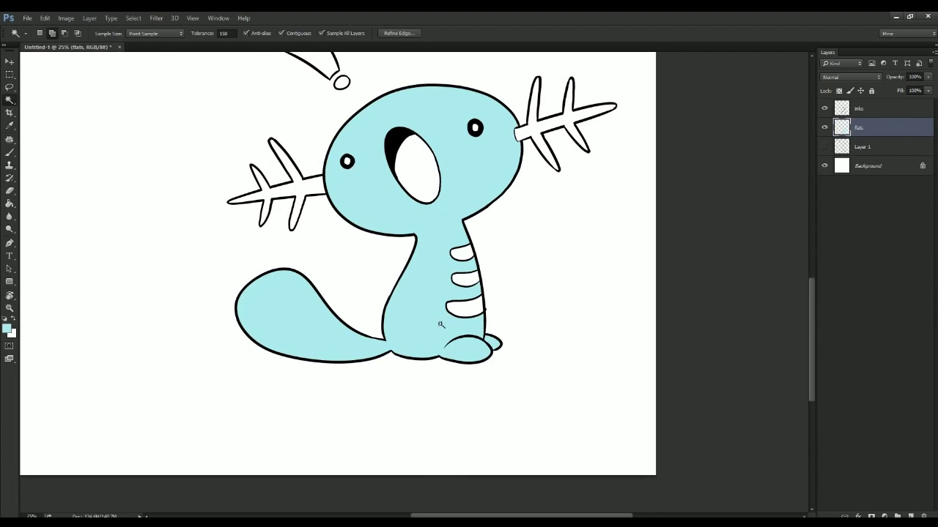
Step: Select the three body stripes and fill them with the muted blue 6f79ac
click(9, 330)
drag(550, 358, 550, 337)
drag(461, 329, 460, 323)
key(Return)
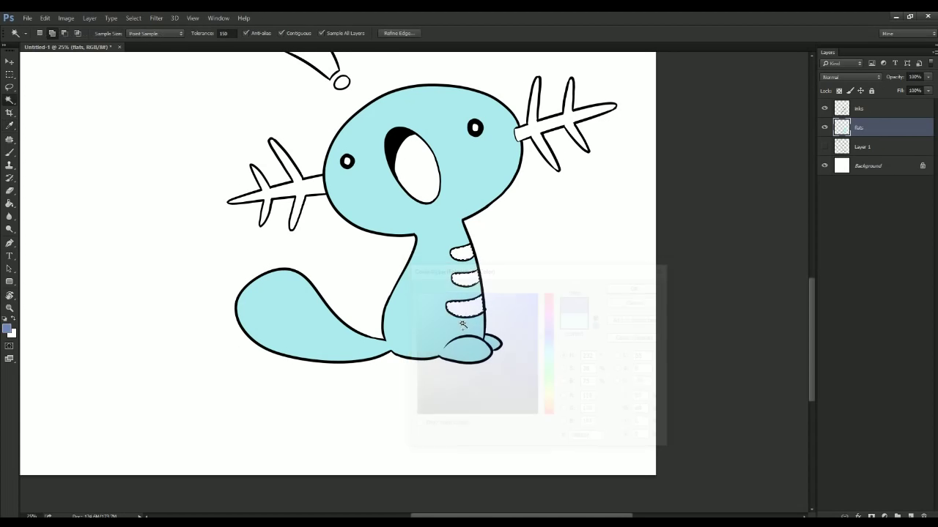
key(alt+BackSpace)
click(9, 331)
click(456, 332)
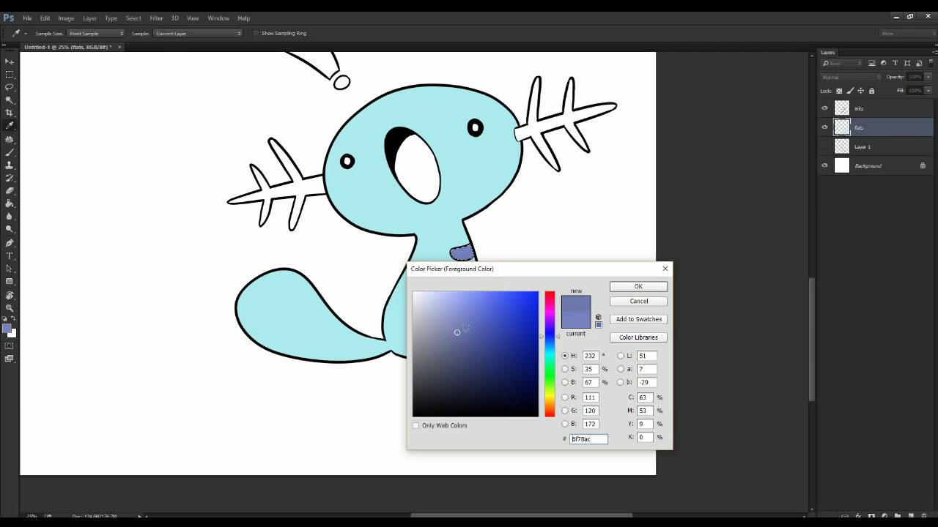
click(550, 341)
key(Return)
key(w)
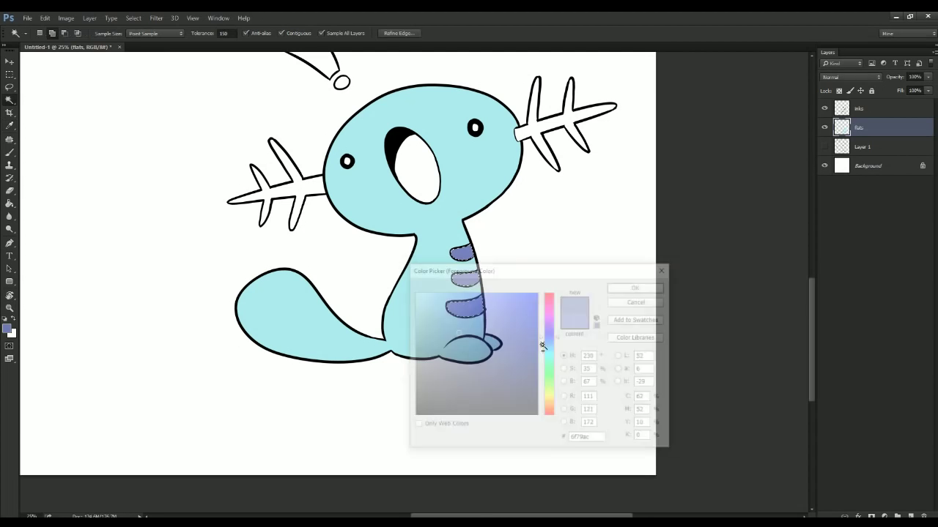
Step: Erase the stray ink outside the body outline beside the lowest stripe on the inks layer
click(10, 191)
key(ctrl+plus)
key(ctrl+plus)
key(ctrl+plus)
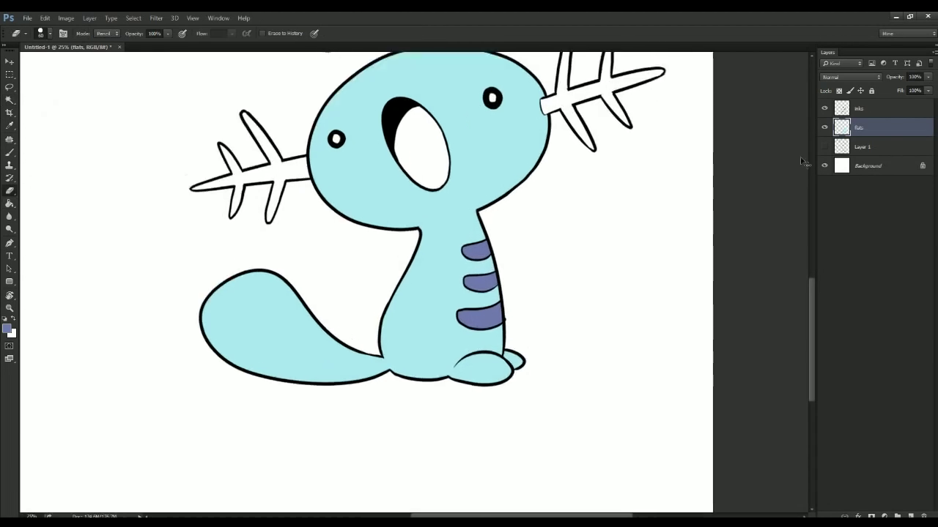
click(857, 110)
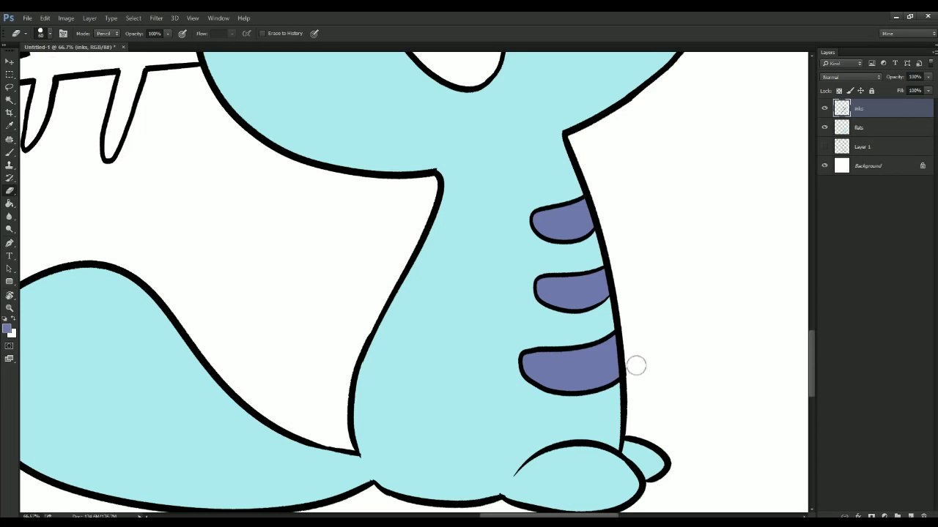
Step: Fill the open mouth's inner oval with light pink ff9b9b on the flats layer and clear the selection
key(ctrl+minus)
key(ctrl+minus)
key(alt+bracketleft)
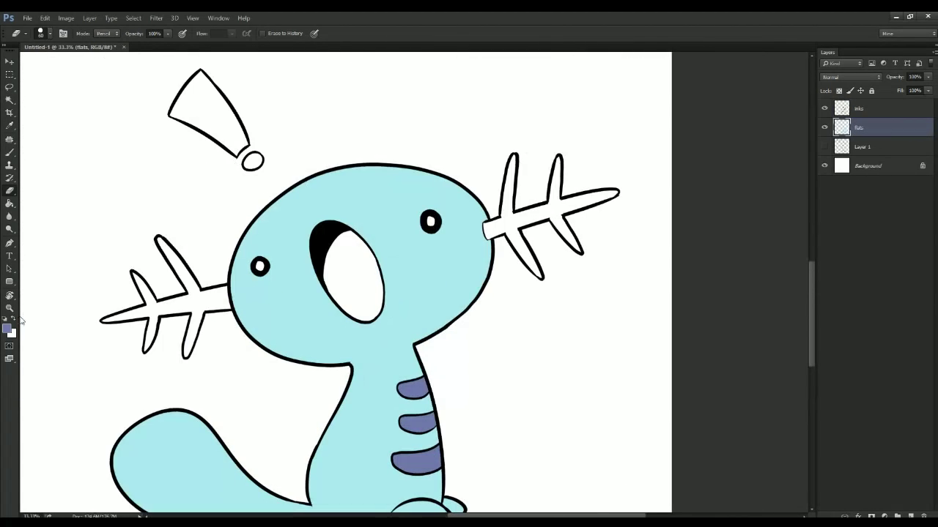
click(9, 331)
drag(554, 413, 548, 431)
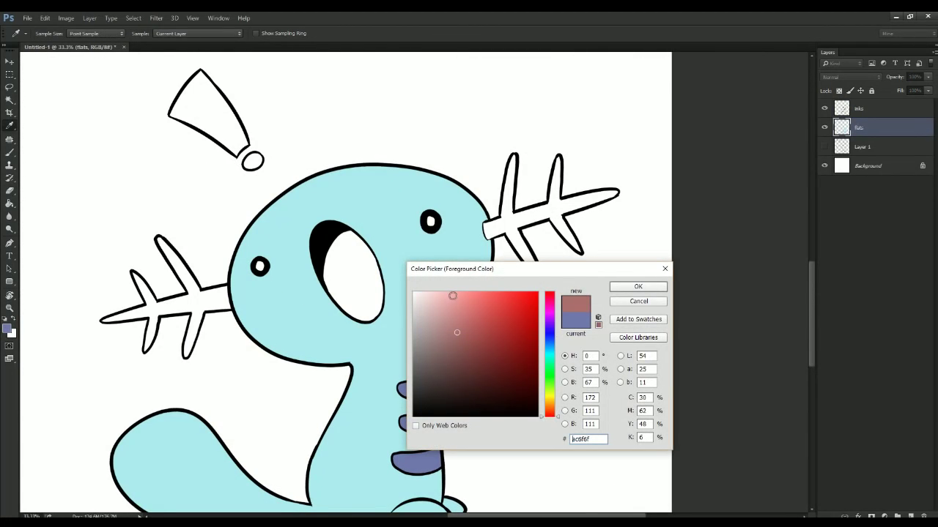
click(463, 293)
key(Return)
key(alt+BackSpace)
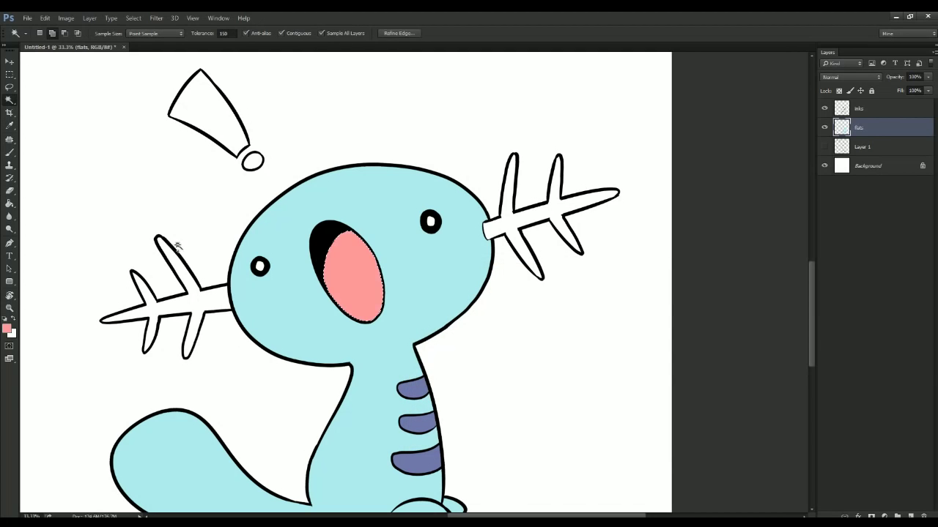
key(ctrl+d)
Step: Fill both branching gills with the light purple c9a0de
key(i)
click(7, 329)
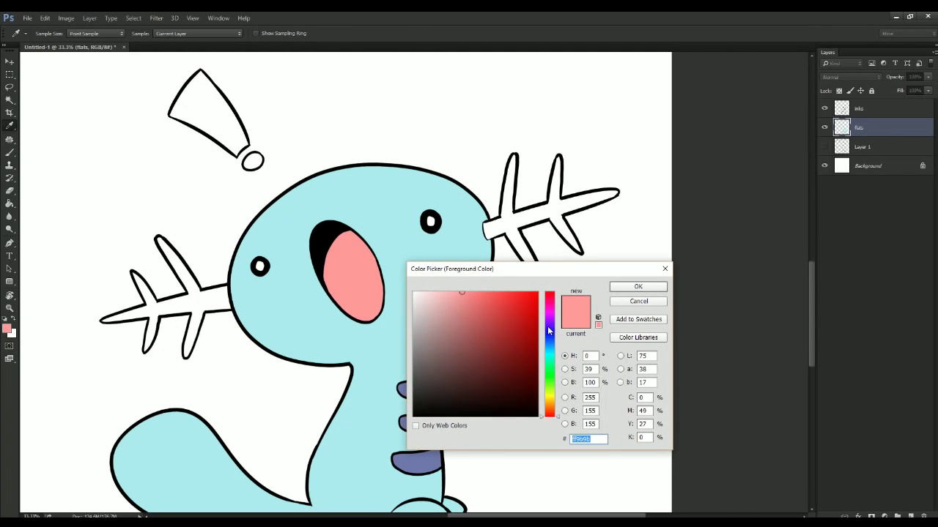
drag(548, 331, 548, 320)
drag(443, 300, 450, 305)
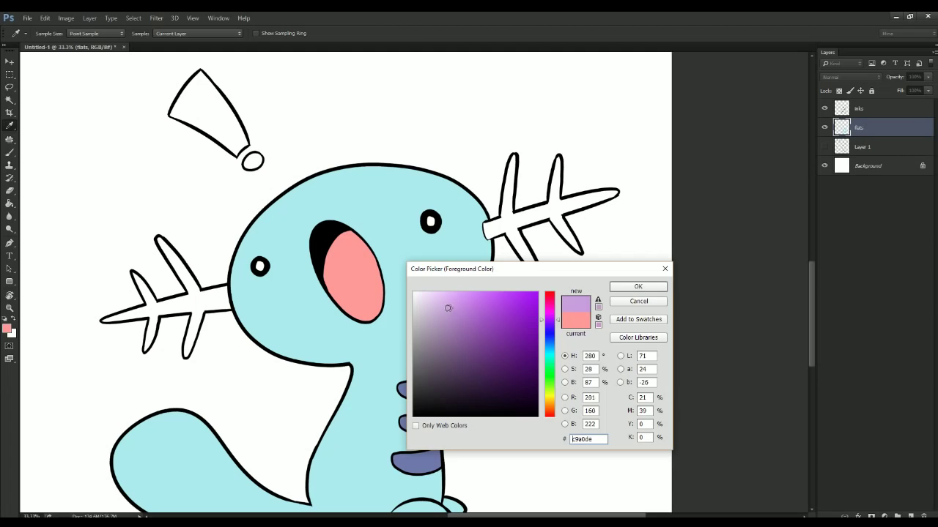
key(Return)
key(w)
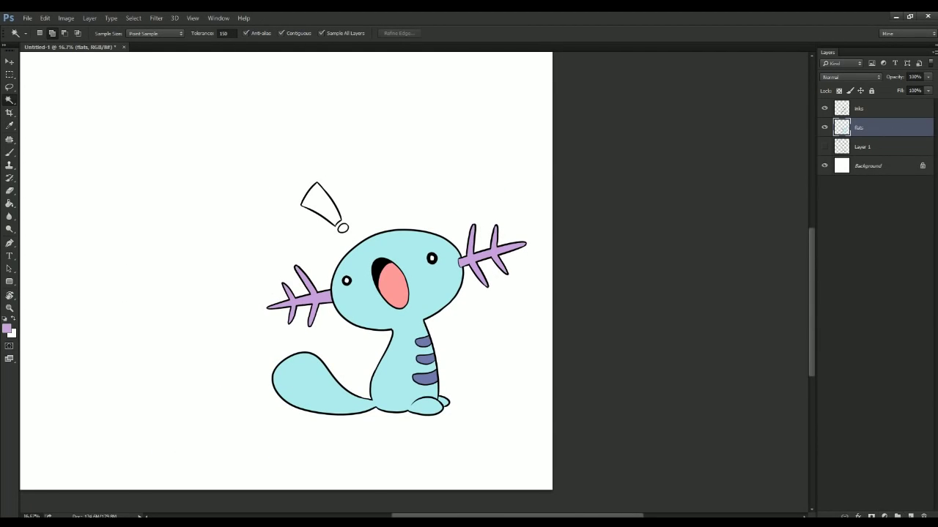
Step: Add a new layer above flats and make it a clipping mask on flats
click(898, 516)
right_click(865, 130)
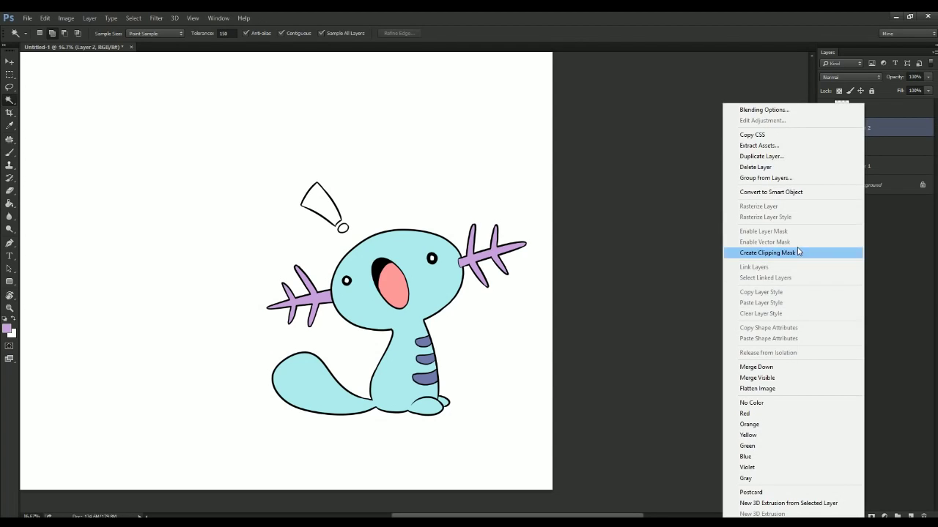
click(798, 250)
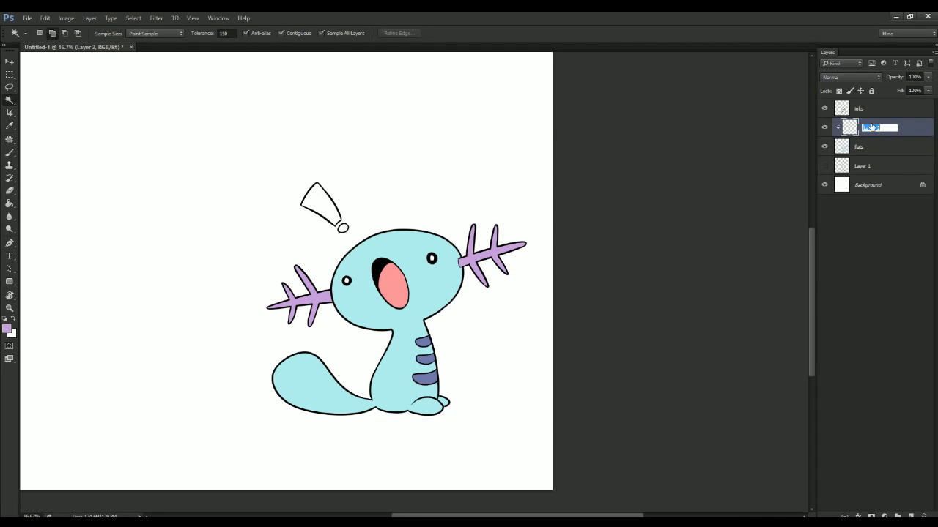
Step: Name the new clipped layer "shades" and set its blending mode to Multiply
click(871, 127)
text(shades)
key(Return)
key(ctrl+plus)
key(ctrl+plus)
click(845, 77)
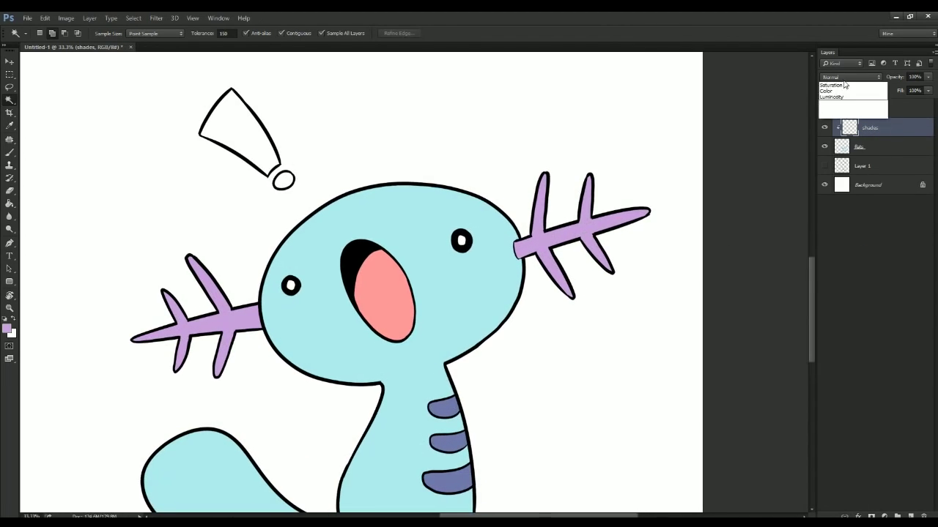
click(848, 111)
Step: Set the foreground color to dusty pink d7a9c0 and switch to the Pencil tool for shading
scroll(265, 347, down, 3)
click(9, 152)
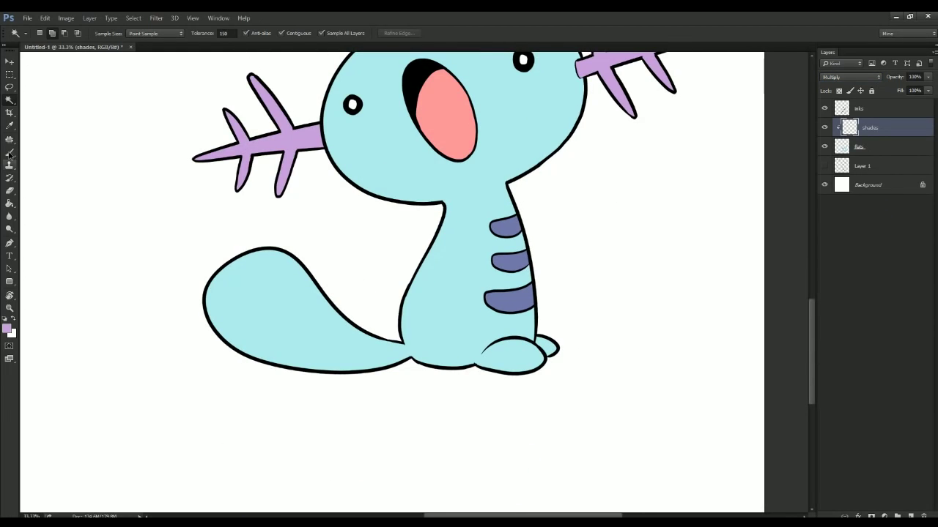
click(6, 330)
click(430, 321)
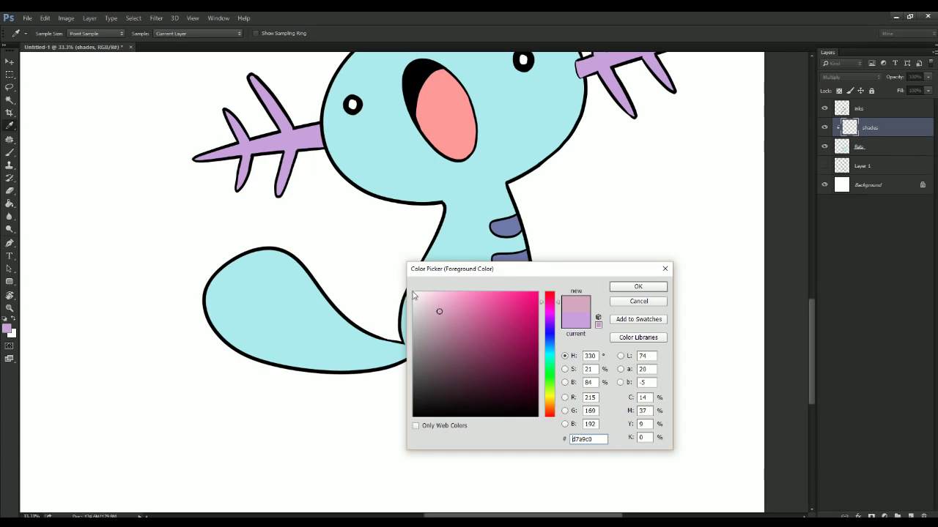
key(Return)
key(shift+b)
click(63, 33)
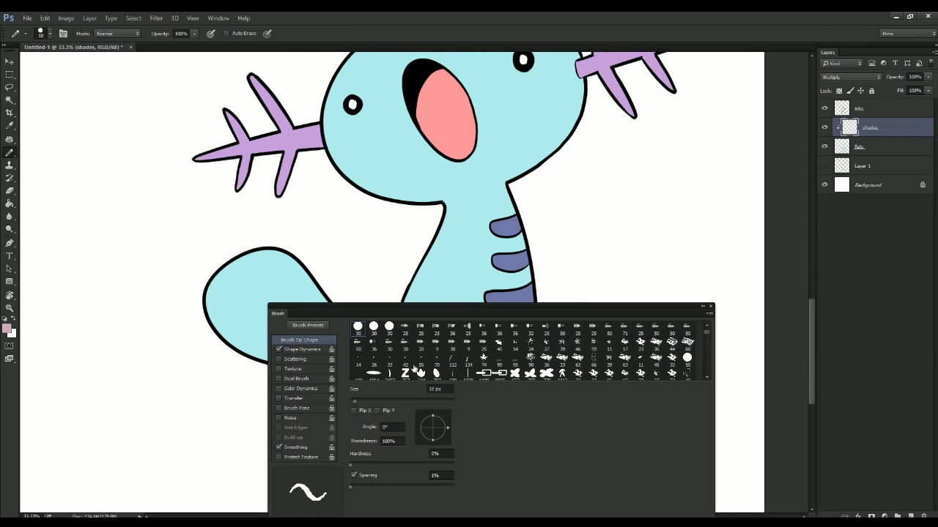
click(711, 306)
Step: Enlarge the pencil to 200 px and paint a curved shadow edge across the tail on the shades layer
key(ctrl+plus)
key(ctrl+plus)
drag(142, 368, 265, 266)
key(])
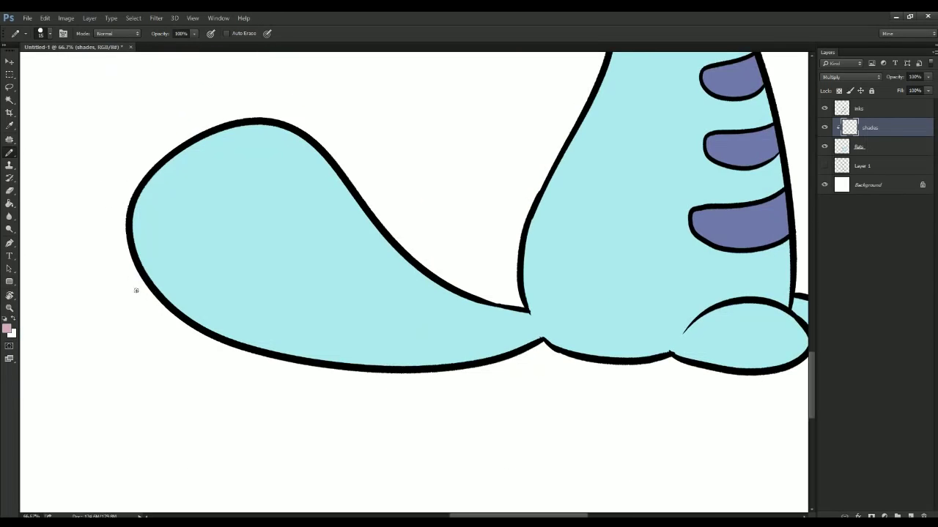
key(bracketright)
key(bracketright)
key(bracketright)
key(bracketright)
key(bracketright)
key(bracketright)
key(bracketright)
key(bracketright)
mouse_move(176, 315)
mouse_down()
mouse_move(478, 327)
mouse_move(503, 344)
mouse_up()
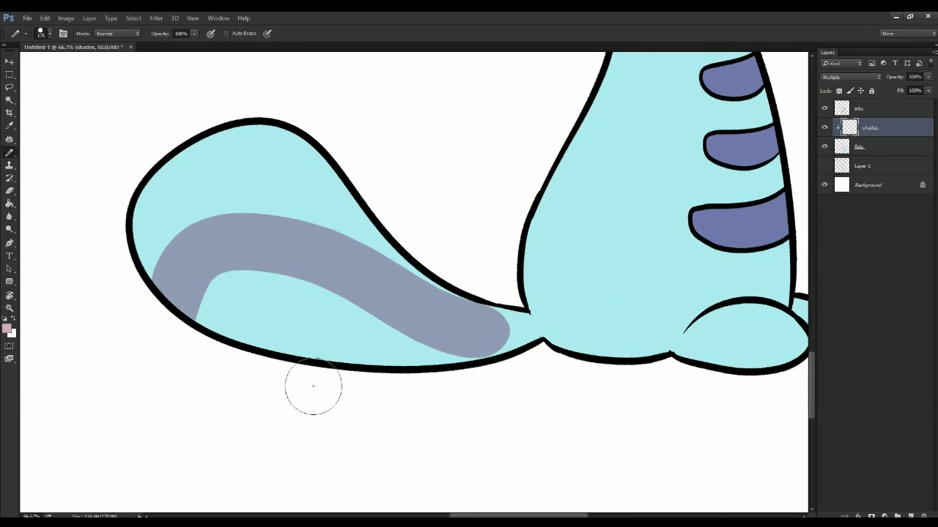
key(ctrl+z)
drag(269, 337, 221, 399)
key(bracketright)
drag(113, 367, 163, 293)
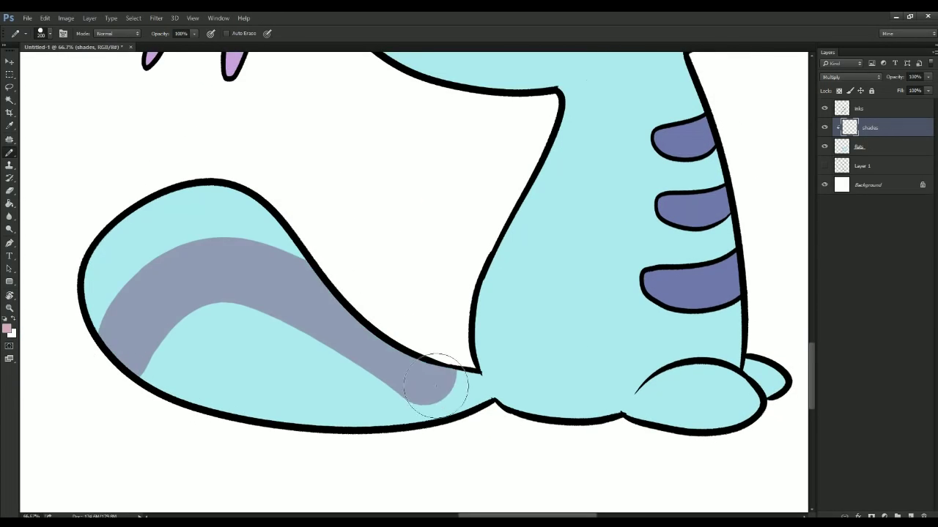
Step: Fill the whole tail area below the curved shadow edge, covering the remaining gaps
mouse_move(436, 384)
mouse_down()
mouse_move(479, 433)
mouse_move(213, 335)
mouse_move(225, 331)
mouse_move(322, 373)
mouse_move(293, 381)
mouse_up()
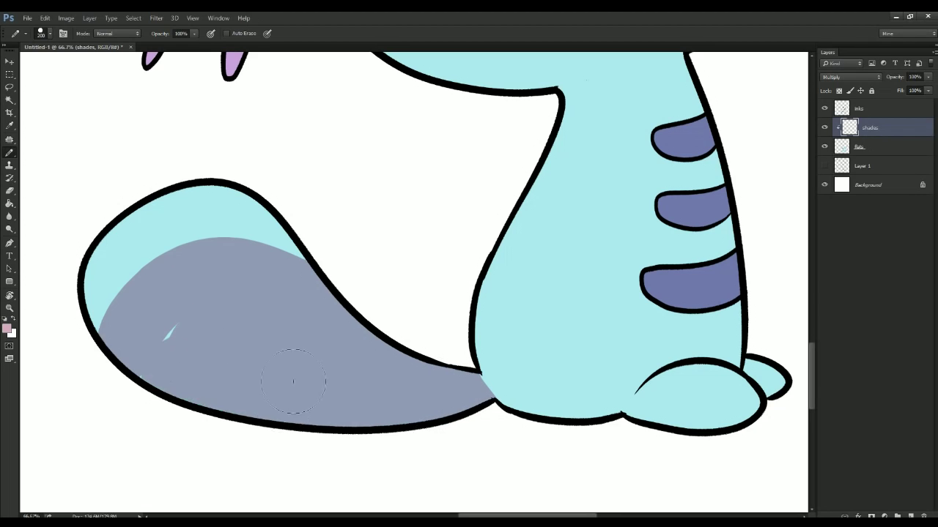
drag(208, 347, 179, 337)
drag(287, 364, 137, 351)
Step: Reduce the pencil to 60 px and shade the small rear foot completely
key([)
key([)
key([)
key([)
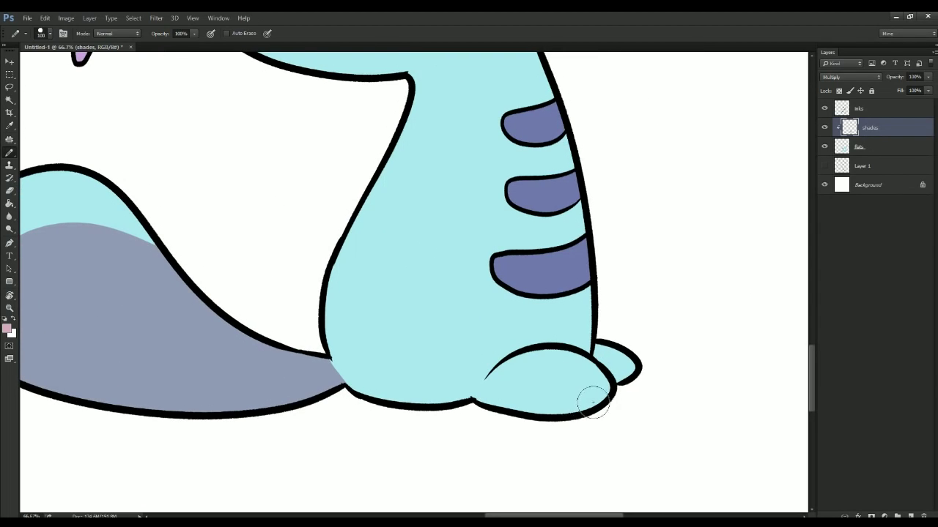
mouse_move(562, 383)
mouse_down()
mouse_move(515, 422)
mouse_move(547, 409)
mouse_up()
key([)
key([)
key([)
mouse_move(600, 349)
mouse_down()
mouse_move(635, 395)
mouse_move(617, 338)
mouse_move(559, 317)
mouse_move(566, 416)
mouse_move(572, 198)
mouse_move(566, 389)
mouse_move(592, 388)
mouse_up()
scroll(564, 417, up, 5)
scroll(539, 373, down, 5)
Step: Shade the lower part of the front foot with a curved shadow along its underside
key(e)
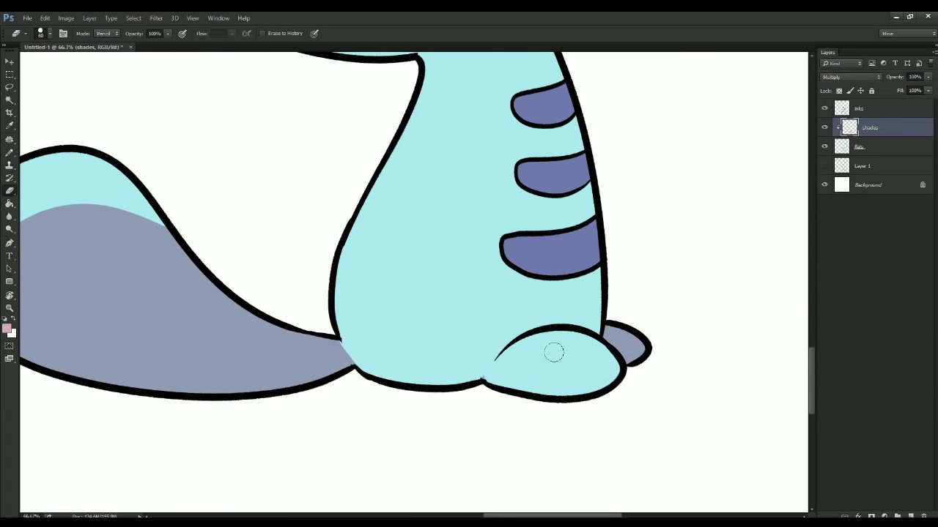
key(b)
mouse_move(481, 383)
mouse_down()
mouse_move(589, 369)
mouse_move(576, 384)
mouse_move(604, 378)
mouse_up()
key(e)
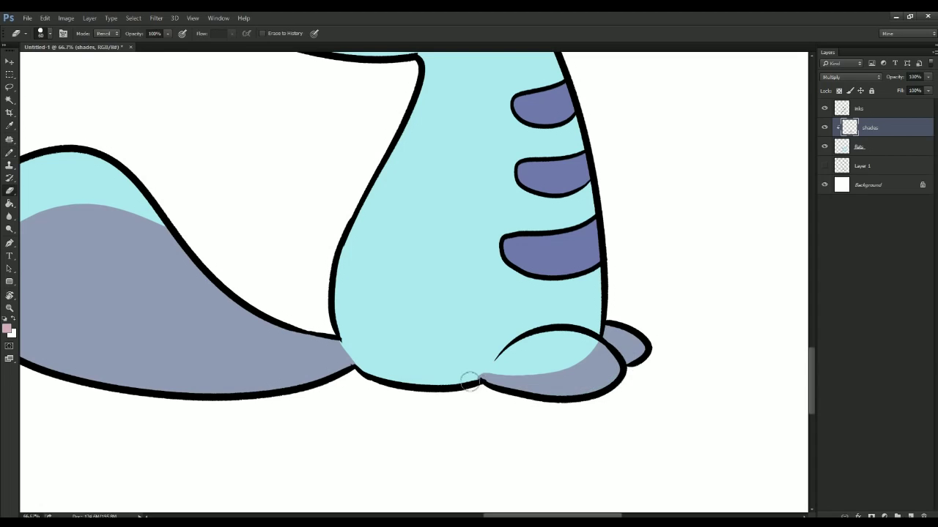
Step: Shade the body's right edge from the front foot up past the three stripes
key(b)
scroll(450, 296, up, 3)
mouse_move(527, 438)
mouse_down()
mouse_move(587, 187)
mouse_move(571, 139)
mouse_move(542, 426)
mouse_move(613, 413)
mouse_move(580, 391)
mouse_move(571, 396)
mouse_move(592, 373)
mouse_move(598, 338)
mouse_move(611, 363)
mouse_move(624, 319)
mouse_move(601, 263)
mouse_up()
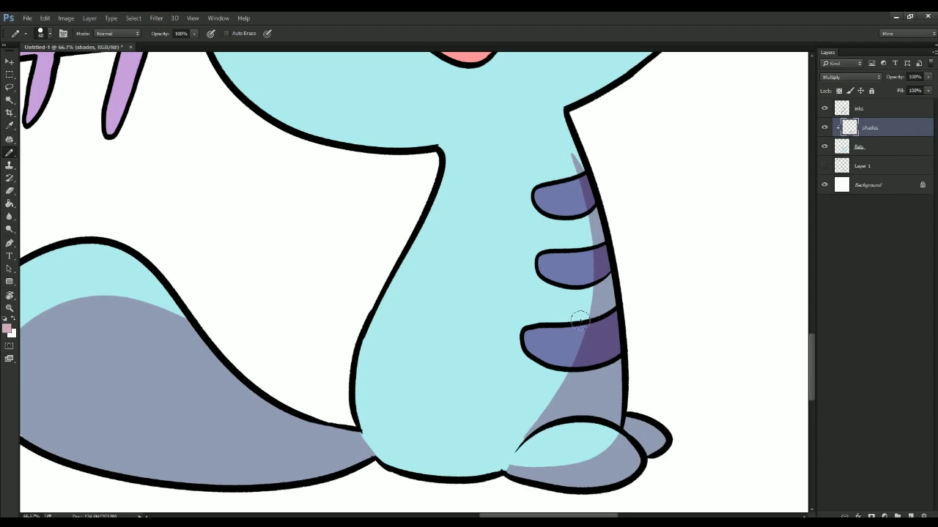
Step: Erase the body shadow around the top stripe and clean up the shadow where the front foot meets the body
key(e)
drag(578, 339, 553, 122)
key(b)
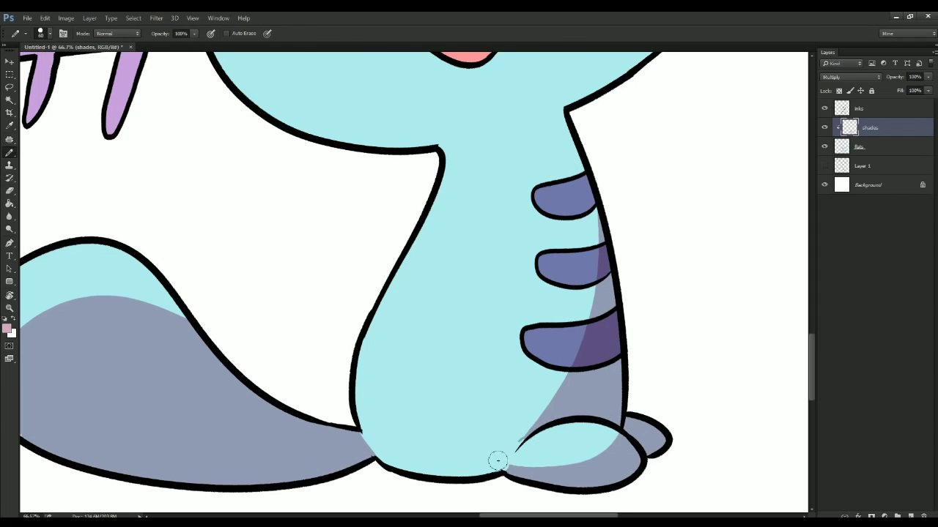
click(507, 472)
key(e)
drag(511, 443, 505, 454)
key(b)
Step: Shade the upper right part of the pink mouth interior and erase the shadow spilling outside the mouth outline
drag(398, 325, 320, 444)
key(b)
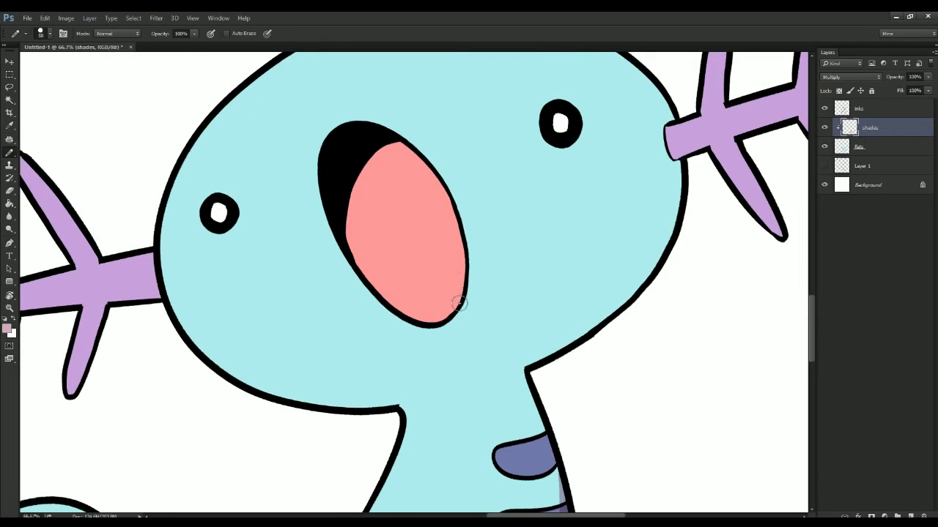
drag(461, 293, 352, 199)
mouse_move(460, 274)
mouse_down()
mouse_move(396, 160)
mouse_move(409, 156)
mouse_move(379, 150)
mouse_move(379, 175)
mouse_move(420, 202)
mouse_move(356, 185)
mouse_up()
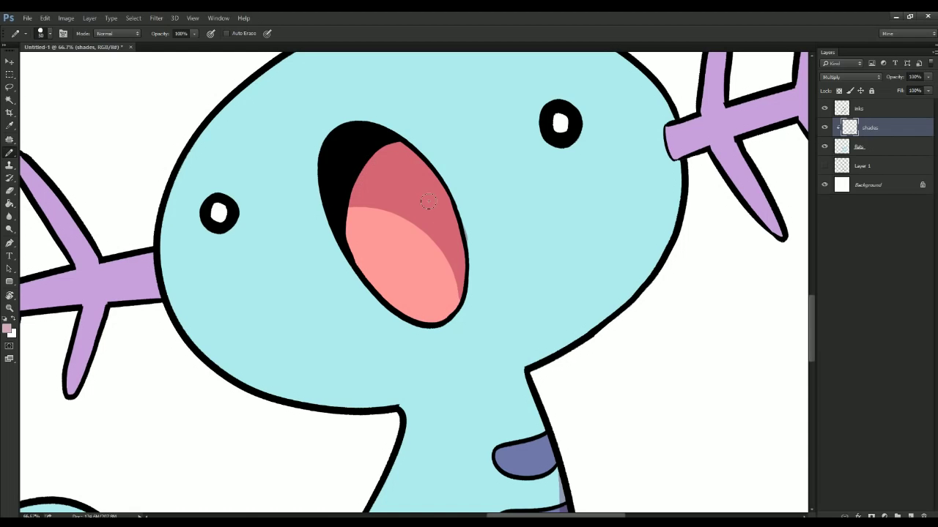
key(e)
drag(471, 222, 472, 249)
key(b)
Step: Select the light blue head and body area with the Magic Wand and shade the head's lower edge
drag(167, 125, 161, 198)
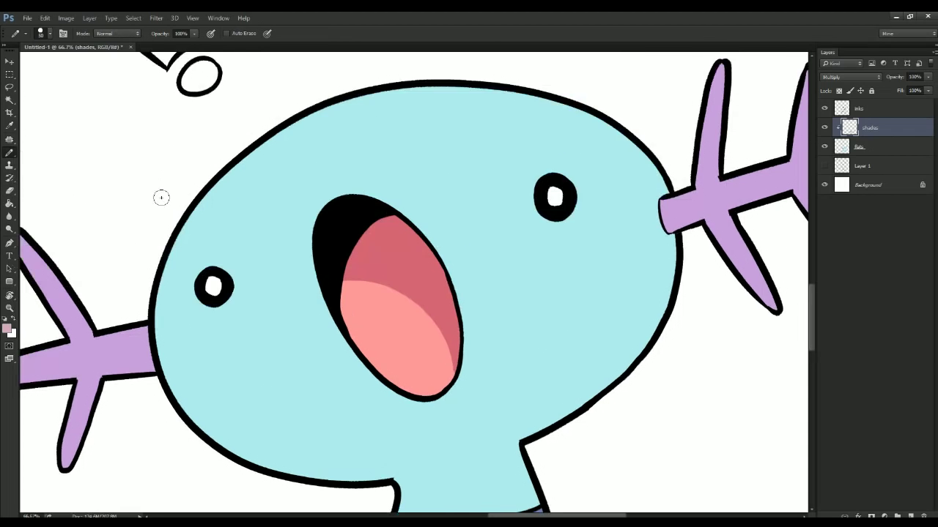
key(ctrl+minus)
key(w)
click(294, 344)
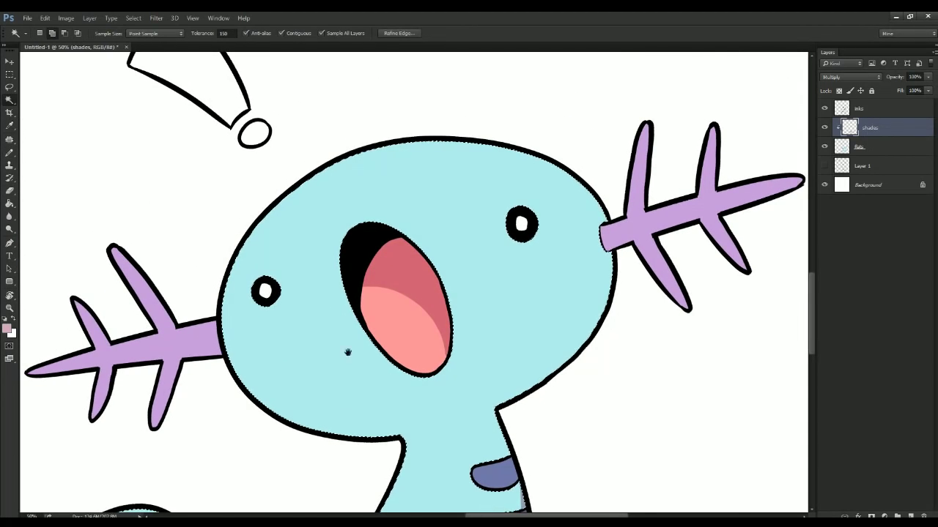
drag(348, 353, 269, 189)
drag(203, 266, 223, 350)
key(b)
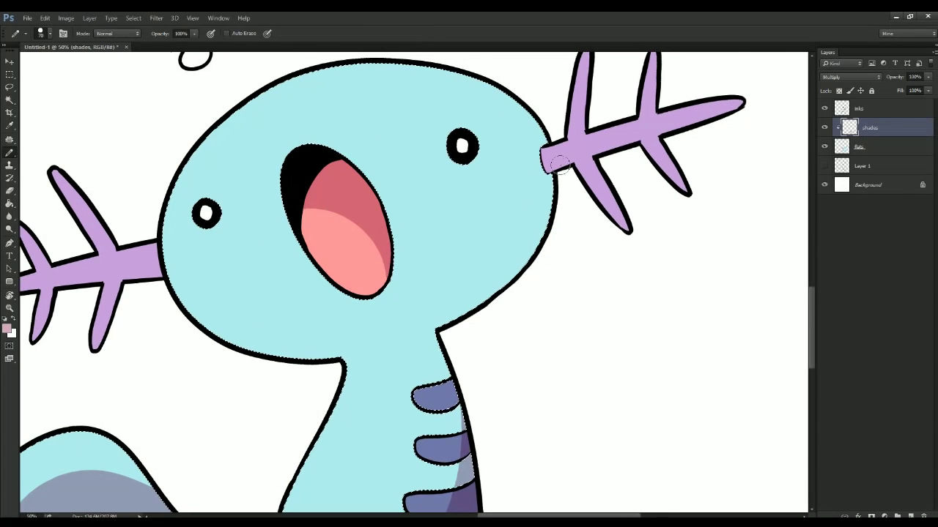
mouse_move(559, 165)
mouse_down()
mouse_move(510, 273)
mouse_move(199, 352)
mouse_up()
Step: Enlarge the pencil to 125 px, shade the neck beneath the head down across the top stripe, and clear the selection
key(bracketright)
key(bracketright)
key(bracketright)
key(bracketright)
drag(332, 372, 463, 425)
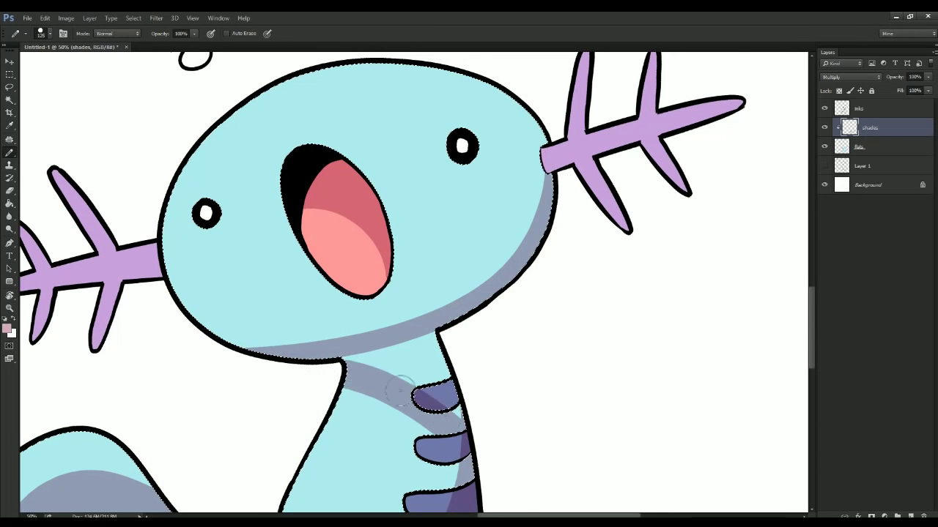
mouse_move(400, 391)
mouse_down()
mouse_move(485, 414)
mouse_move(421, 352)
mouse_move(417, 360)
mouse_move(456, 270)
mouse_up()
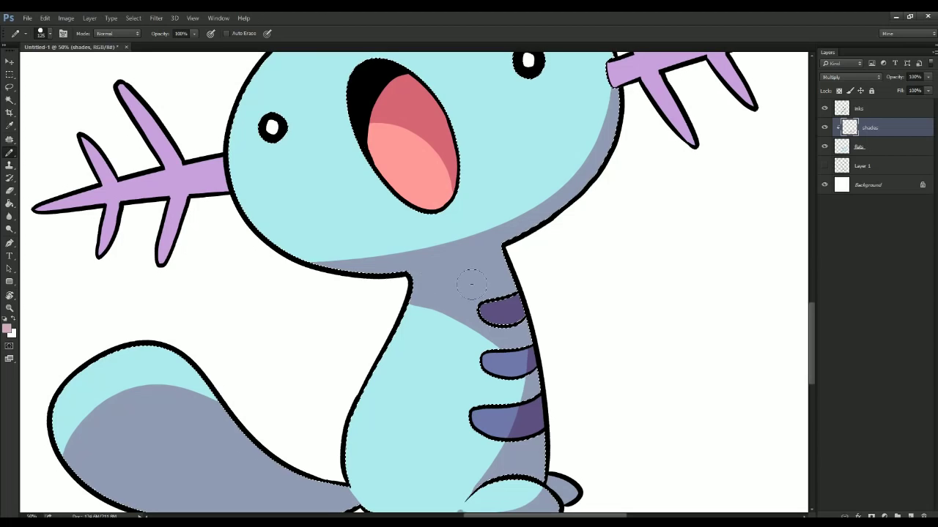
key(ctrl+z)
mouse_move(400, 265)
mouse_down()
mouse_move(261, 239)
mouse_move(251, 208)
mouse_up()
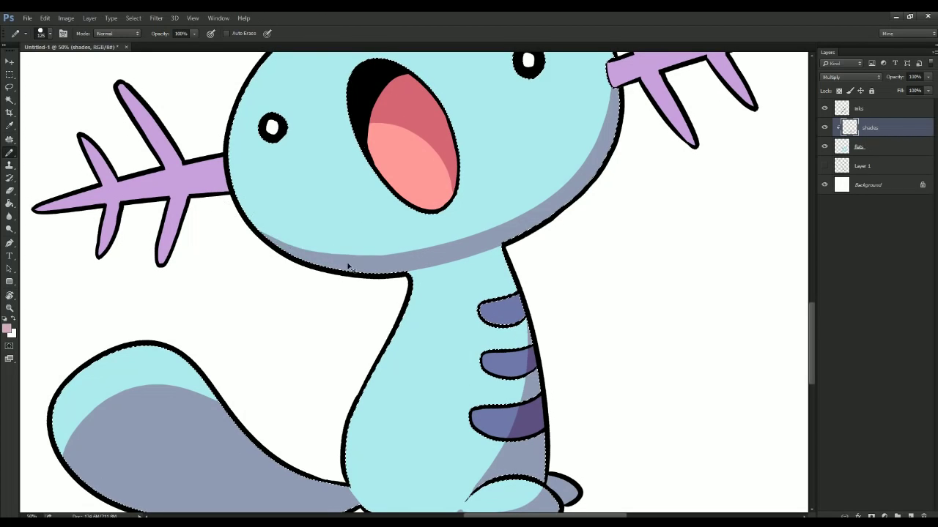
mouse_move(348, 267)
mouse_down()
mouse_move(237, 245)
mouse_move(360, 274)
mouse_move(329, 264)
mouse_move(408, 315)
mouse_move(489, 324)
mouse_move(525, 349)
mouse_move(470, 284)
mouse_move(477, 278)
mouse_up()
key(ctrl+d)
key(ctrl+z)
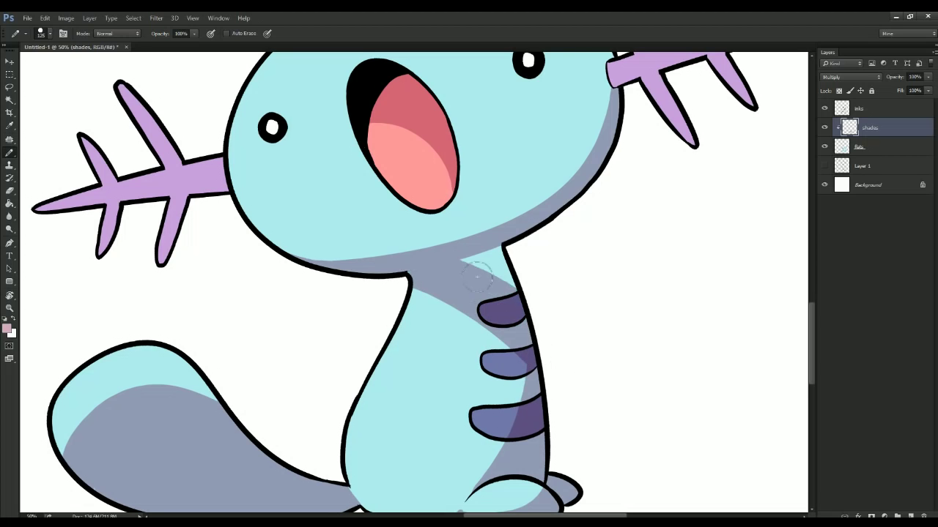
Step: Refine the neck shadow by filling its gap under the head and extending it along the neck's left edge
key(ctrl+minus)
key(ctrl+minus)
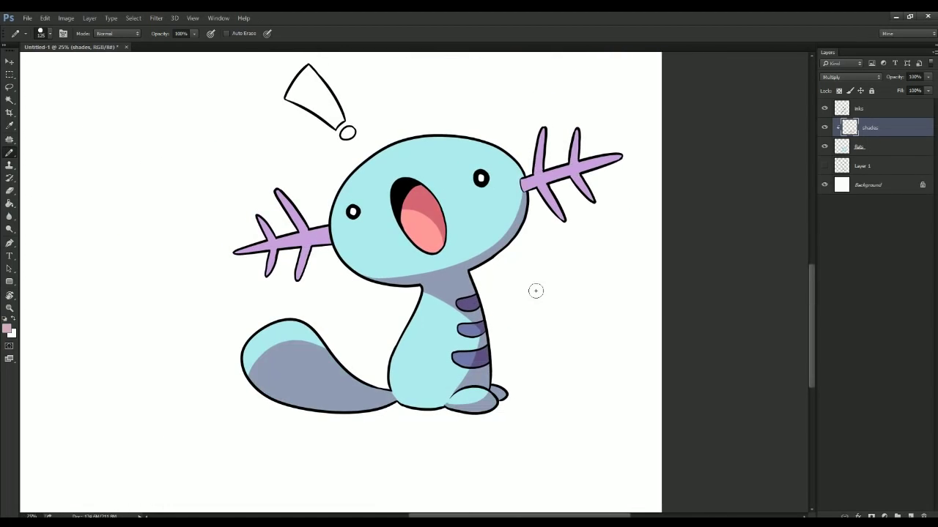
key(ctrl+plus)
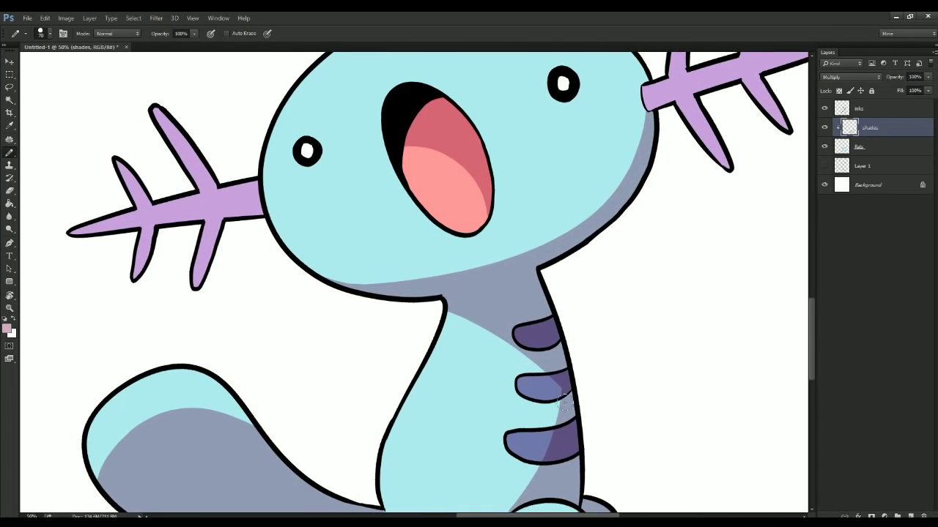
key(ctrl+minus)
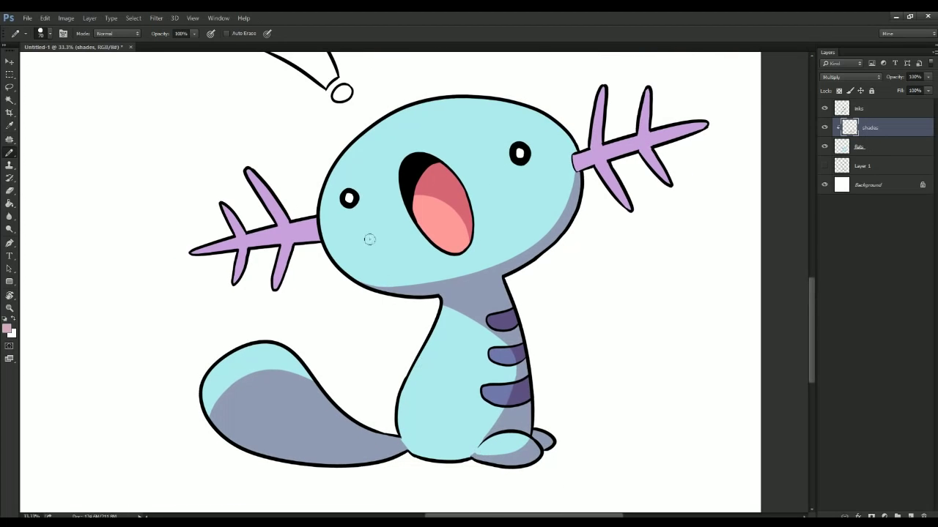
drag(474, 366, 339, 498)
key(ctrl+plus)
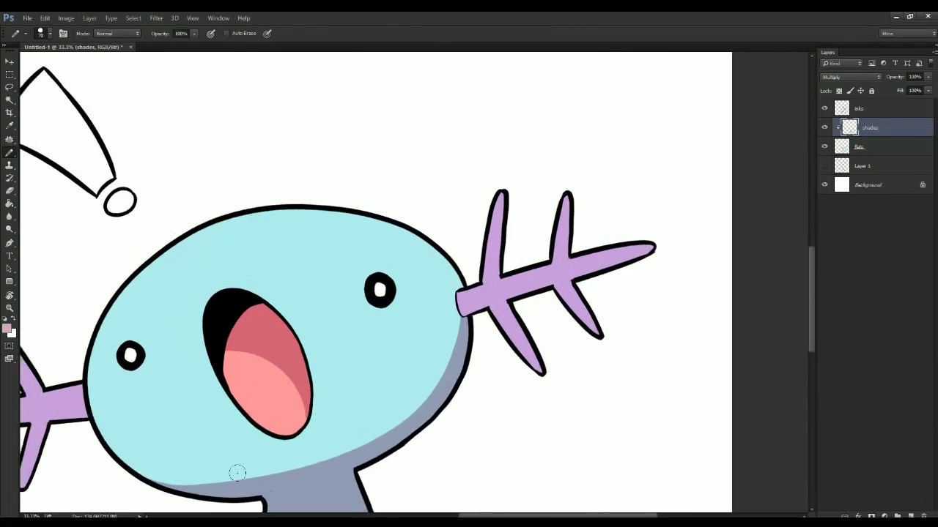
drag(284, 466, 410, 290)
drag(303, 370, 228, 504)
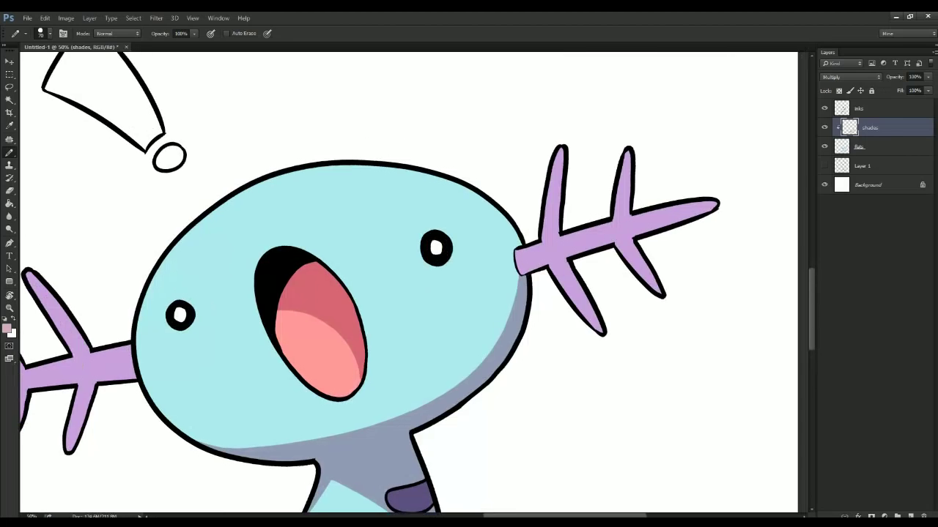
Step: Shade the lower half of the right gill's main stem with a 60 px pencil
key(ctrl+plus)
drag(455, 271, 301, 364)
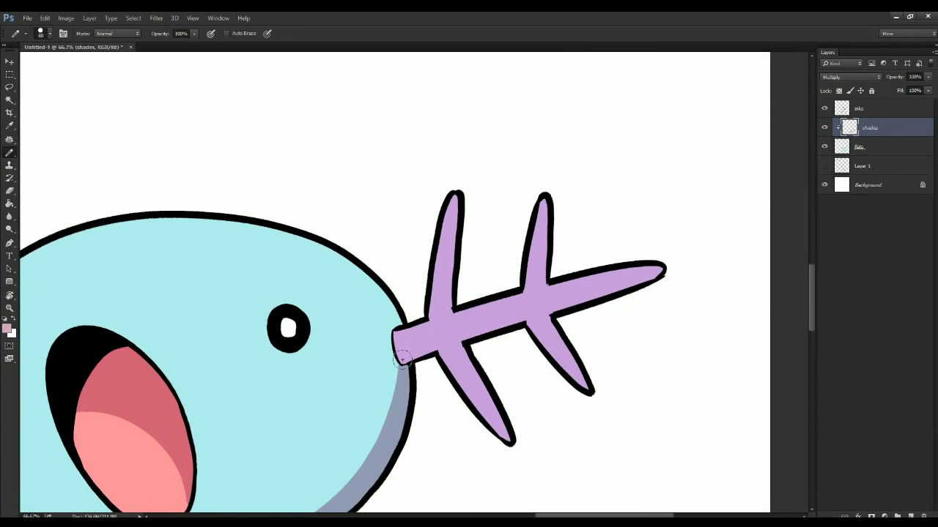
drag(402, 359, 634, 278)
key(ctrl+z)
drag(395, 358, 634, 276)
Step: Shade the four branches of the right gill near where they join the stem
drag(555, 317, 558, 358)
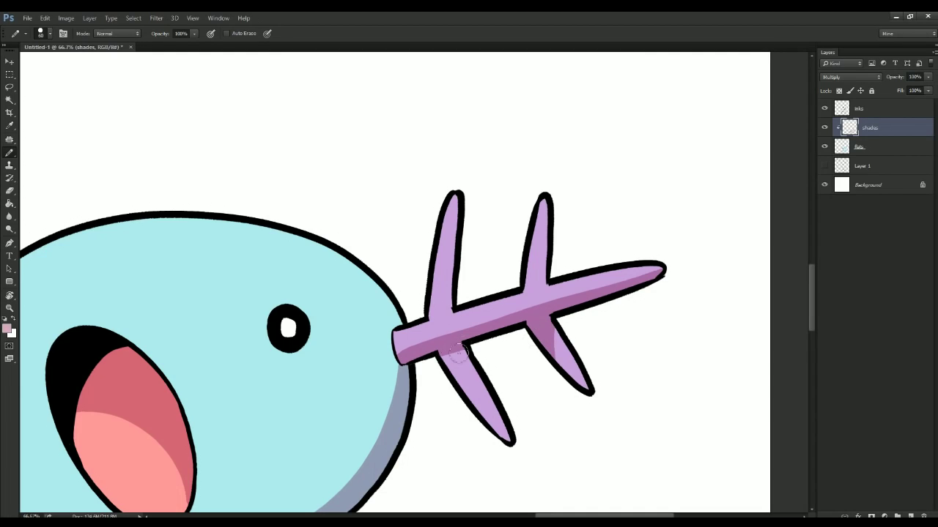
drag(456, 352, 440, 372)
mouse_move(532, 271)
mouse_down()
mouse_move(545, 244)
mouse_move(522, 292)
mouse_up()
mouse_move(451, 272)
mouse_down()
mouse_move(436, 302)
mouse_move(459, 298)
mouse_up()
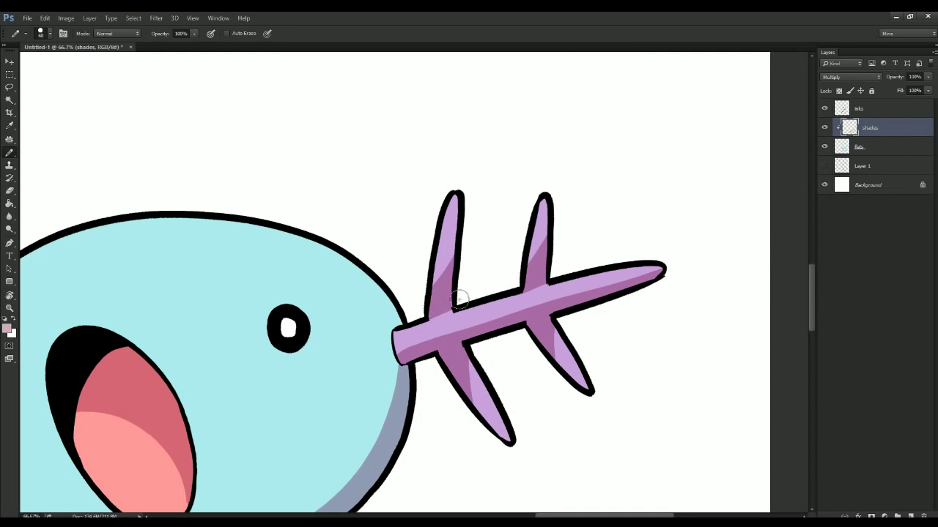
Step: Shade the lower half of the left gill's main stem with a 70 px pencil and erase the spill onto the head
key(ctrl+minus)
key(ctrl+minus)
drag(207, 274, 364, 198)
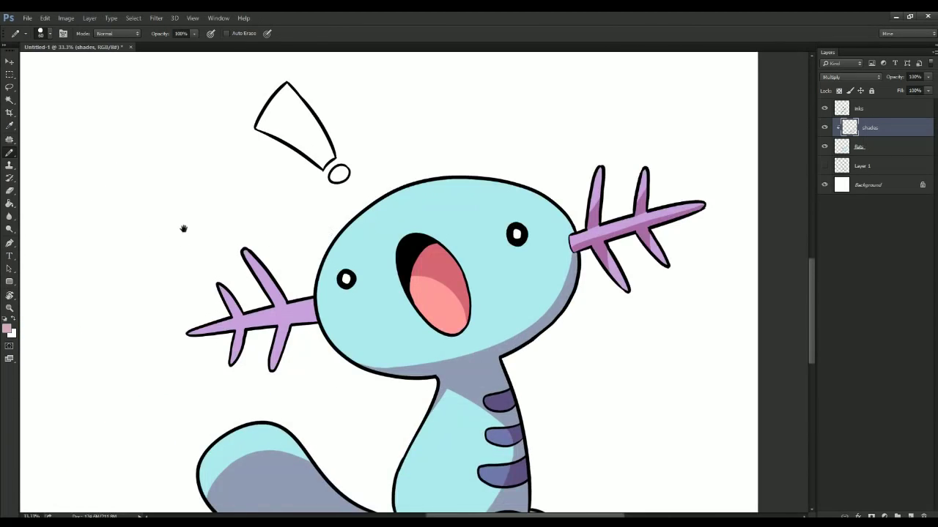
drag(183, 228, 344, 209)
key(bracketright)
drag(402, 318, 384, 345)
key(ctrl+z)
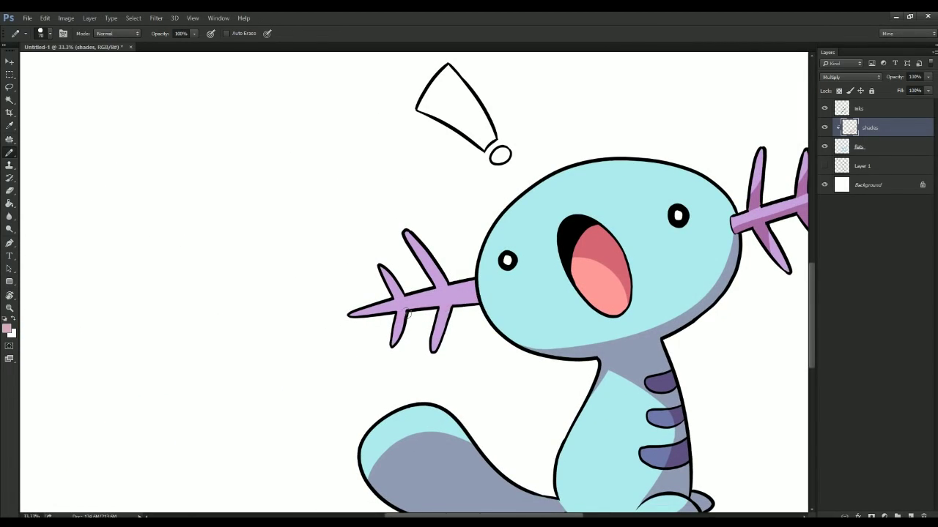
drag(478, 300, 338, 334)
key(e)
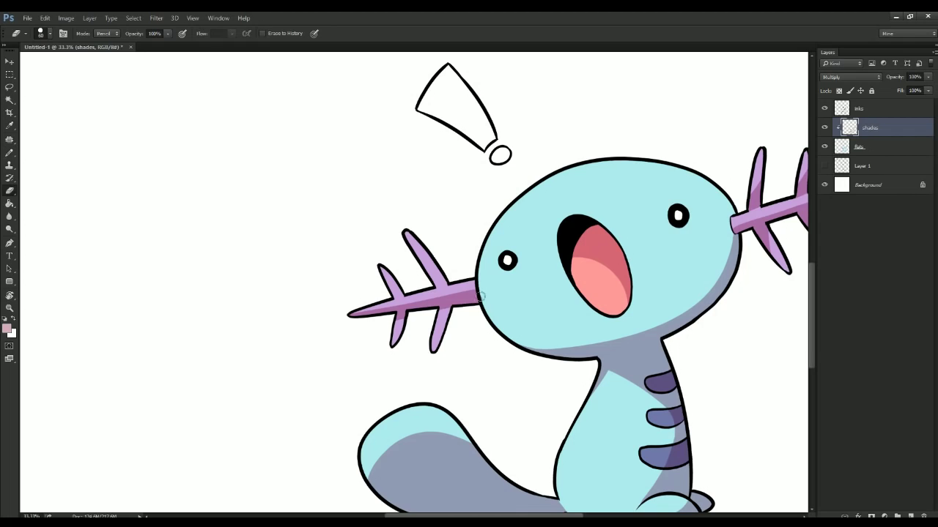
click(482, 297)
key(b)
Step: Shade the upper branches of the left gill near where they join the stem
drag(668, 261, 431, 231)
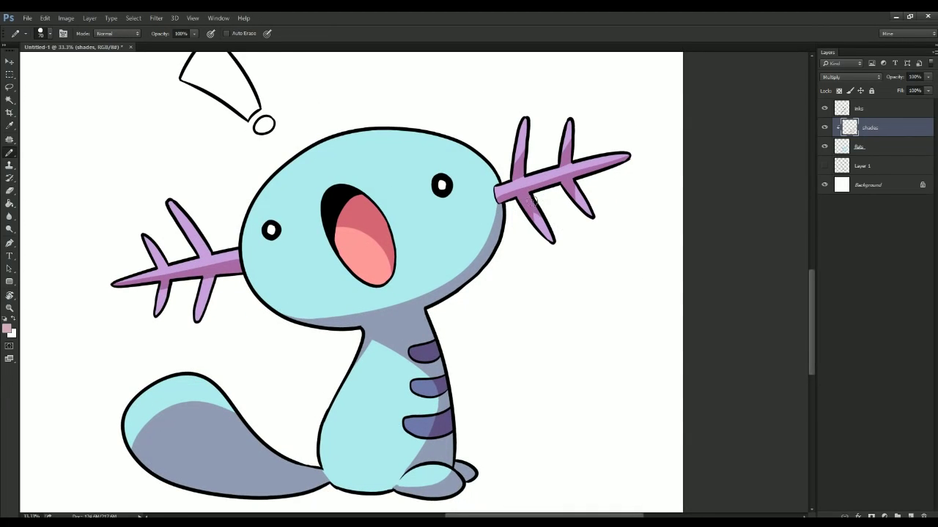
scroll(579, 192, left, 5)
scroll(579, 192, up, 1)
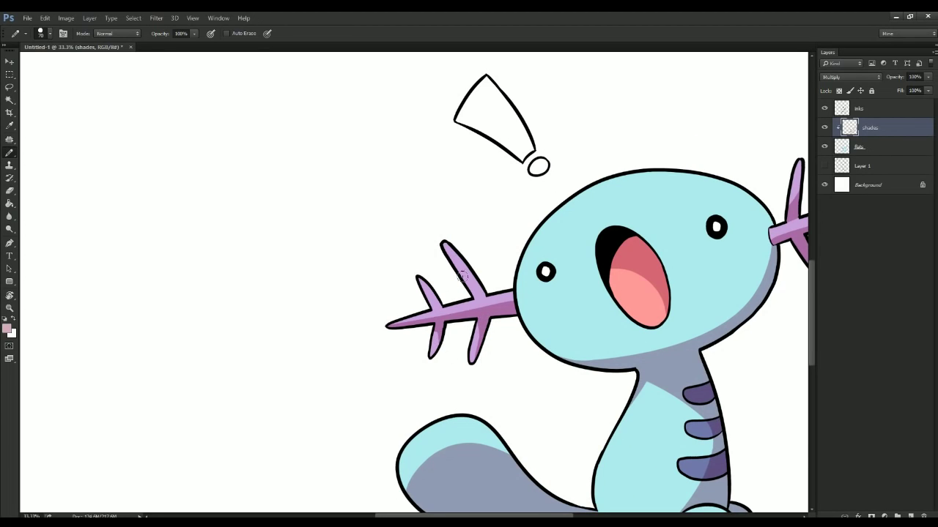
drag(463, 267, 480, 286)
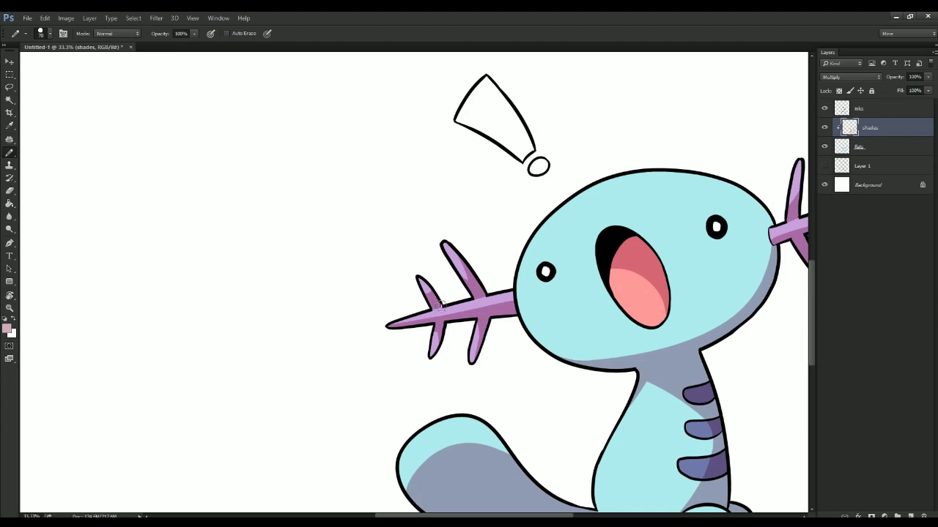
key(ctrl+minus)
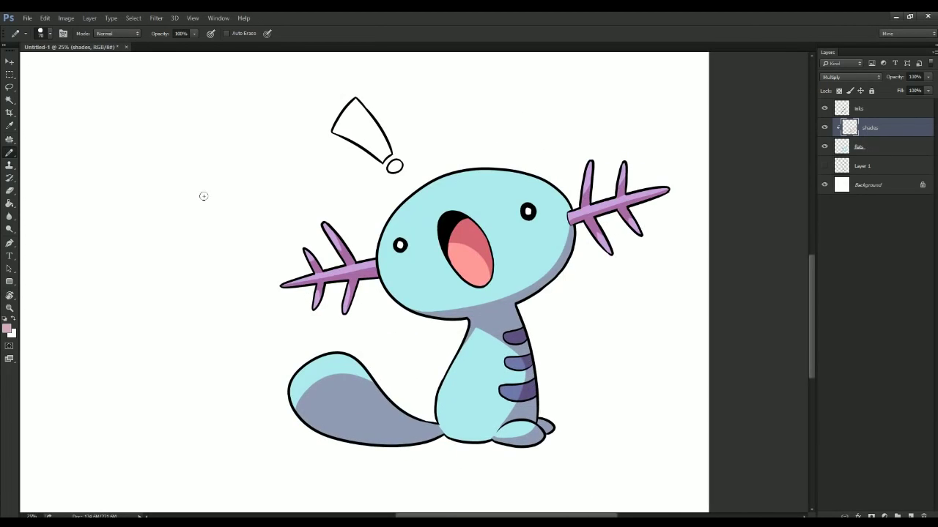
key(ctrl+minus)
key(ctrl+plus)
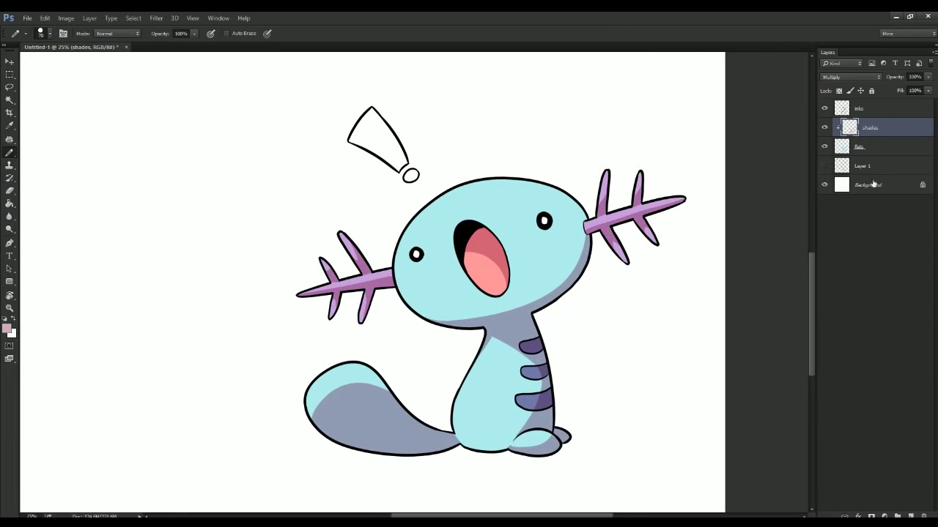
Step: Add a new layer clipped above the shades layer and name it HL
key(ctrl+shift+alt+n)
drag(865, 145, 869, 121)
double_click(868, 147)
text(HL)
key(Return)
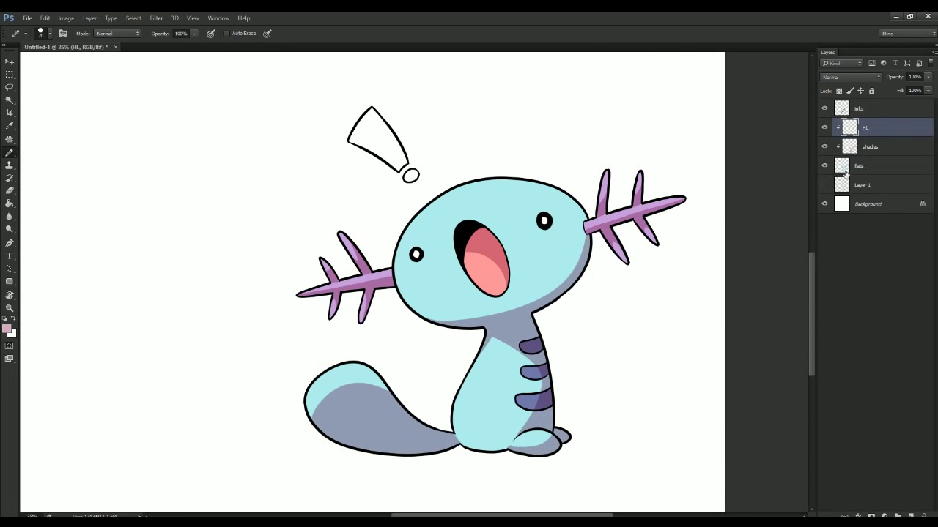
Step: Sample the body's light blue from the flats layer and set the HL layer's blend mode to Screen
click(845, 172)
alt+click(572, 199)
key(alt+bracketright)
key(alt+bracketright)
click(850, 76)
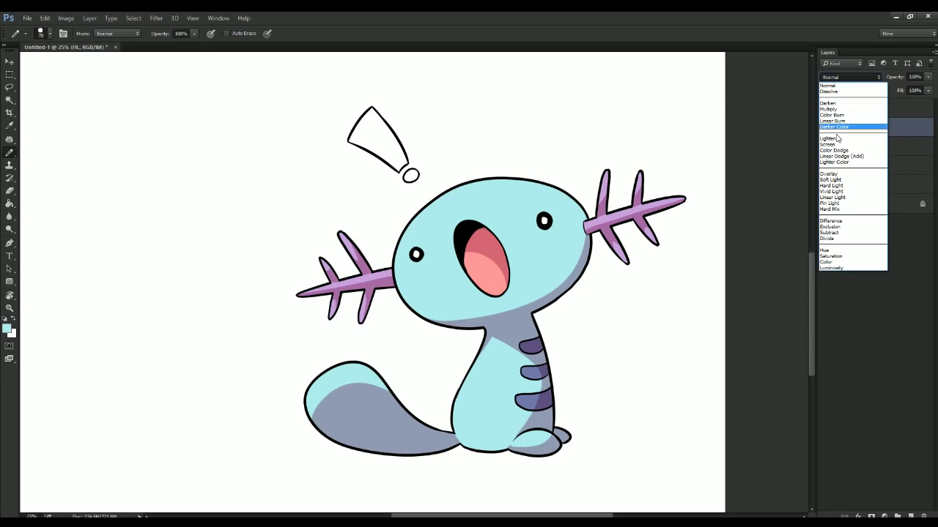
click(842, 135)
Step: Paint a highlight patch on the head's upper left and a thin rim highlight along its left edge with a 50 px pencil
mouse_move(431, 211)
mouse_down()
mouse_move(418, 224)
mouse_move(430, 208)
mouse_up()
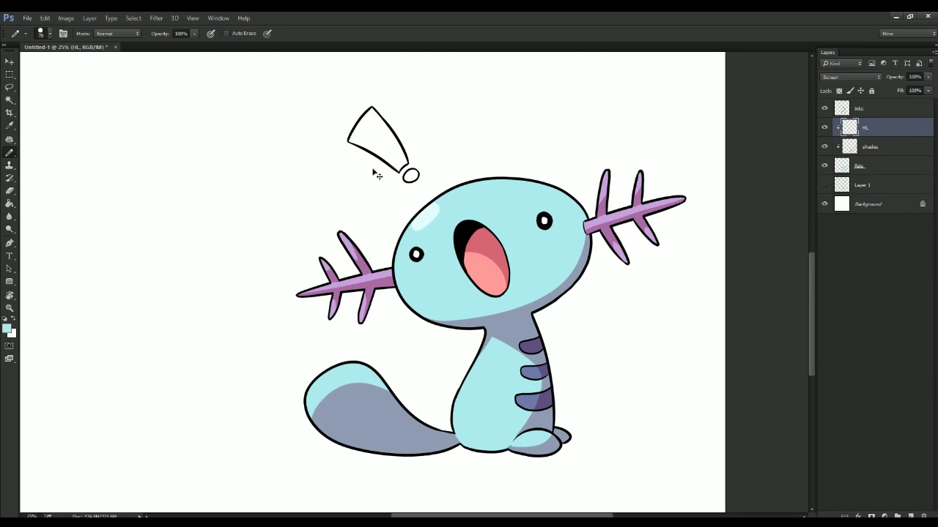
scroll(398, 270, up, 1)
key(bracketleft)
key(bracketleft)
mouse_move(400, 302)
mouse_down()
mouse_move(397, 276)
mouse_move(437, 178)
mouse_up()
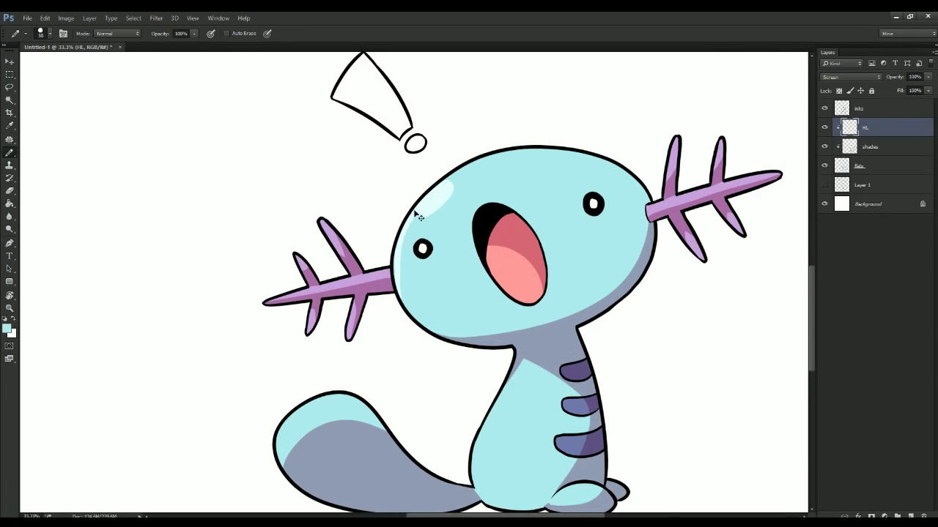
drag(416, 215, 398, 289)
key(ctrl+z)
drag(415, 213, 400, 304)
Step: Add a thin rim highlight along the head's top edge, starting from the highlight patch
drag(435, 189, 544, 151)
key(ctrl+z)
drag(446, 182, 569, 148)
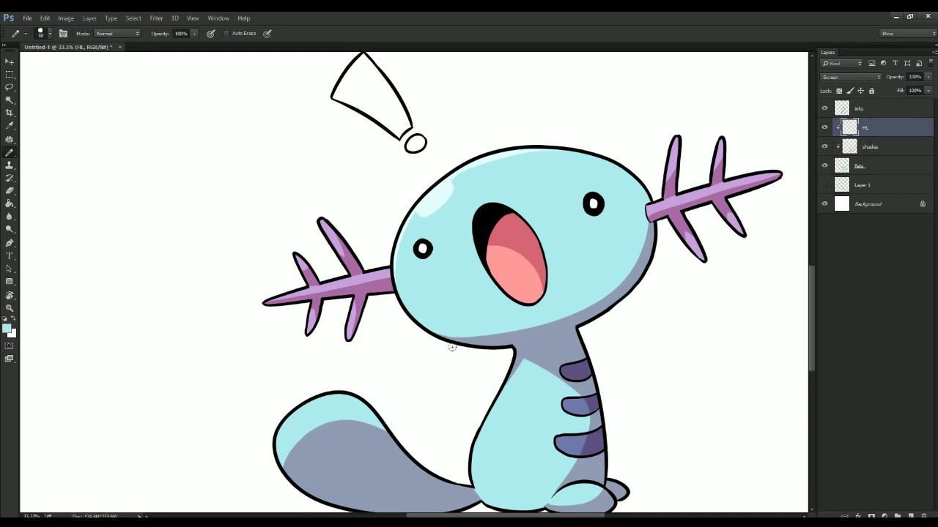
Step: Paint thin rim highlights along the body's left edge and the tail's upper edge
drag(379, 301, 343, 167)
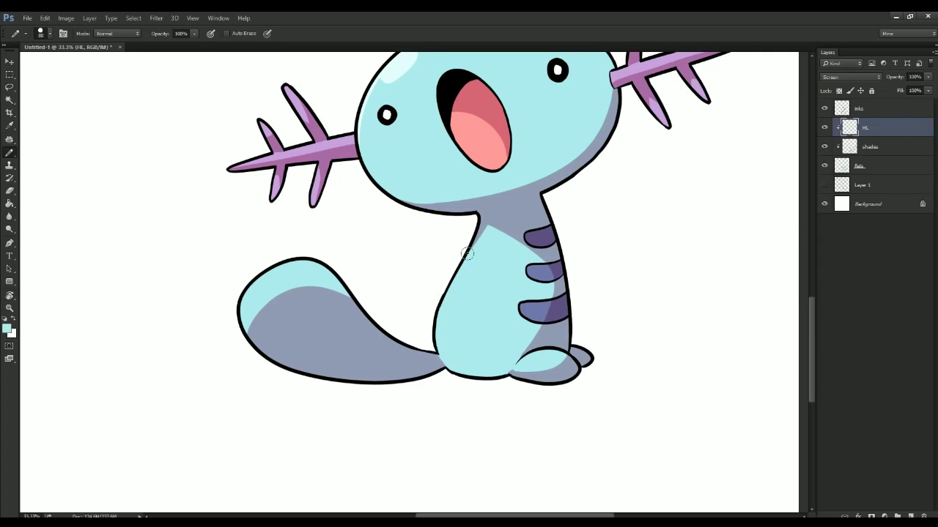
drag(467, 253, 442, 365)
key(ctrl+z)
mouse_move(464, 262)
mouse_down()
mouse_move(443, 353)
mouse_move(443, 291)
mouse_up()
key(ctrl+z)
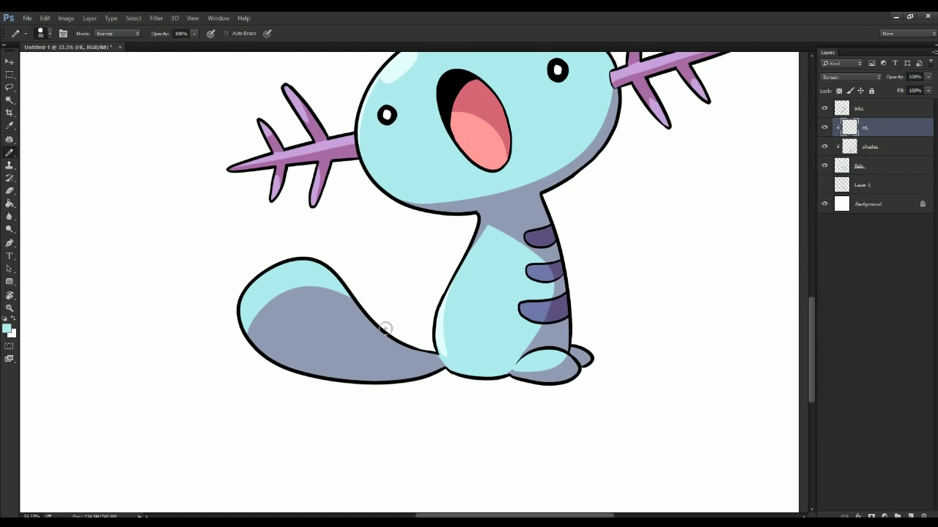
drag(359, 310, 243, 311)
Step: Show the sketch on Layer 1 and raise that layer's opacity to 100%
key(ctrl+minus)
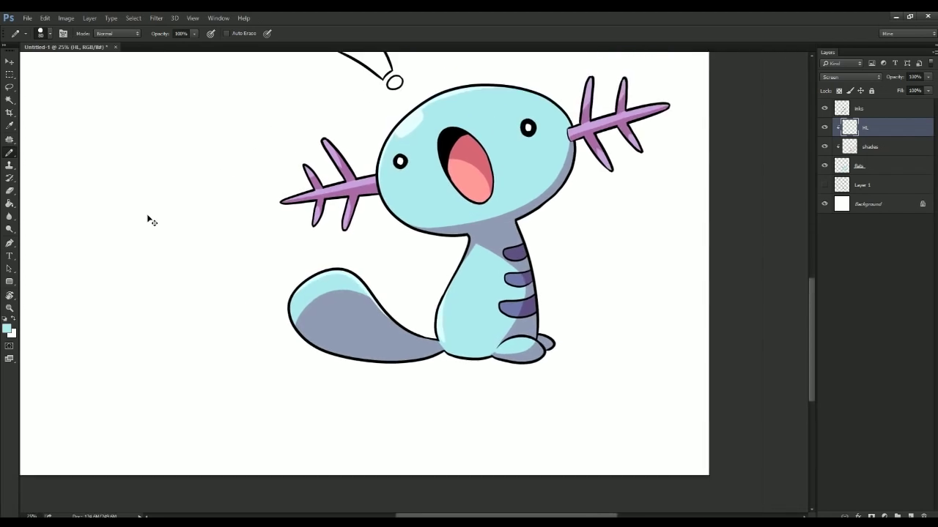
key(ctrl+minus)
drag(293, 198, 375, 271)
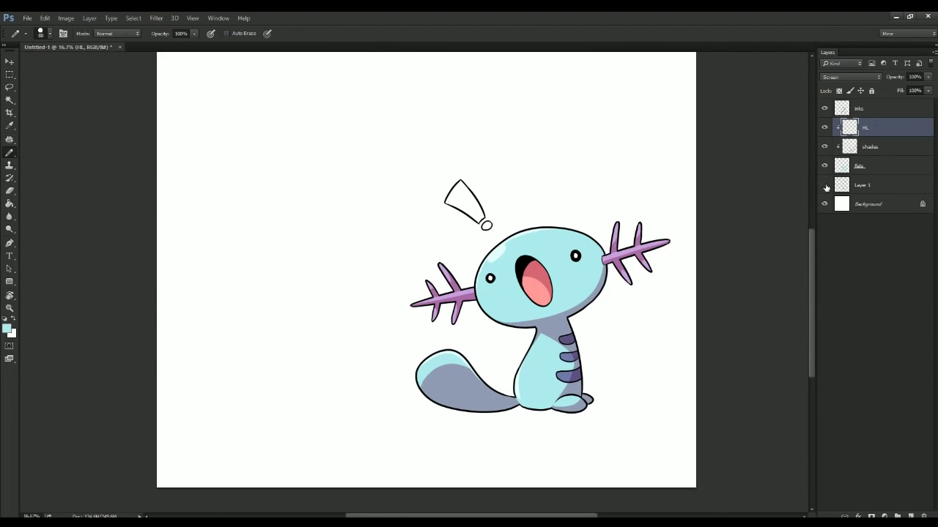
click(827, 187)
mouse_move(470, 271)
mouse_down()
mouse_move(488, 423)
mouse_move(454, 310)
mouse_up()
mouse_move(459, 374)
mouse_down()
mouse_move(438, 309)
mouse_move(452, 376)
mouse_move(468, 401)
mouse_up()
click(870, 185)
click(928, 78)
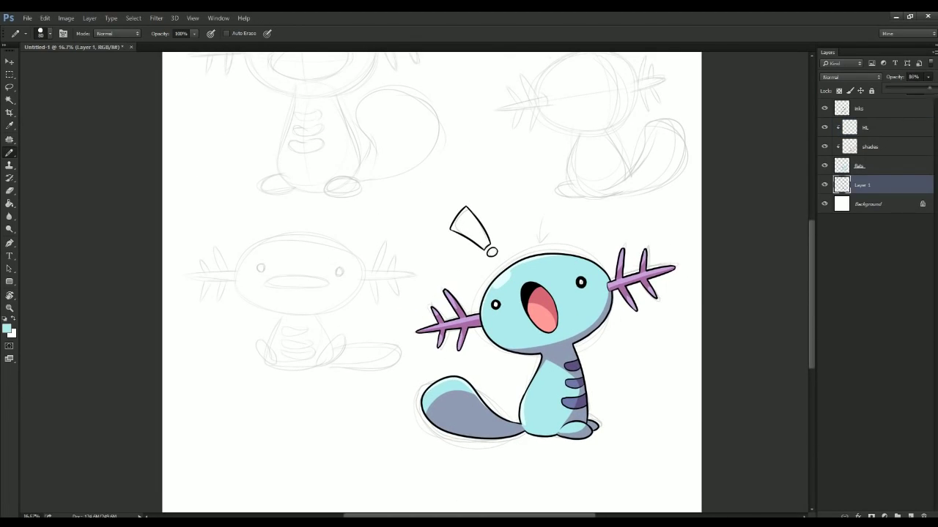
drag(927, 89, 937, 90)
Step: Lasso the rough sketch lines around the colored surprised Wooper and its exclamation mark on Layer 1 and delete them
click(10, 88)
drag(46, 173, 38, 240)
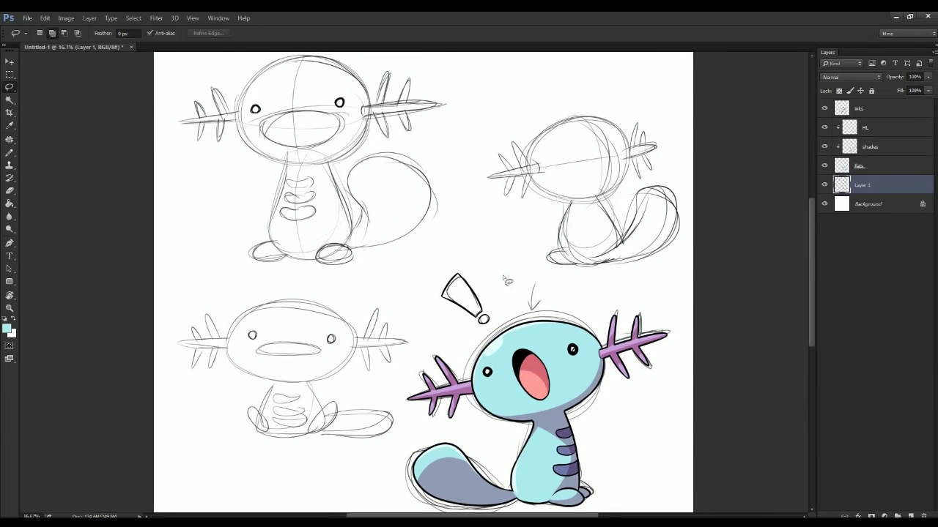
mouse_move(516, 287)
mouse_down()
mouse_move(411, 389)
mouse_move(393, 495)
mouse_move(723, 356)
mouse_move(492, 282)
mouse_move(505, 283)
mouse_up()
key(Delete)
key(ctrl+d)
drag(410, 414, 409, 404)
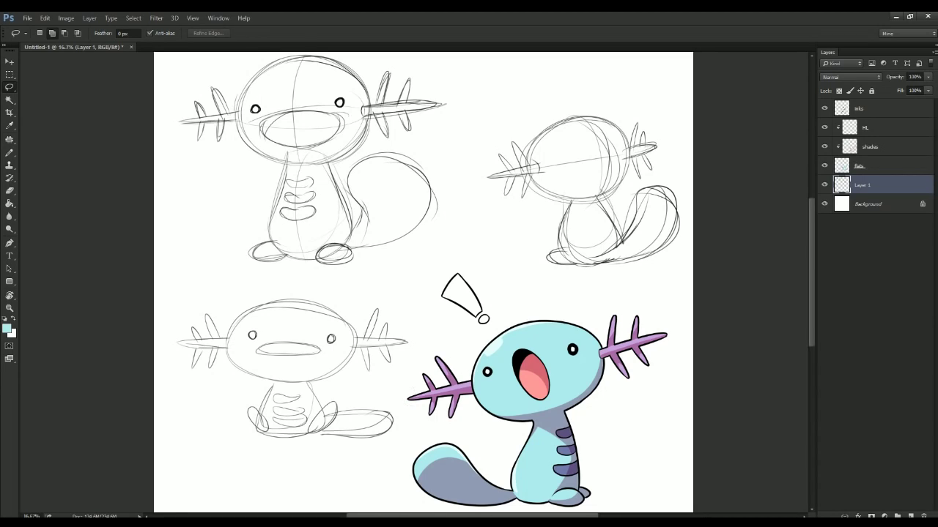
key(ctrl+minus)
mouse_move(276, 523)
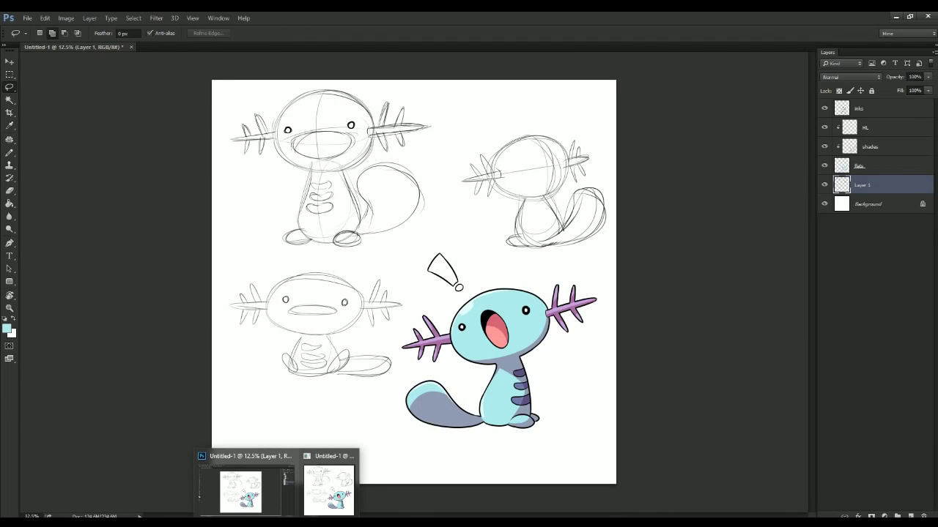